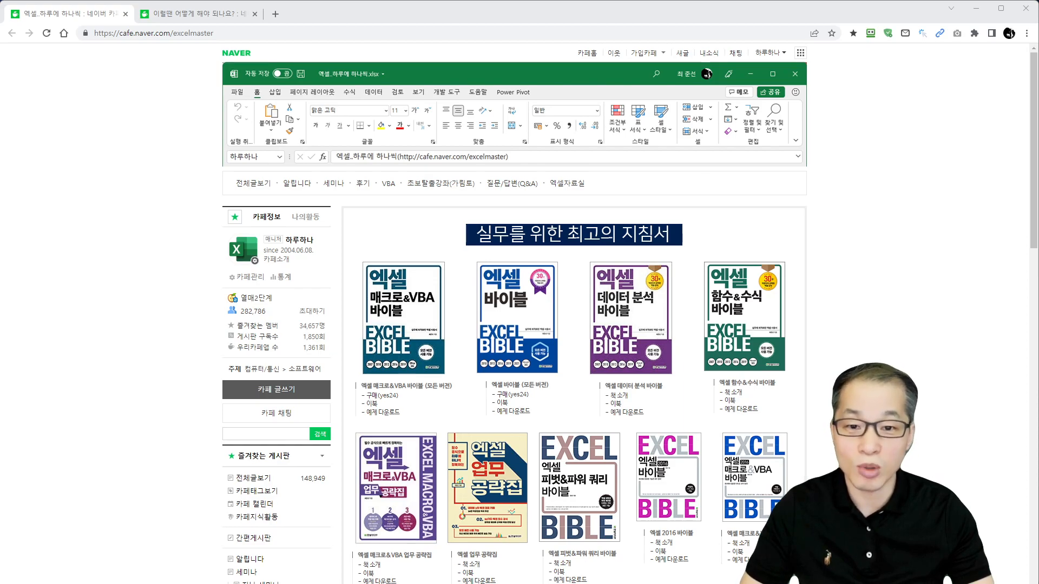
# Open the forum question post and examine its attached sample file and the desired results table.
pyautogui.click(197, 14)
pyautogui.scroll(-3, 336, 315)
pyautogui.scroll(-1, 337, 315)
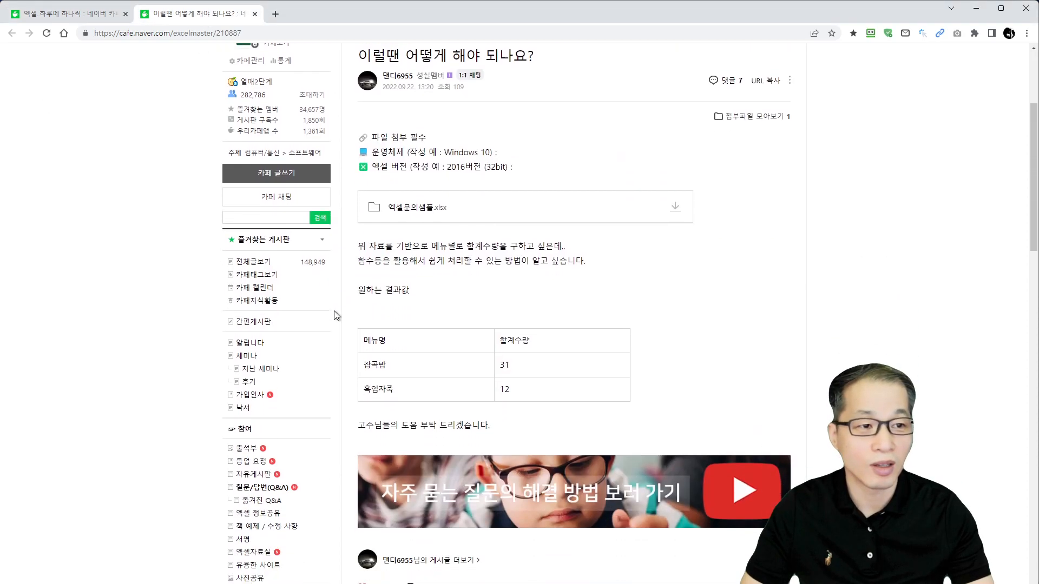
# Mark the attached file 엑셀문의샘플.xlsx, the request for totals per menu and the desired results table with the screen pen, and clear the marks.
pyautogui.hotkey('alt', 'Tab')
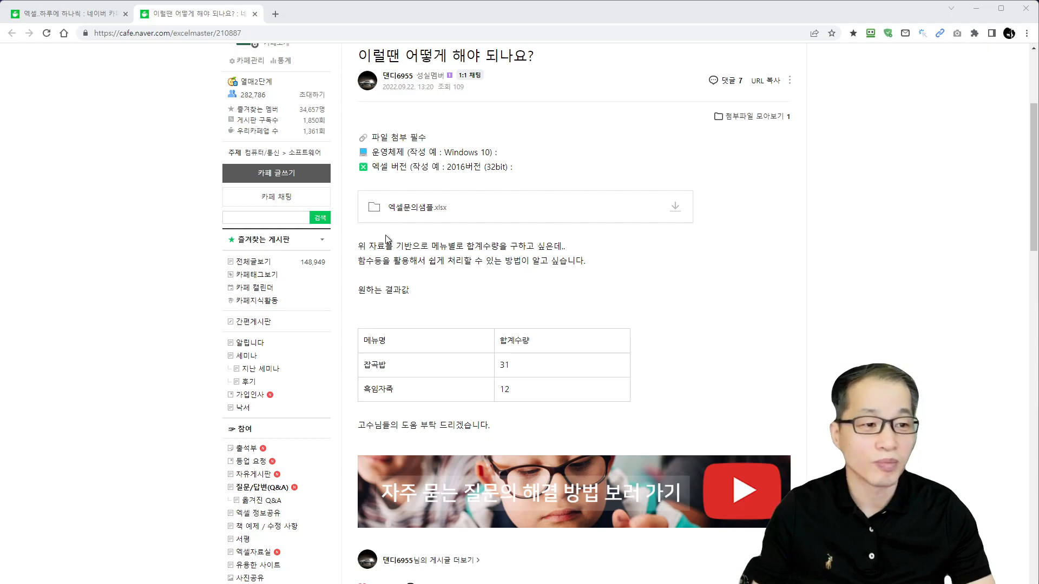
pyautogui.moveTo(450, 222)
pyautogui.mouseDown()
pyautogui.moveTo(374, 237)
pyautogui.moveTo(478, 208)
pyautogui.moveTo(461, 230)
pyautogui.mouseUp()
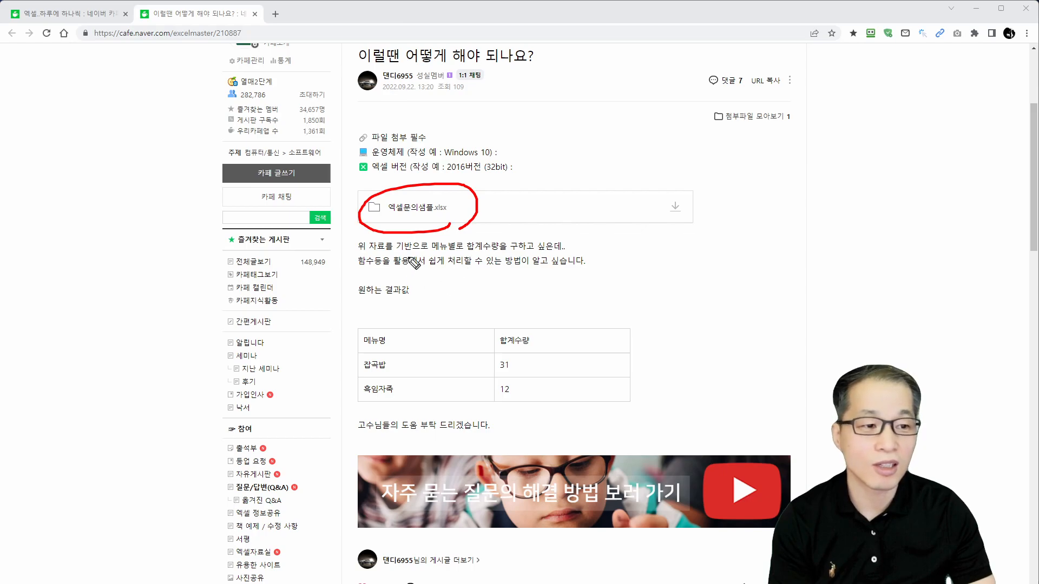
pyautogui.moveTo(431, 252); pyautogui.dragTo(500, 253)
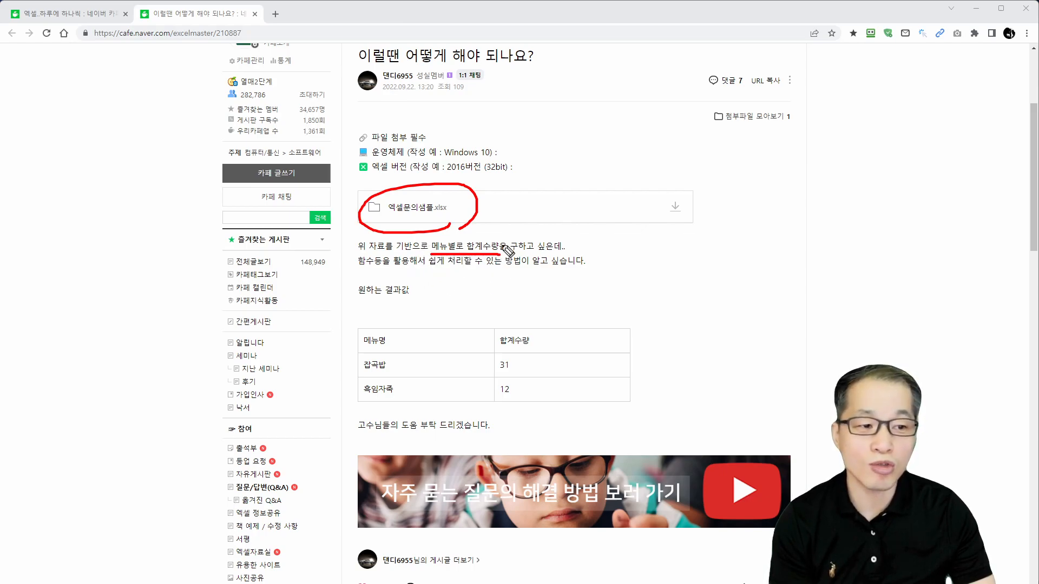
pyautogui.moveTo(353, 275); pyautogui.dragTo(484, 273)
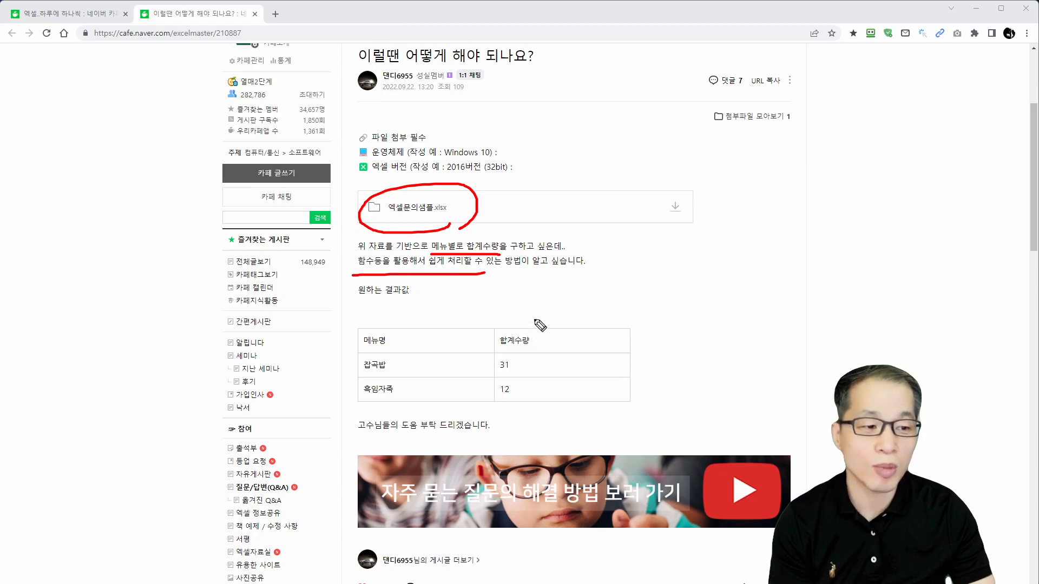
pyautogui.moveTo(392, 353)
pyautogui.mouseDown()
pyautogui.moveTo(355, 336)
pyautogui.moveTo(400, 336)
pyautogui.moveTo(348, 390)
pyautogui.mouseUp()
pyautogui.moveTo(500, 351)
pyautogui.mouseDown()
pyautogui.moveTo(536, 351)
pyautogui.moveTo(532, 391)
pyautogui.mouseUp()
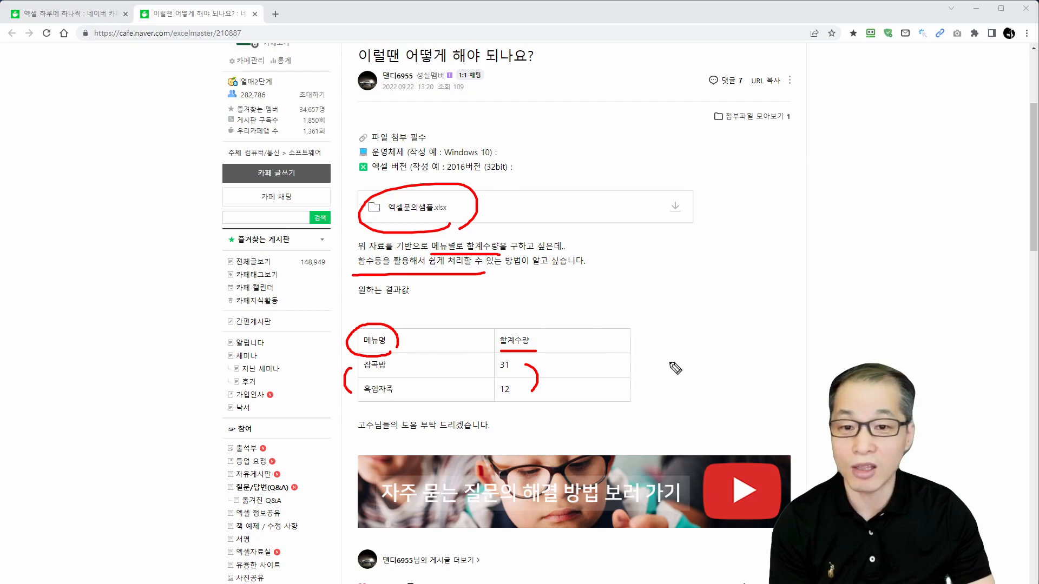
pyautogui.moveTo(510, 202)
pyautogui.mouseDown()
pyautogui.moveTo(524, 193)
pyautogui.moveTo(502, 226)
pyautogui.mouseUp()
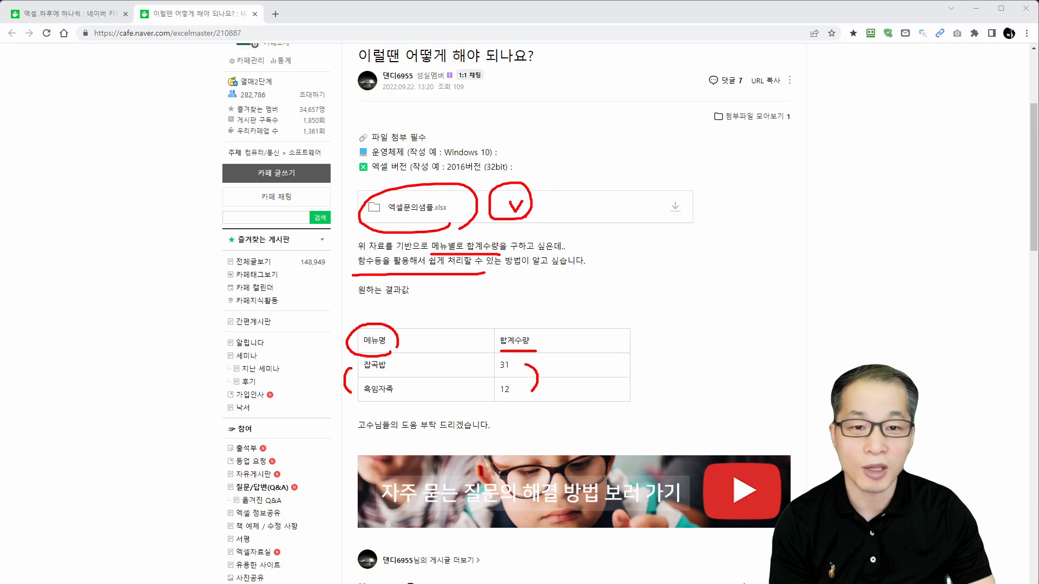
pyautogui.press('Escape')
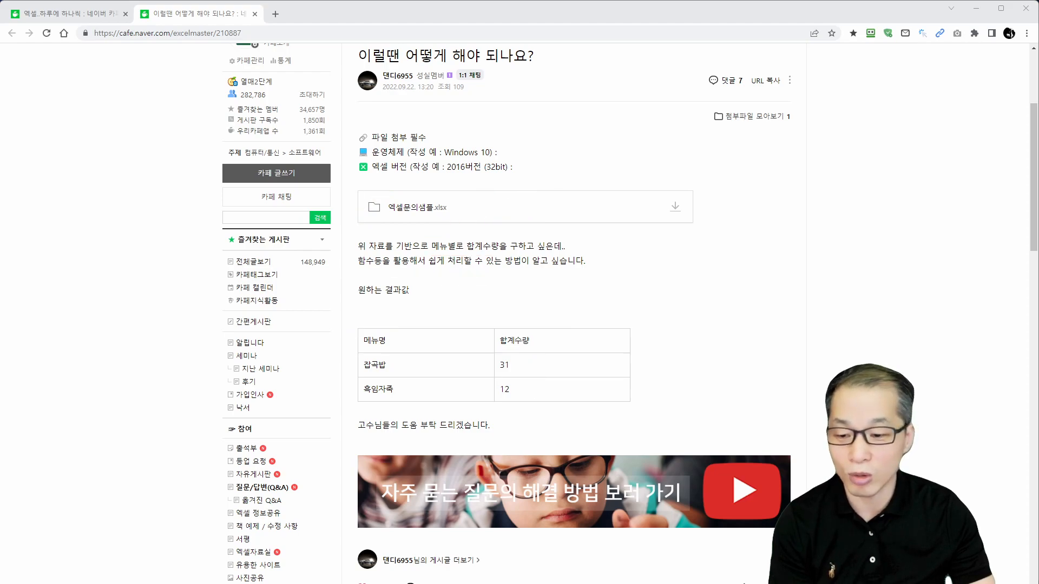
# Switch to the 엑셀문의샘플.xlsx workbook in Excel.
pyautogui.hotkey('alt', 'Tab')
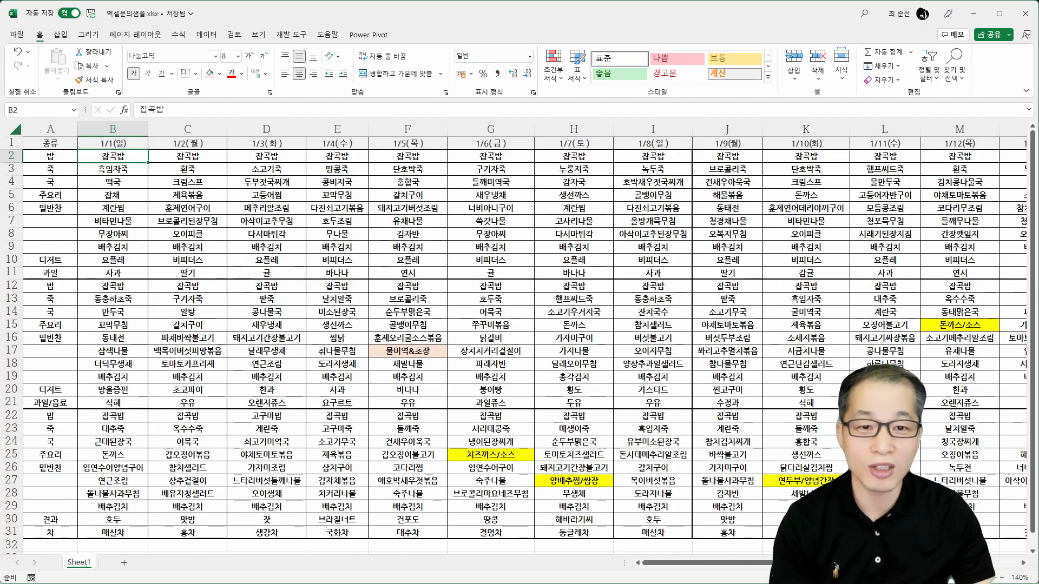
pyautogui.hotkey('alt', 'Tab')
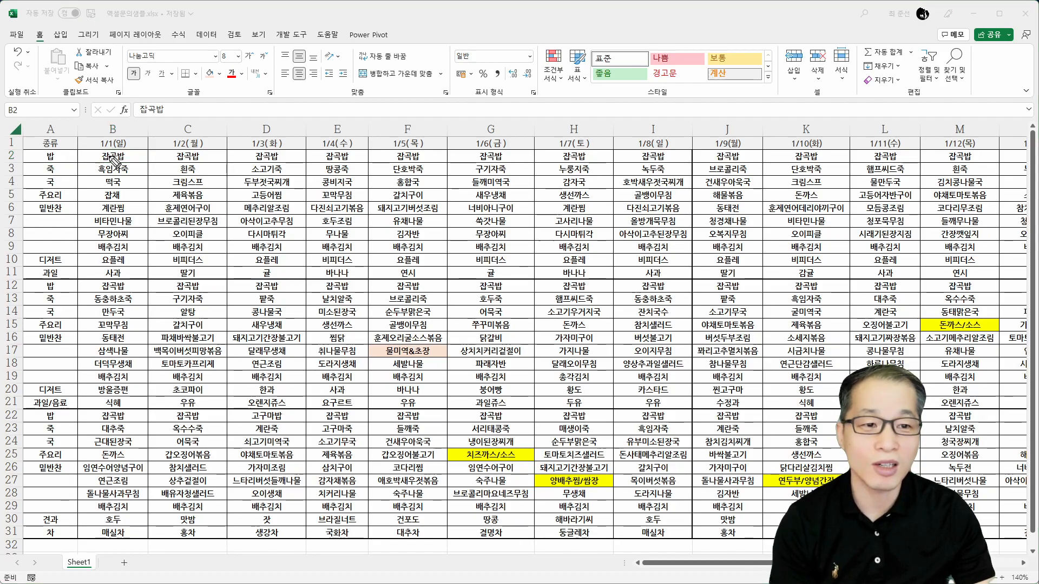
# With the screen pen, underline the date header row and divide the menu rows into three blocks labelled 아, 점 and 저.
pyautogui.moveTo(28, 150)
pyautogui.mouseDown()
pyautogui.moveTo(508, 145)
pyautogui.moveTo(742, 157)
pyautogui.moveTo(1016, 145)
pyautogui.mouseUp()
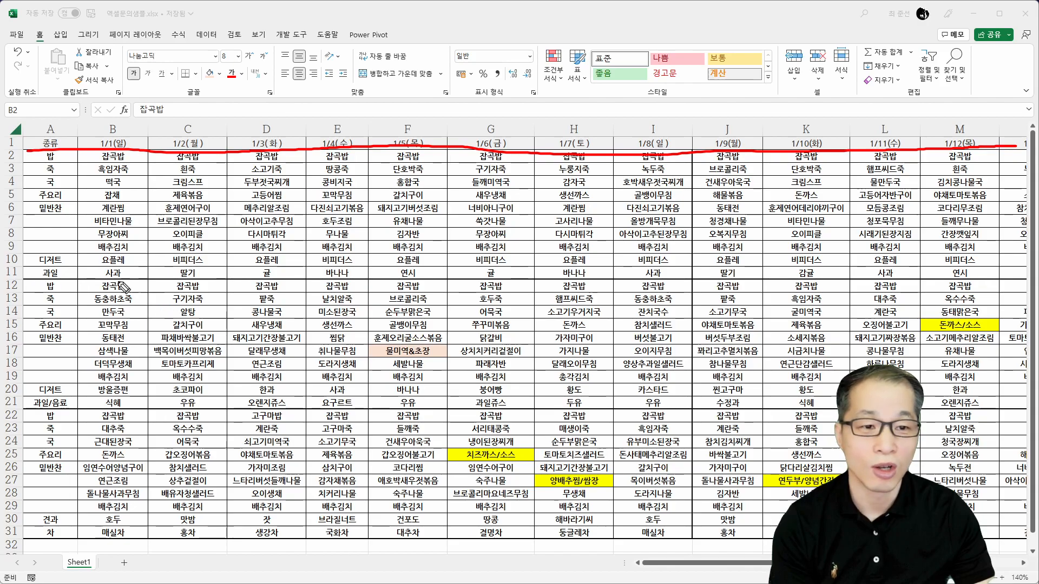
pyautogui.moveTo(25, 281); pyautogui.dragTo(187, 278)
pyautogui.moveTo(28, 416); pyautogui.dragTo(201, 412)
pyautogui.moveTo(48, 211)
pyautogui.mouseDown()
pyautogui.moveTo(32, 222)
pyautogui.moveTo(46, 210)
pyautogui.mouseUp()
pyautogui.moveTo(67, 198); pyautogui.dragTo(67, 224)
pyautogui.moveTo(67, 217); pyautogui.dragTo(87, 217)
pyautogui.moveTo(30, 340)
pyautogui.mouseDown()
pyautogui.moveTo(48, 339)
pyautogui.moveTo(66, 378)
pyautogui.mouseUp()
pyautogui.moveTo(36, 459)
pyautogui.mouseDown()
pyautogui.moveTo(51, 457)
pyautogui.moveTo(43, 490)
pyautogui.mouseUp()
pyautogui.moveTo(48, 472)
pyautogui.mouseDown()
pyautogui.moveTo(59, 484)
pyautogui.moveTo(64, 473)
pyautogui.mouseUp()
pyautogui.moveTo(65, 454); pyautogui.dragTo(67, 492)
# Circle the 종류 header and the closing category pairs 디저트/과일, 과일/음료 and 견과/차 of the three blocks with the screen pen.
pyautogui.moveTo(54, 124)
pyautogui.mouseDown()
pyautogui.moveTo(33, 146)
pyautogui.moveTo(81, 150)
pyautogui.mouseUp()
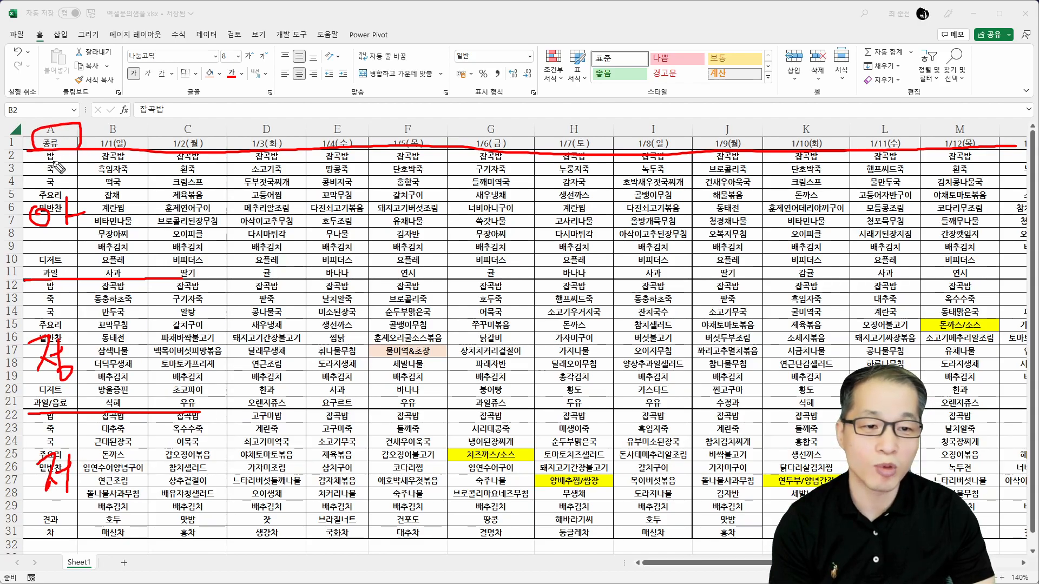
pyautogui.moveTo(52, 216)
pyautogui.mouseDown()
pyautogui.moveTo(64, 278)
pyautogui.moveTo(39, 275)
pyautogui.moveTo(51, 255)
pyautogui.moveTo(65, 262)
pyautogui.mouseUp()
pyautogui.moveTo(79, 412)
pyautogui.mouseDown()
pyautogui.moveTo(28, 403)
pyautogui.moveTo(76, 407)
pyautogui.mouseUp()
pyautogui.moveTo(62, 535)
pyautogui.mouseDown()
pyautogui.moveTo(43, 514)
pyautogui.moveTo(64, 535)
pyautogui.mouseUp()
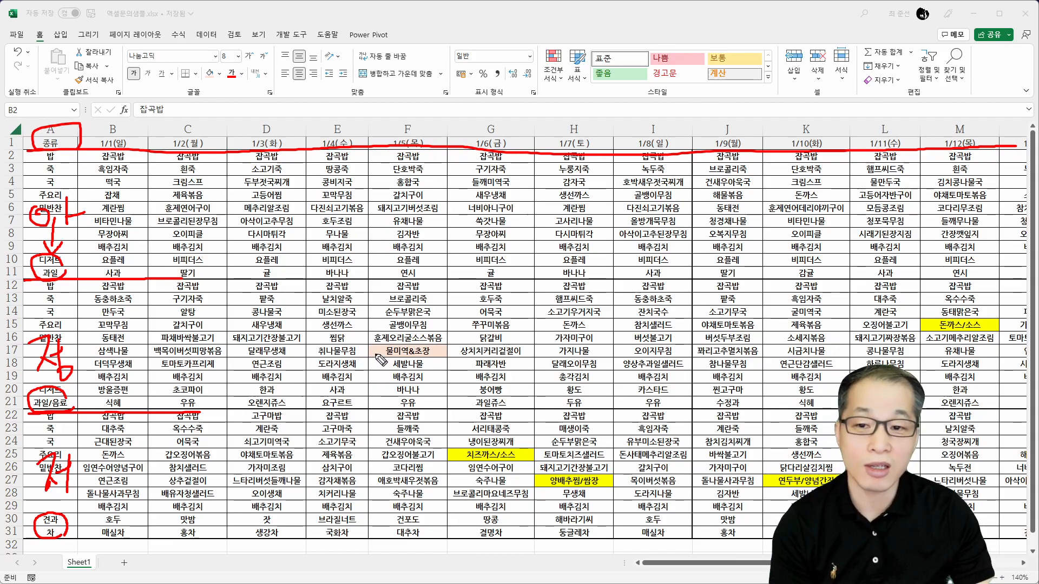
# Mark the & and / separators in 물미역&초장 and 치즈까스/소스 and write the note 통일 with an X beside them.
pyautogui.moveTo(375, 354); pyautogui.dragTo(453, 355)
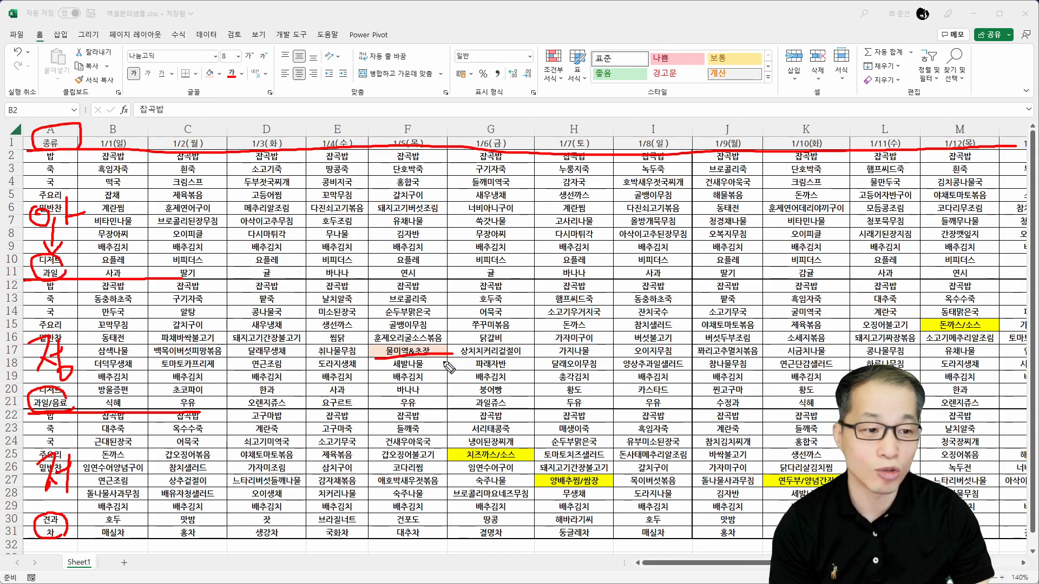
pyautogui.moveTo(423, 307); pyautogui.dragTo(417, 323)
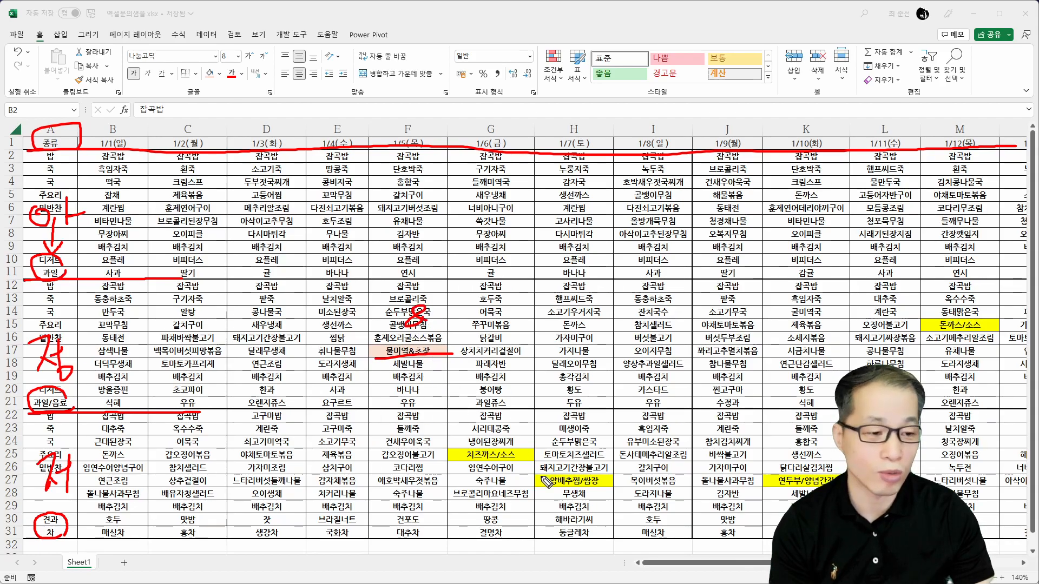
pyautogui.moveTo(481, 463)
pyautogui.mouseDown()
pyautogui.moveTo(527, 460)
pyautogui.moveTo(503, 445)
pyautogui.mouseUp()
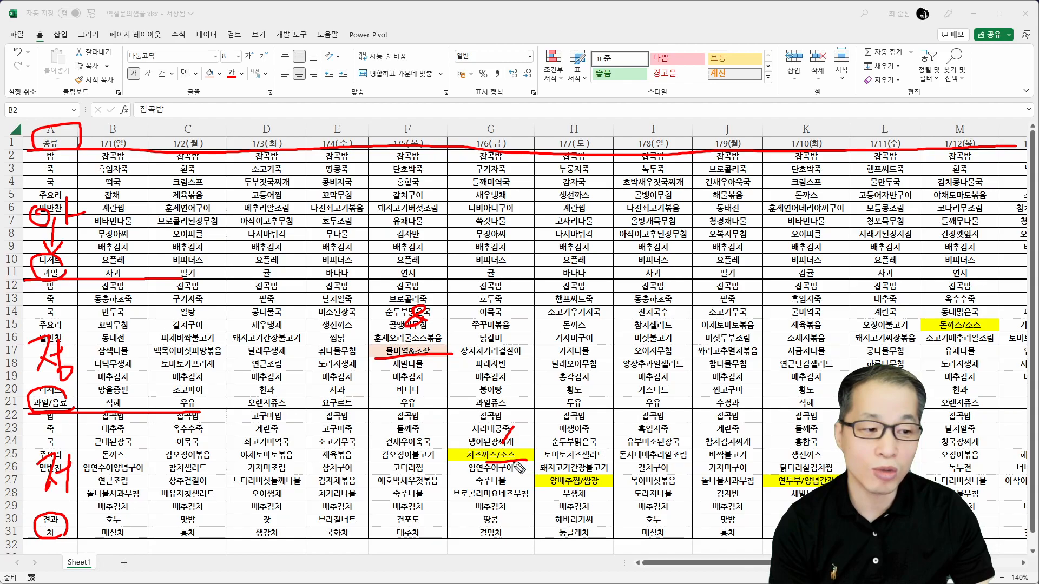
pyautogui.moveTo(503, 466)
pyautogui.mouseDown()
pyautogui.moveTo(522, 449)
pyautogui.moveTo(503, 465)
pyautogui.moveTo(526, 463)
pyautogui.mouseUp()
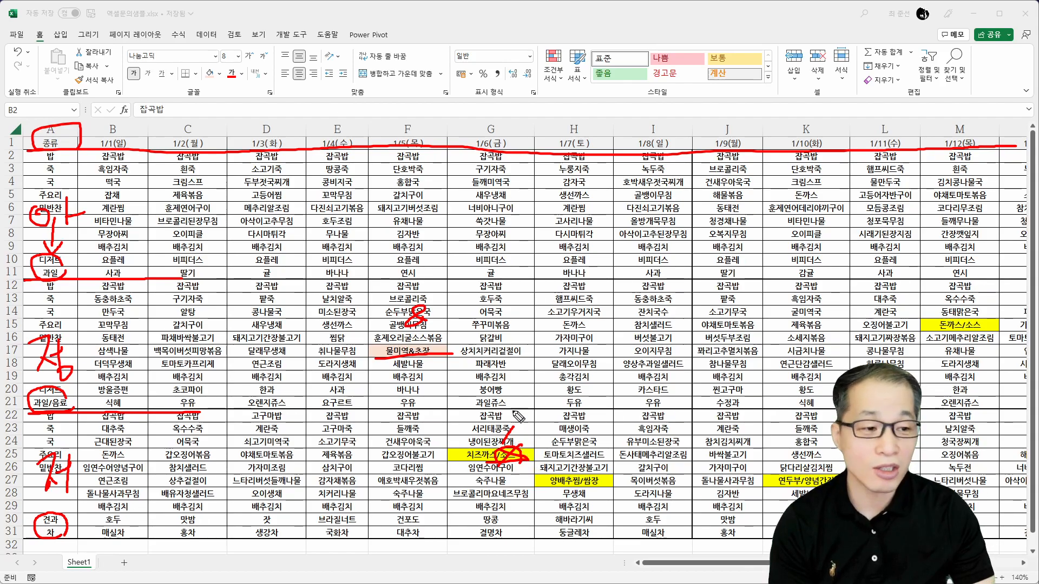
pyautogui.moveTo(474, 325); pyautogui.dragTo(549, 427)
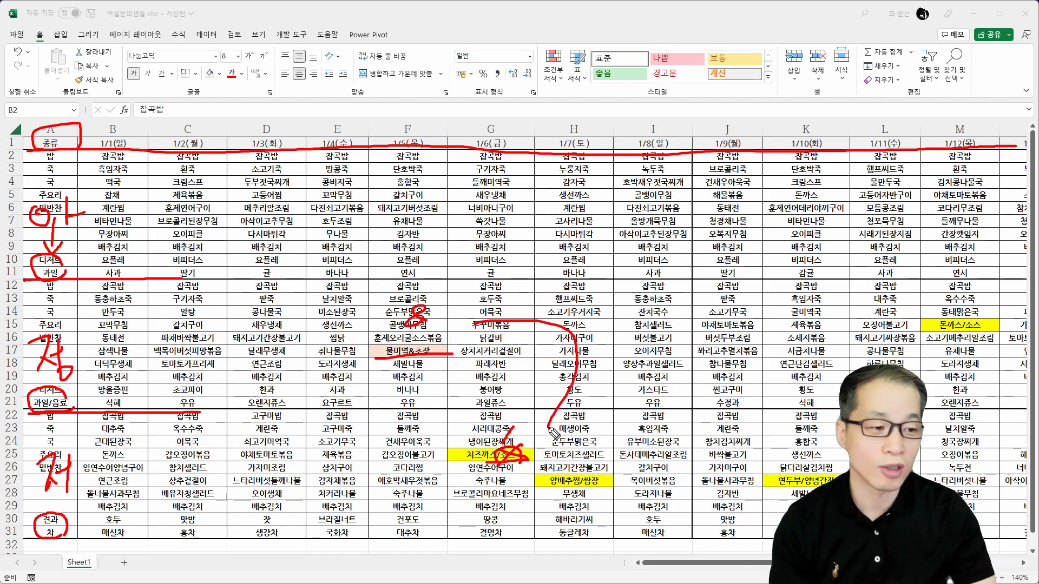
pyautogui.moveTo(591, 301)
pyautogui.mouseDown()
pyautogui.moveTo(644, 357)
pyautogui.moveTo(679, 320)
pyautogui.moveTo(709, 361)
pyautogui.moveTo(738, 324)
pyautogui.moveTo(751, 332)
pyautogui.mouseUp()
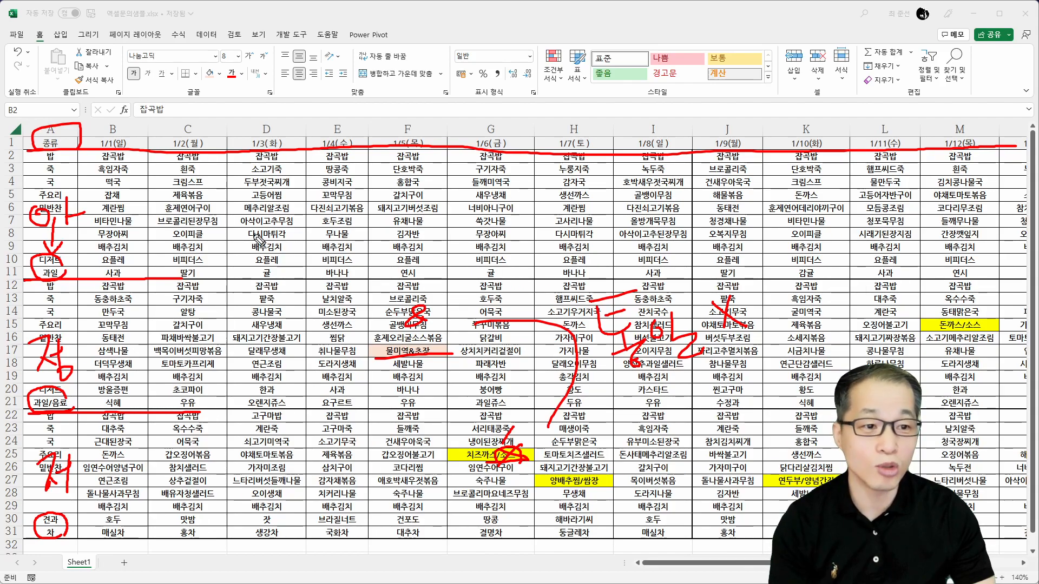
# Circle the 잡곡밥 and 크림스프 entries, bracket the 밥 to 주요리 categories and underline the 밑반찬 row with the screen pen.
pyautogui.moveTo(100, 168)
pyautogui.mouseDown()
pyautogui.moveTo(136, 160)
pyautogui.moveTo(130, 172)
pyautogui.mouseUp()
pyautogui.moveTo(190, 186)
pyautogui.mouseDown()
pyautogui.moveTo(208, 196)
pyautogui.moveTo(176, 182)
pyautogui.moveTo(205, 179)
pyautogui.moveTo(187, 190)
pyautogui.mouseUp()
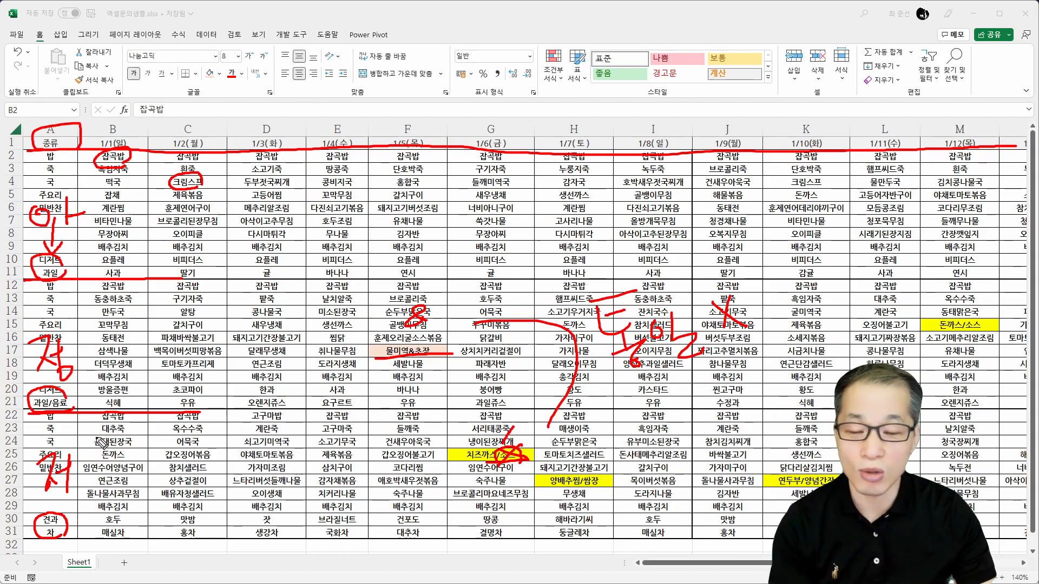
pyautogui.moveTo(39, 156); pyautogui.dragTo(34, 206)
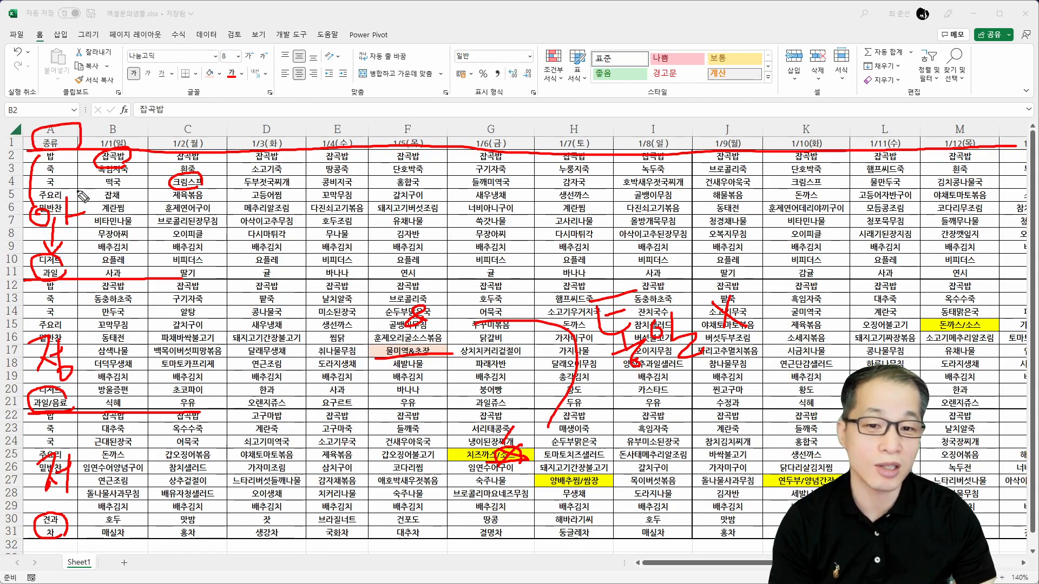
pyautogui.moveTo(119, 213); pyautogui.dragTo(374, 226)
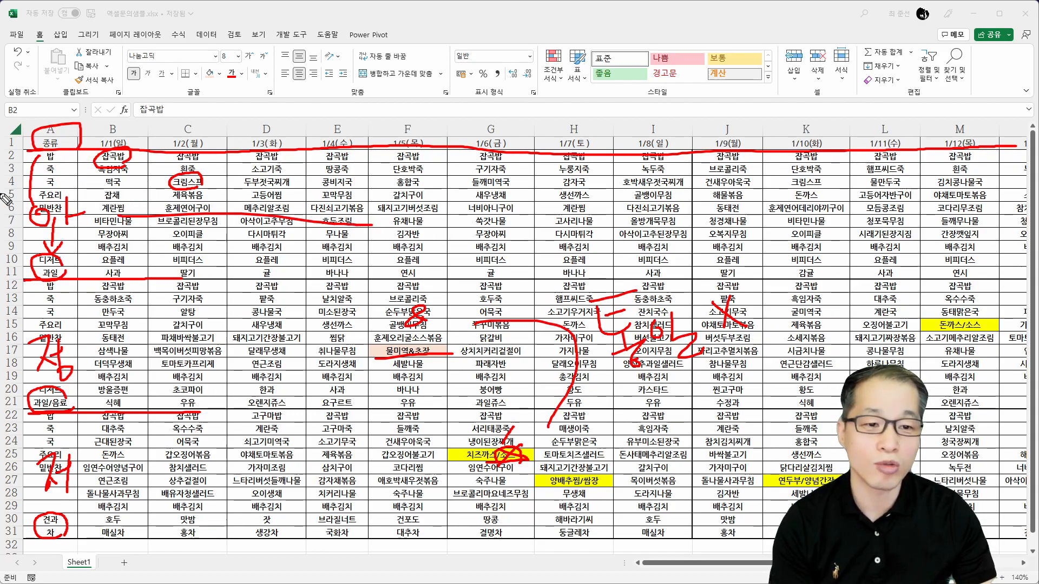
pyautogui.moveTo(69, 154); pyautogui.dragTo(76, 202)
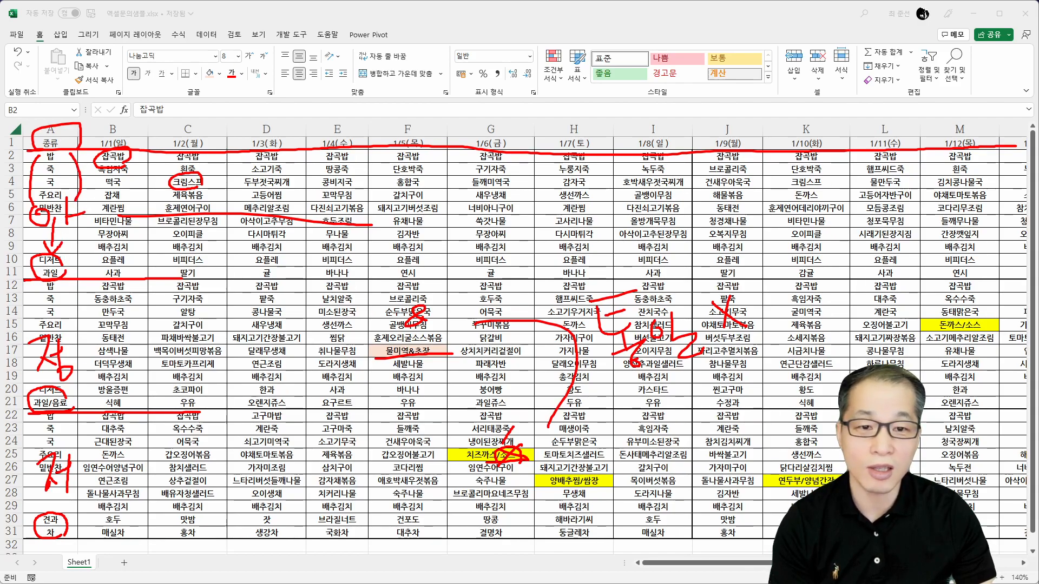
# Circle the blank category cells under 밑반찬 and the 디저트/과일 pair, draw an X over the data, and clear all pen marks.
pyautogui.moveTo(48, 219); pyautogui.dragTo(62, 255)
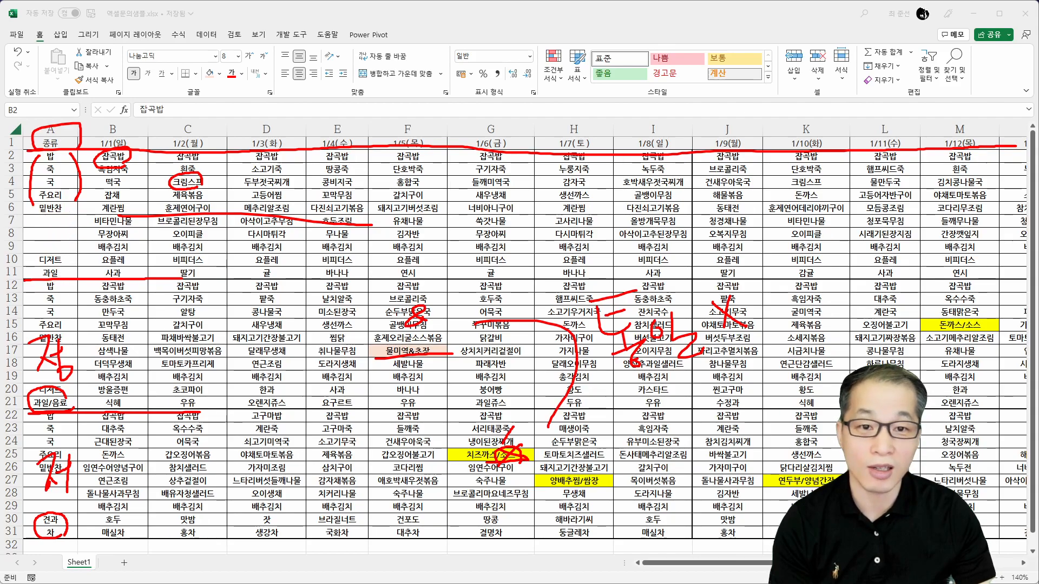
pyautogui.moveTo(61, 218)
pyautogui.mouseDown()
pyautogui.moveTo(71, 226)
pyautogui.moveTo(69, 251)
pyautogui.moveTo(65, 224)
pyautogui.mouseUp()
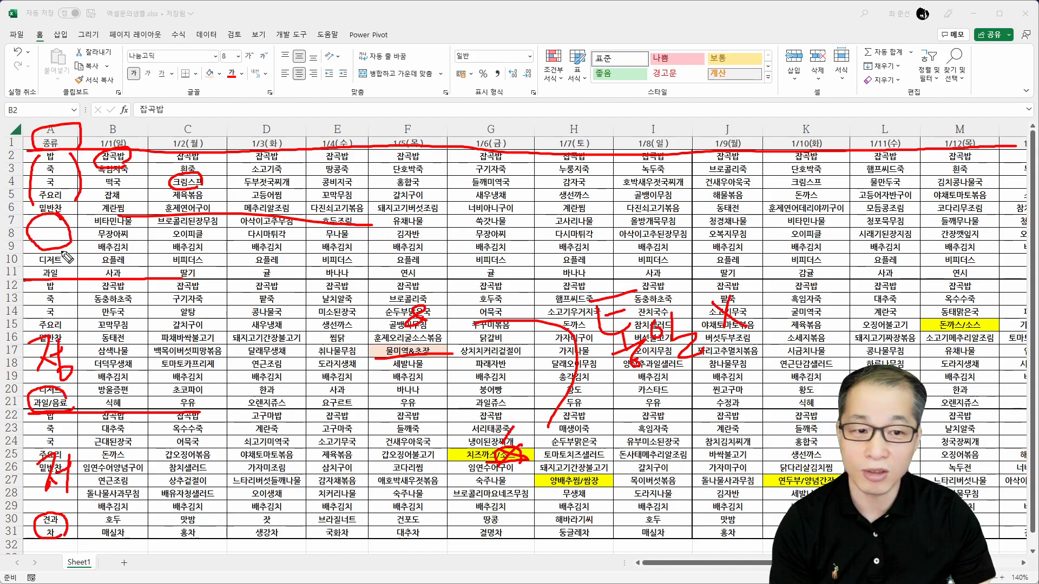
pyautogui.moveTo(60, 269); pyautogui.dragTo(73, 259)
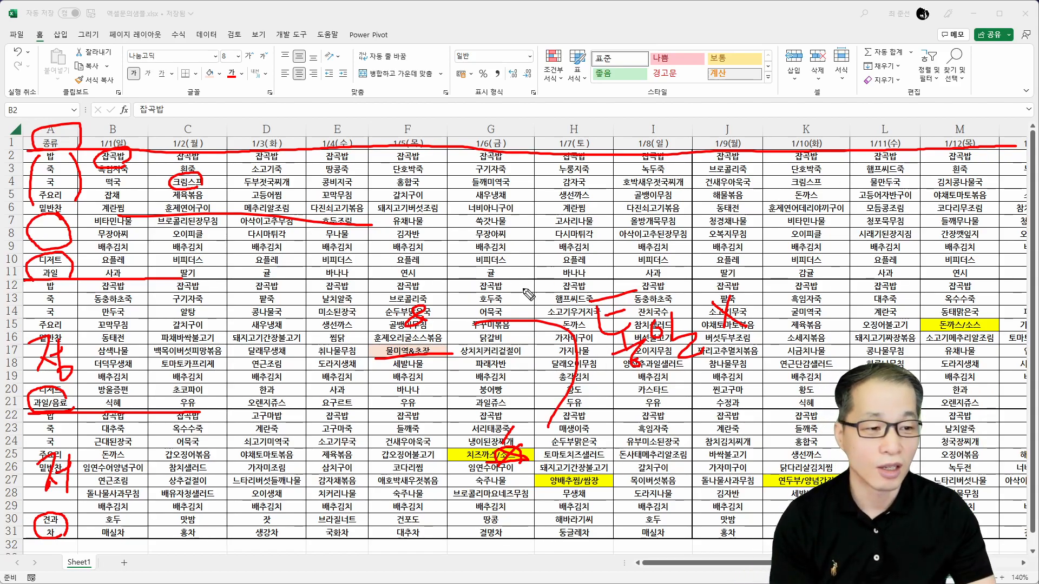
pyautogui.moveTo(532, 201)
pyautogui.mouseDown()
pyautogui.moveTo(500, 240)
pyautogui.moveTo(535, 236)
pyautogui.mouseUp()
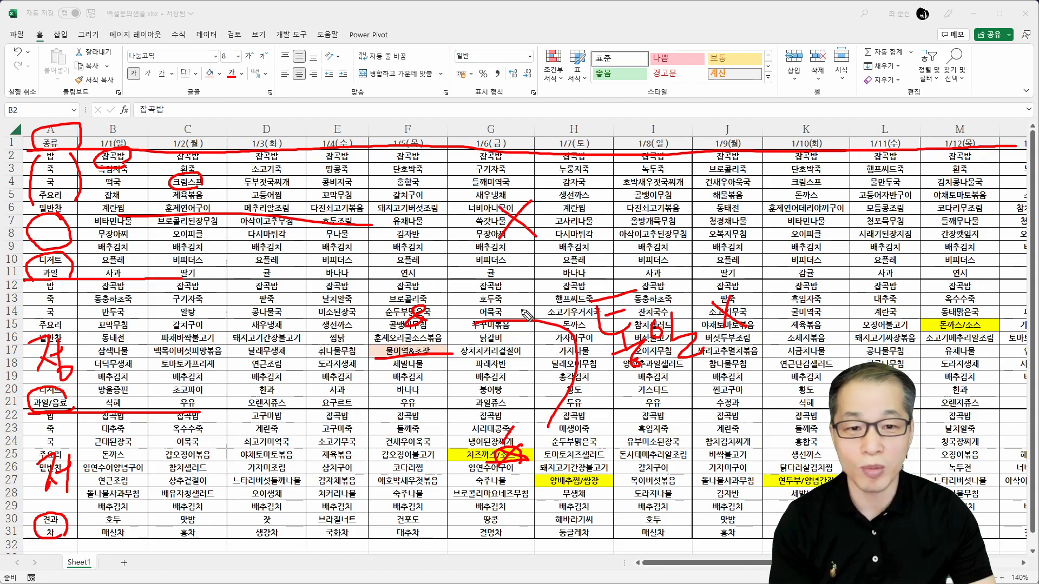
pyautogui.press('e')
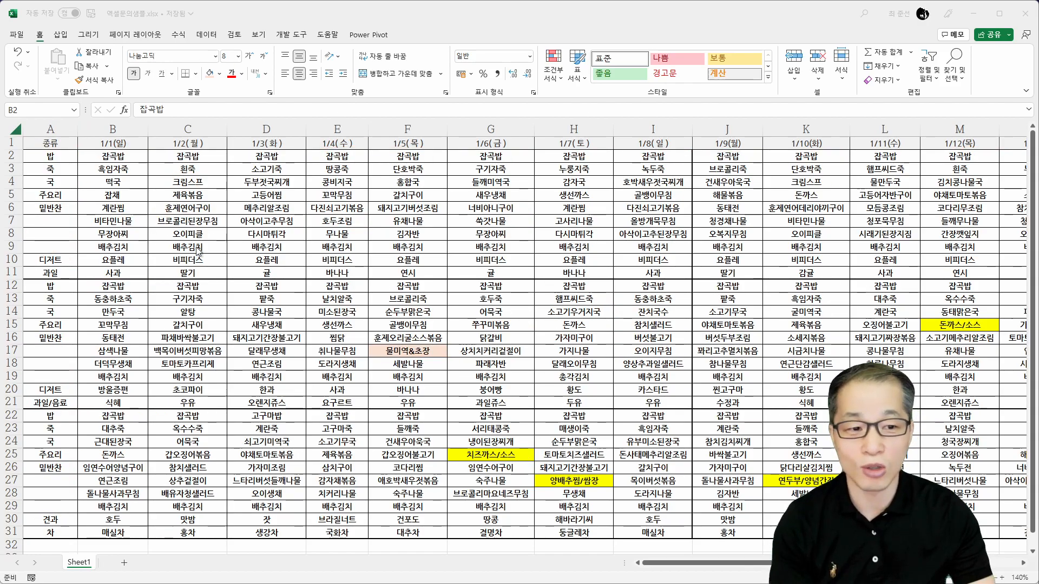
# Insert a new column before the 종류 column and copy the 종류 header into A1.
pyautogui.click(119, 155)
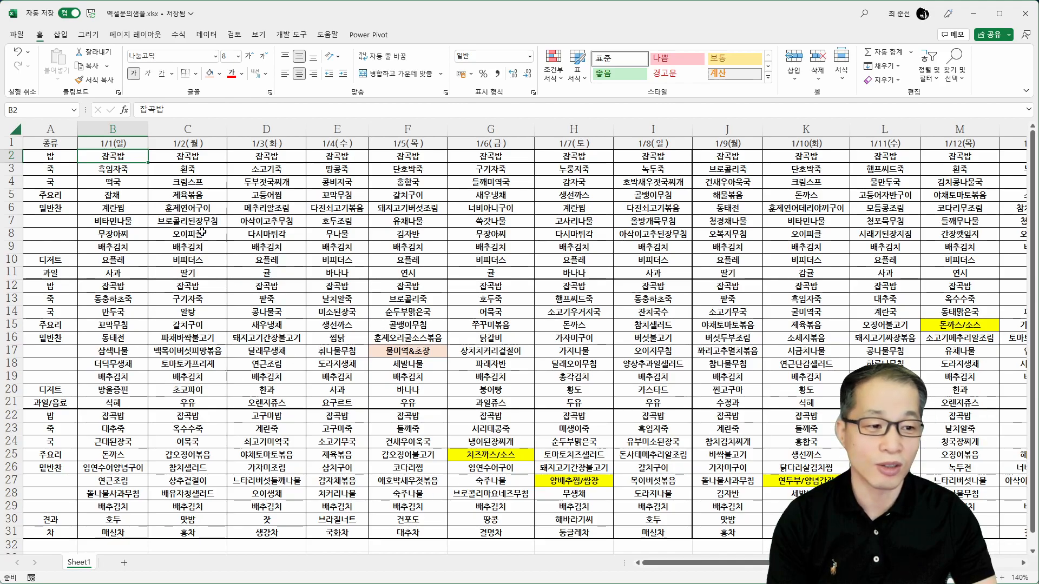
pyautogui.click(71, 129)
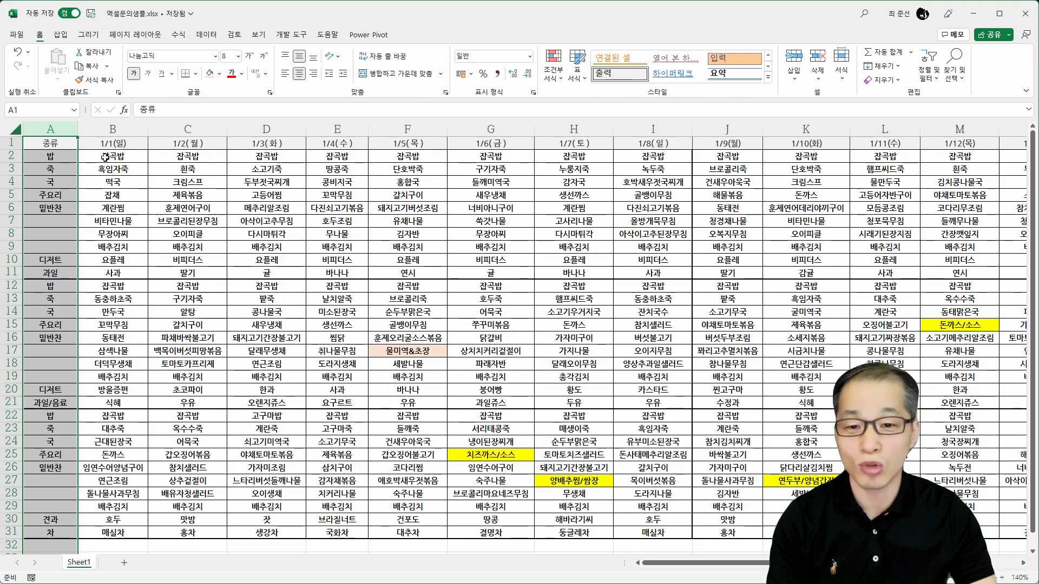
pyautogui.rightClick(68, 138)
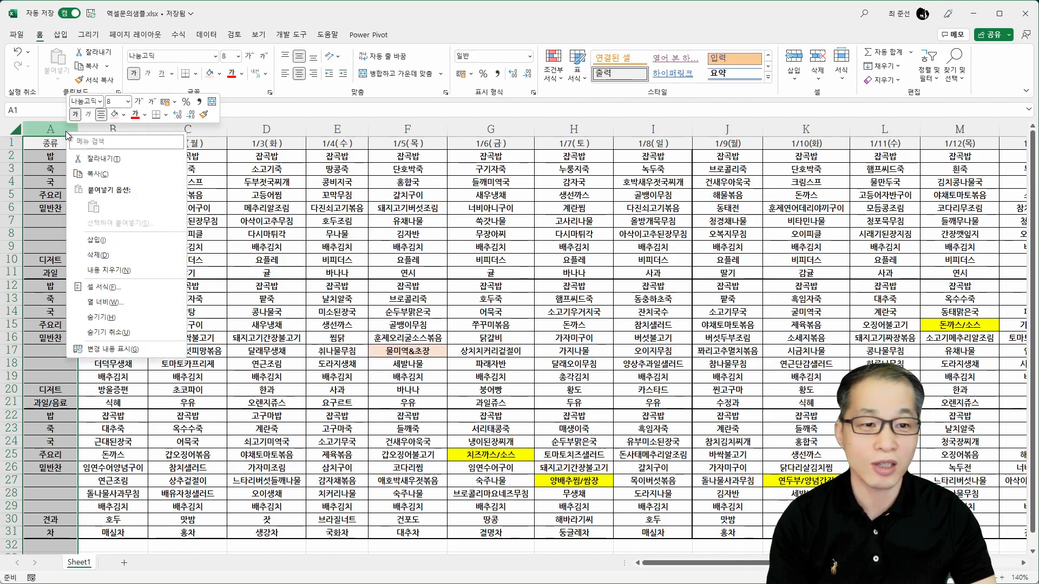
pyautogui.click(99, 240)
pyautogui.click(105, 143)
pyautogui.moveTo(131, 151); pyautogui.dragTo(33, 151)
# Change the header in A1 to 식사 and enter 아침 in A2.
pyautogui.click(51, 145)
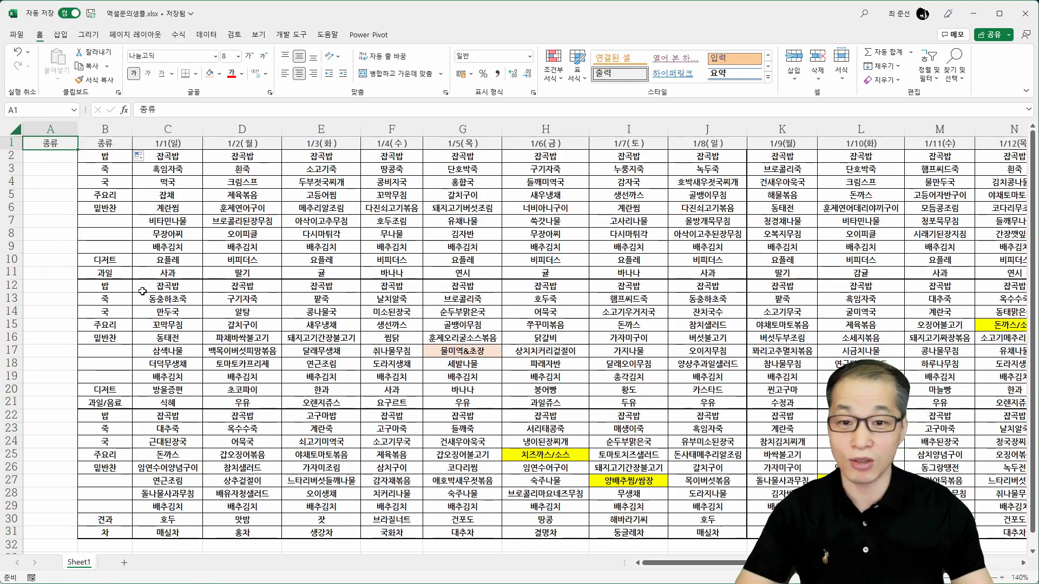
pyautogui.press('BackSpace')
pyautogui.write('식사')
pyautogui.press('Return')
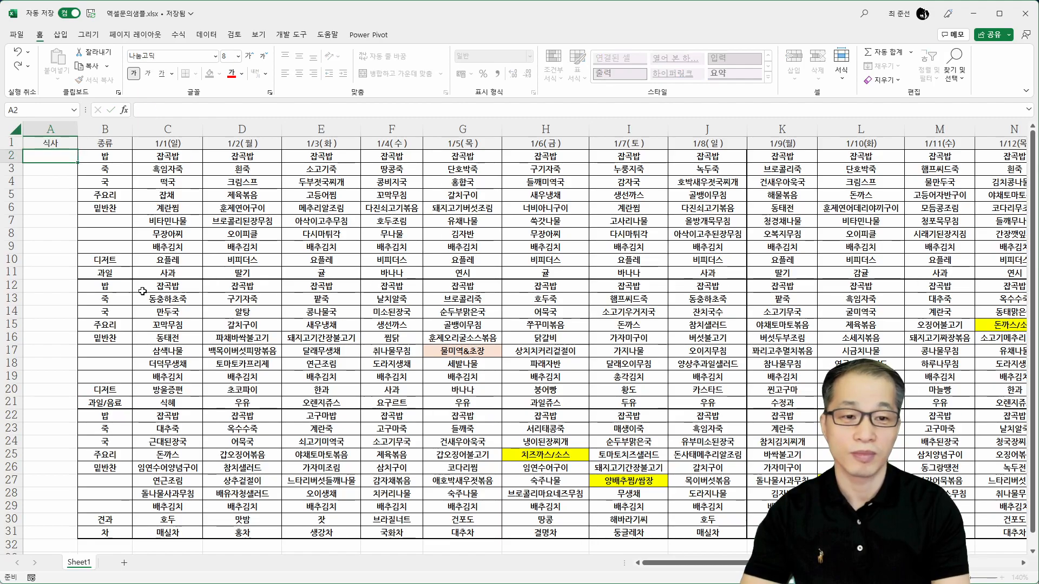
pyautogui.write('아침')
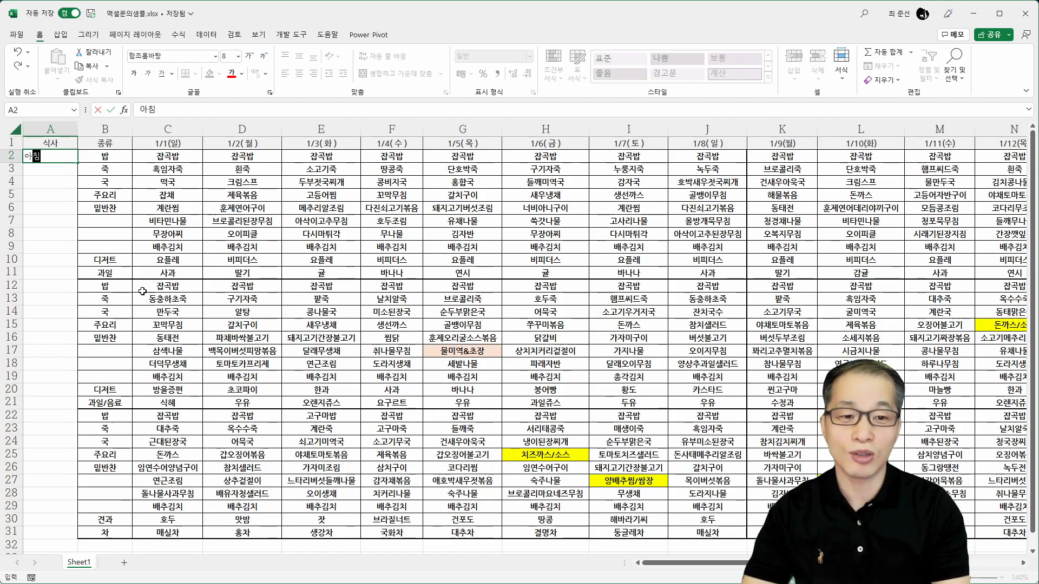
pyautogui.press('Return')
# Enter 점심 in A12, at the first row of the second meal block.
pyautogui.press('Down')
pyautogui.press('Down')
pyautogui.press('Down')
pyautogui.press('Down')
pyautogui.press('Down')
pyautogui.press('Down')
pyautogui.press('Down')
pyautogui.press('Down')
pyautogui.press('Down')
pyautogui.write('저')
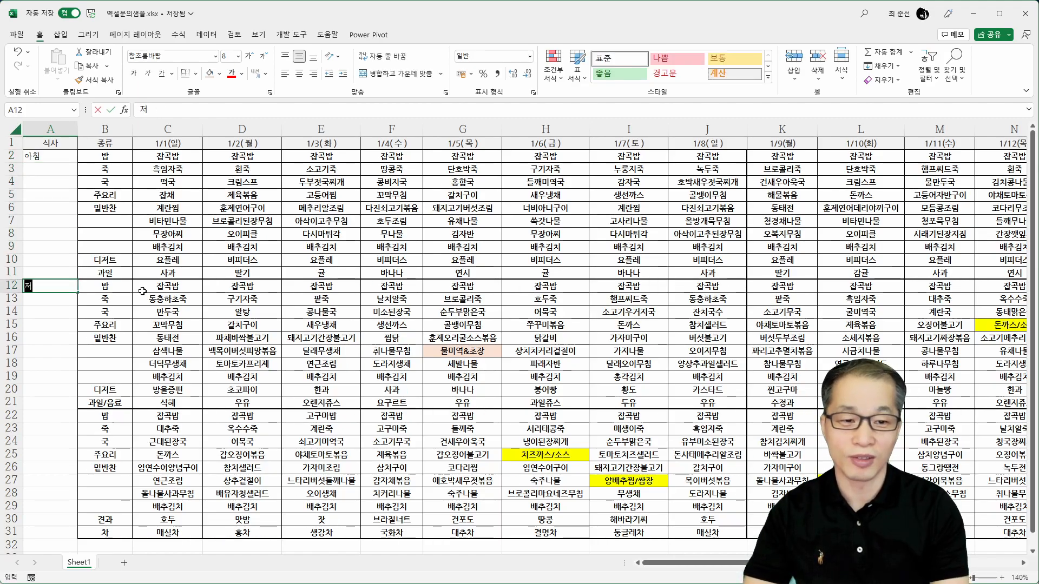
pyautogui.write('ㅁ심')
pyautogui.press('Return')
# Enter 저녁 in A22, at the first row of the third meal block.
pyautogui.press('Down')
pyautogui.press('Down')
pyautogui.press('Down')
pyautogui.press('Down')
pyautogui.press('Down')
pyautogui.press('Down')
pyautogui.press('Down')
pyautogui.press('Down')
pyautogui.press('Down')
pyautogui.write('저녁')
pyautogui.press('Return')
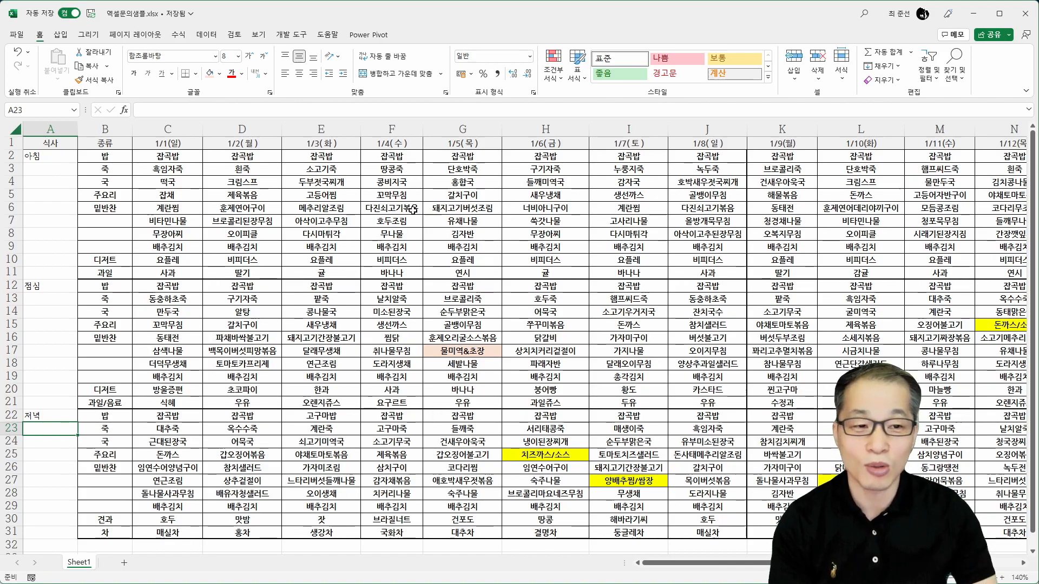
# Convert the menu range to a table using its first row as headers and load it into the Power Query editor.
pyautogui.click(241, 182)
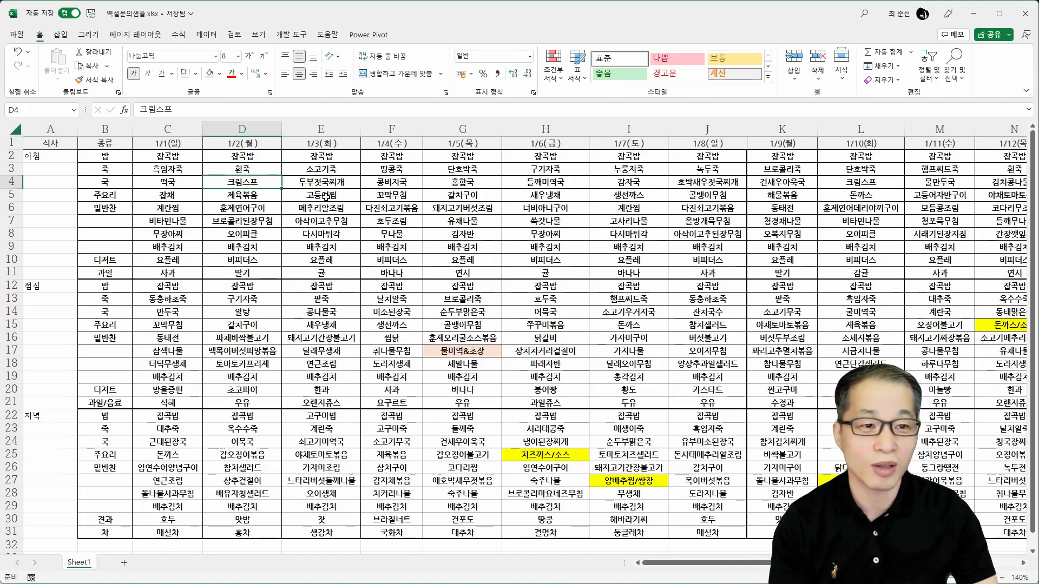
pyautogui.click(66, 36)
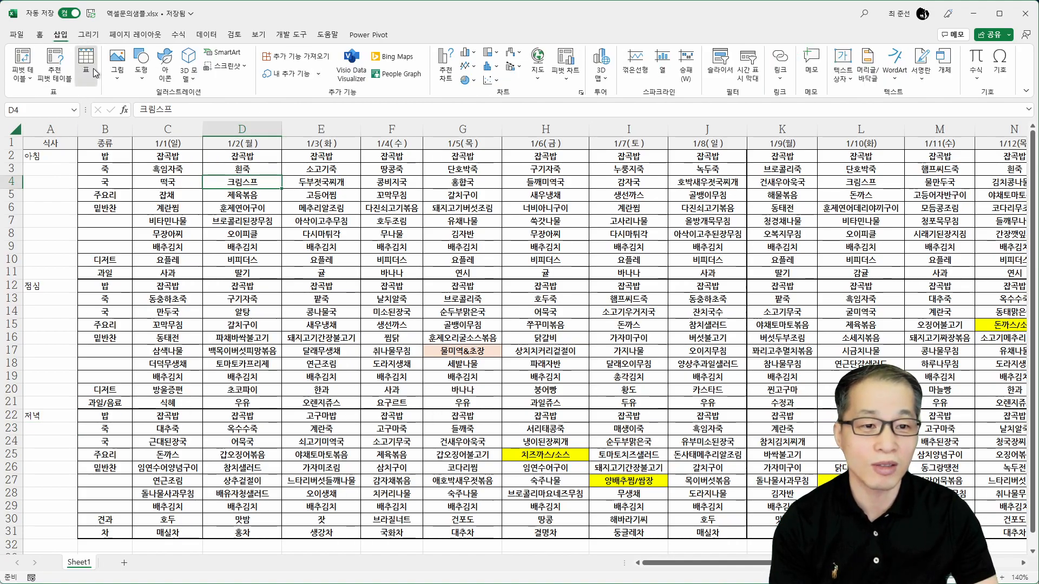
pyautogui.click(85, 62)
pyautogui.click(495, 299)
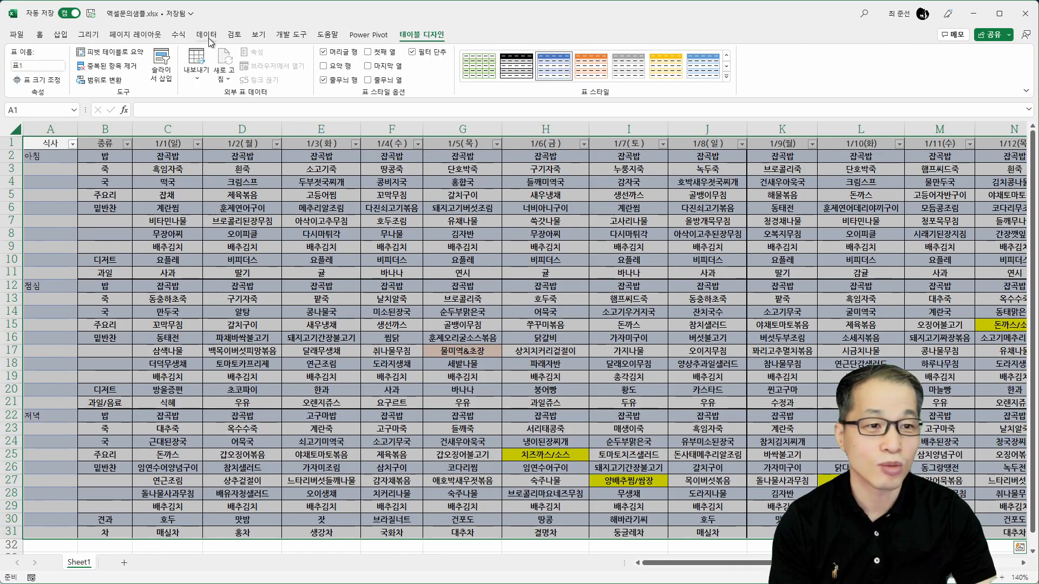
pyautogui.click(208, 37)
pyautogui.click(116, 69)
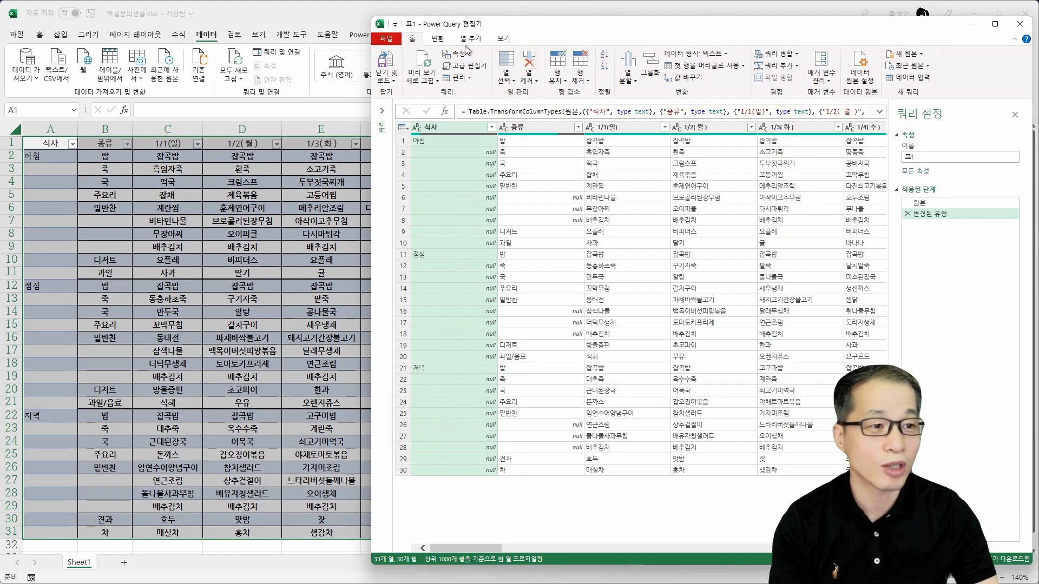
# Fill the blank cells of the 식사 and 종류 columns downward with the value above.
pyautogui.click(445, 42)
pyautogui.click(579, 65)
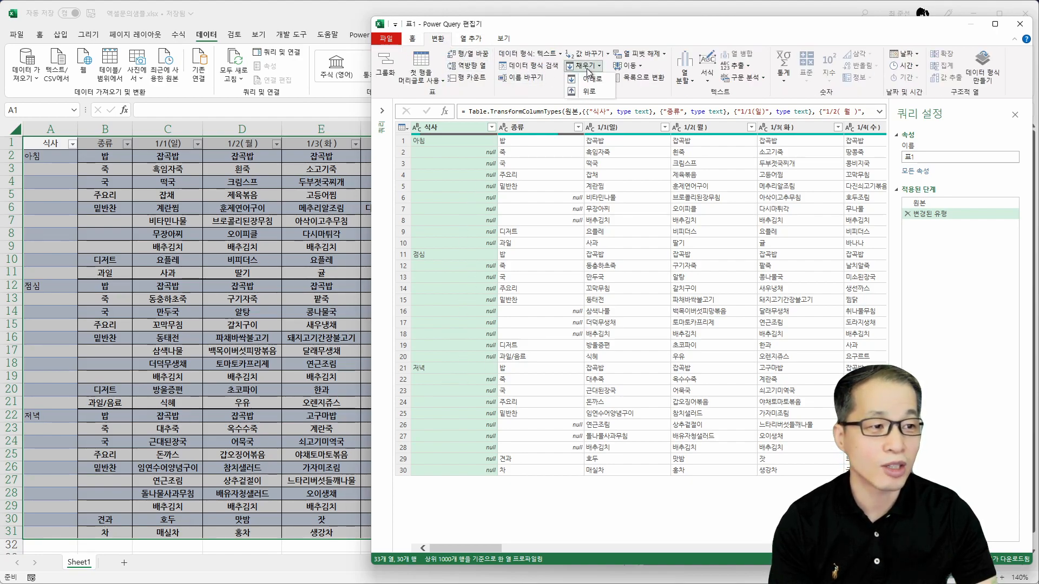
pyautogui.click(591, 83)
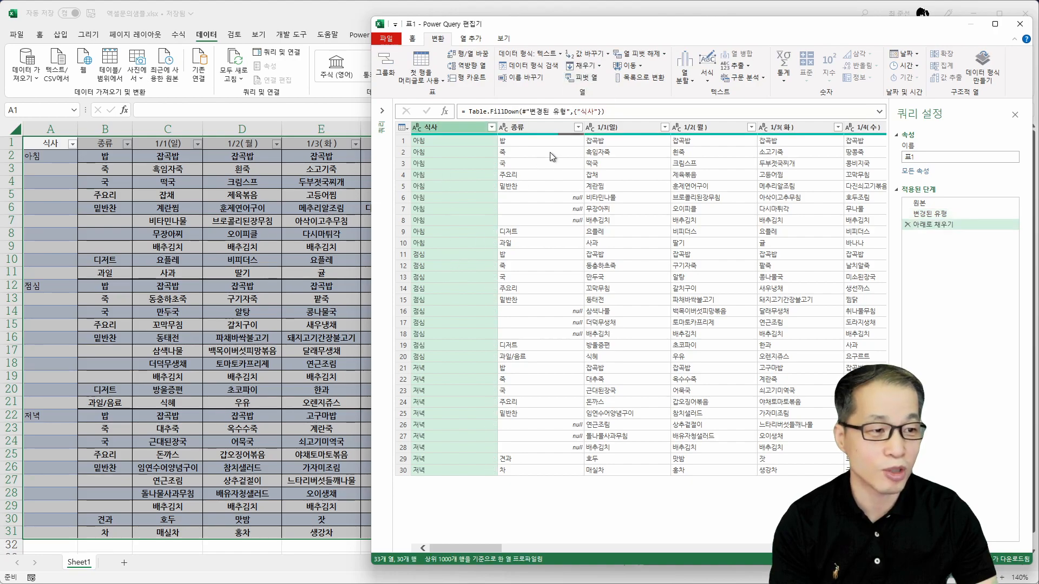
pyautogui.click(557, 128)
pyautogui.click(584, 66)
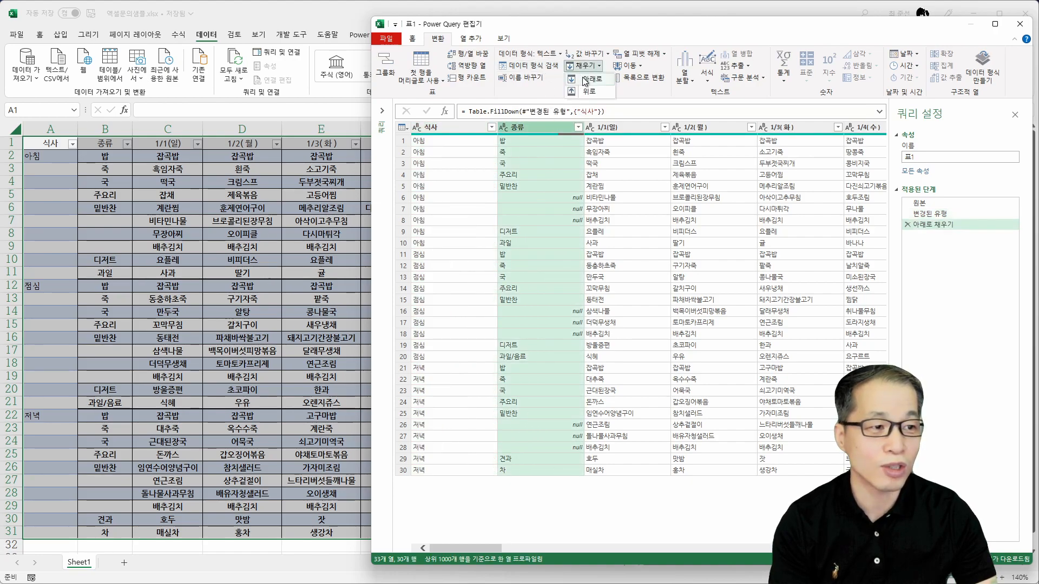
pyautogui.click(586, 79)
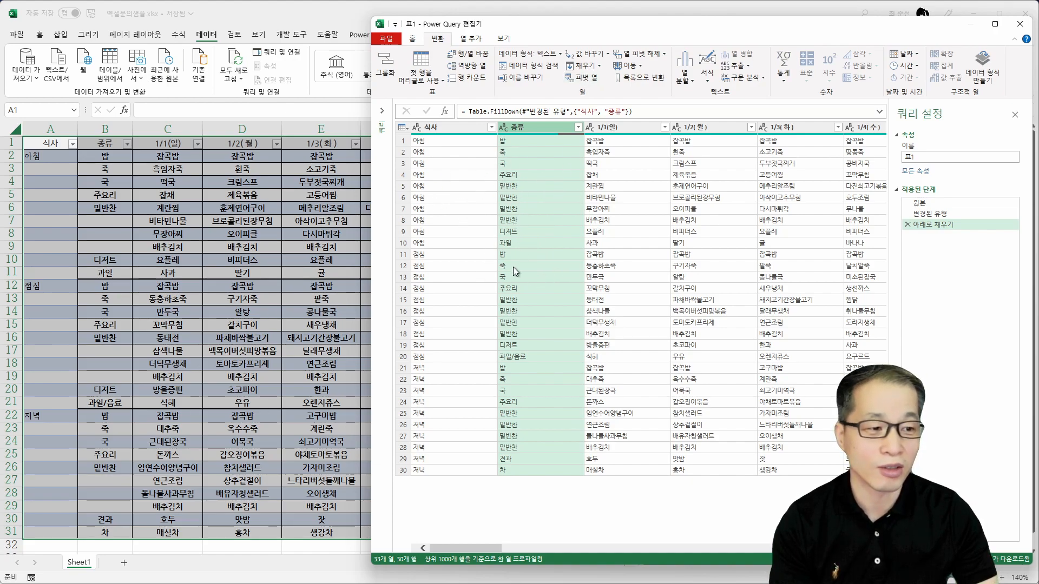
# Check the dessert-like categories in the 종류 column and replace 과일/음료 with 디저트.
pyautogui.click(511, 245)
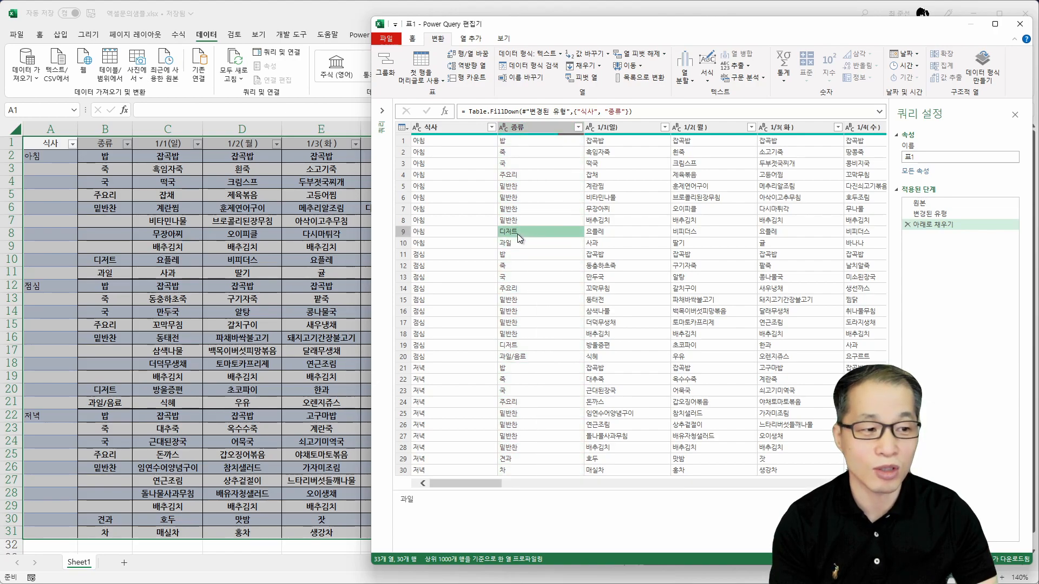
pyautogui.click(526, 357)
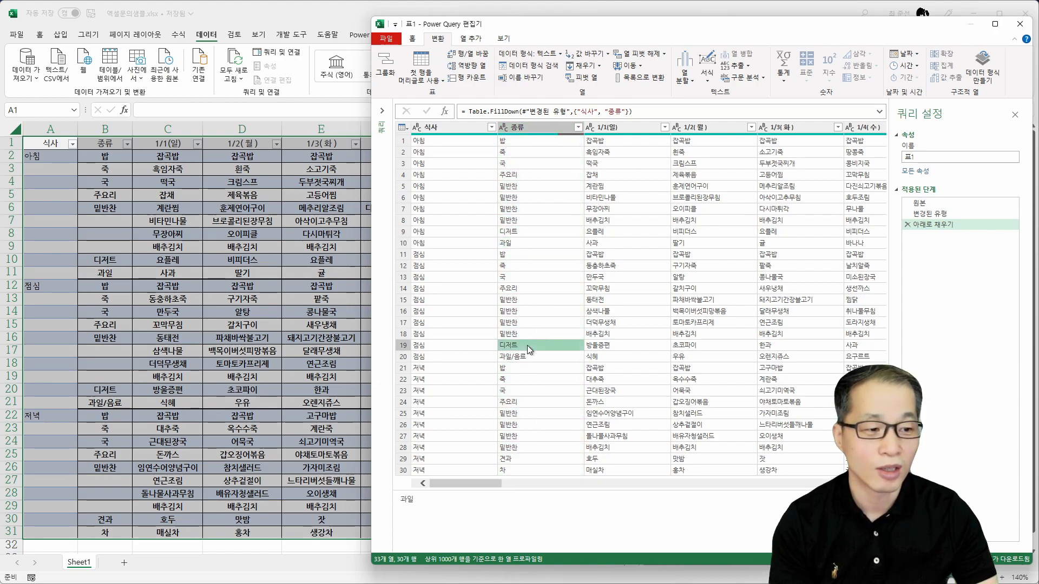
pyautogui.click(527, 463)
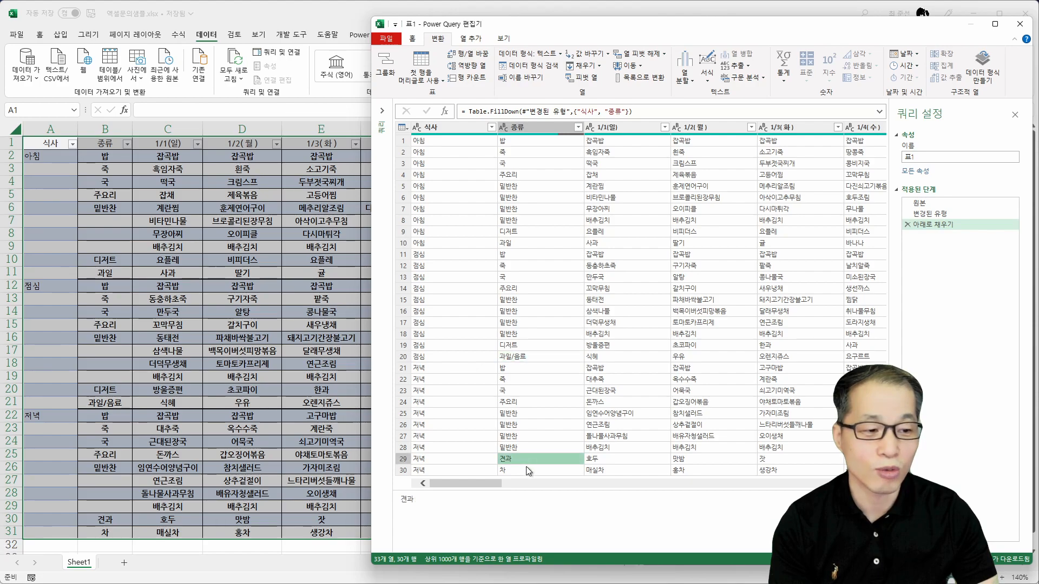
pyautogui.click(524, 472)
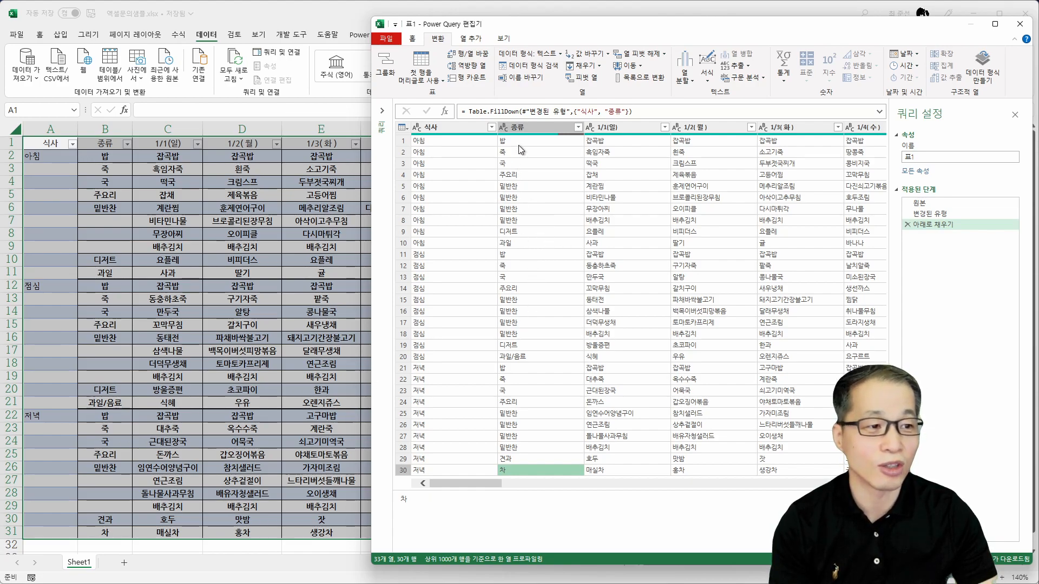
pyautogui.click(522, 127)
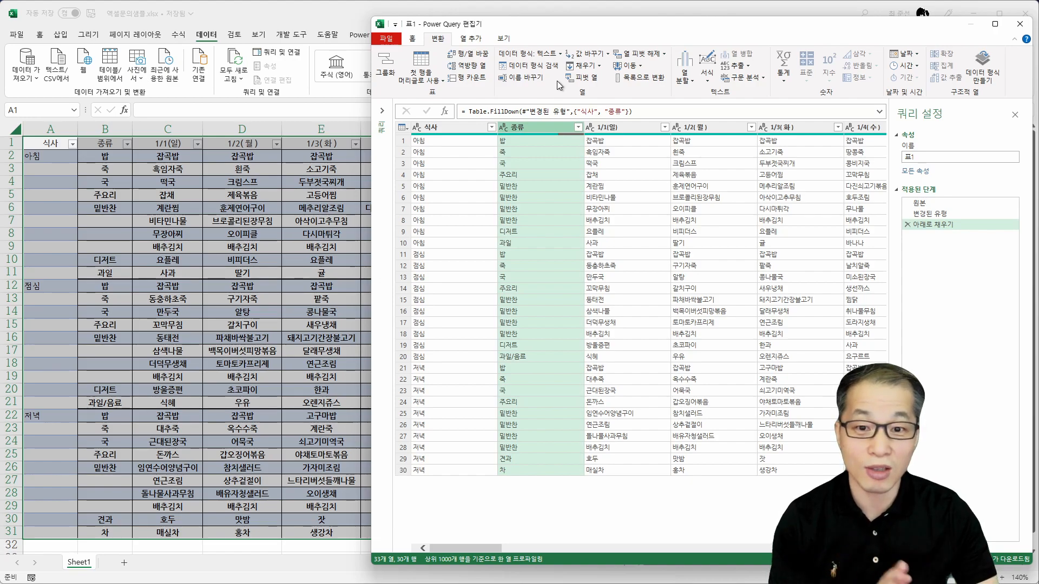
pyautogui.click(588, 54)
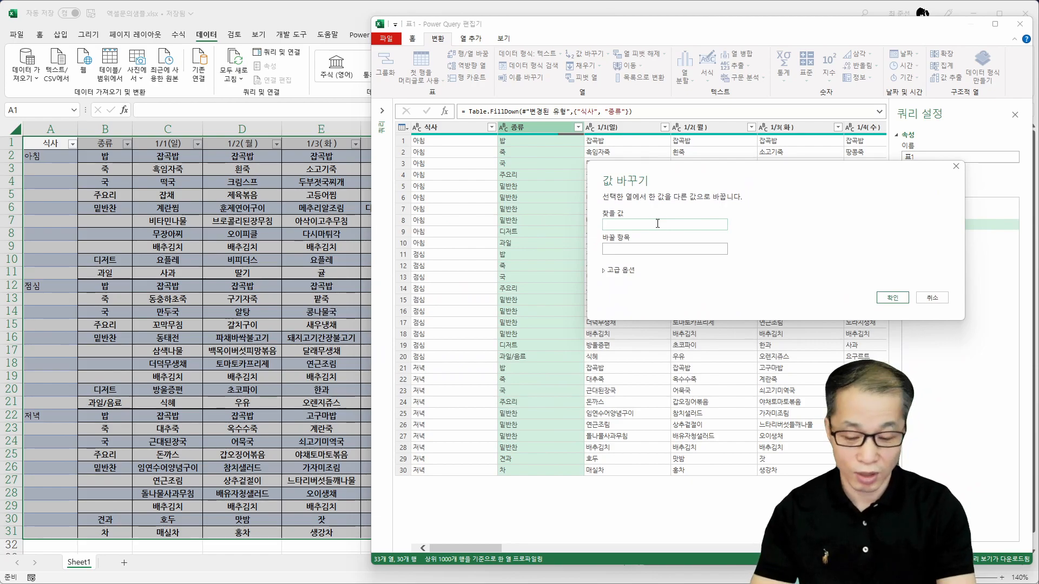
pyautogui.write('과')
pyautogui.write('일/음료')
pyautogui.write('디저트')
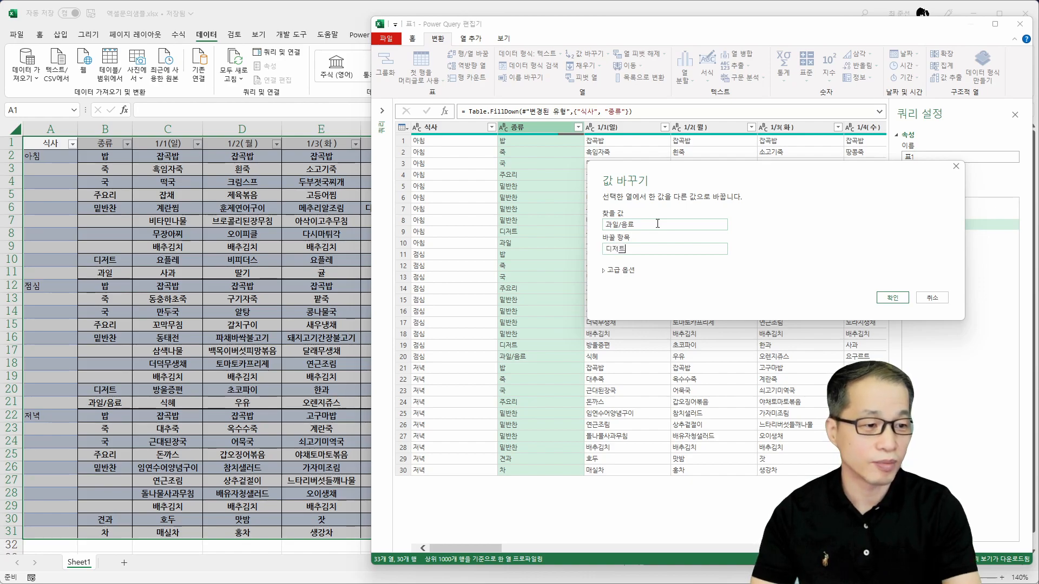
pyautogui.click(893, 298)
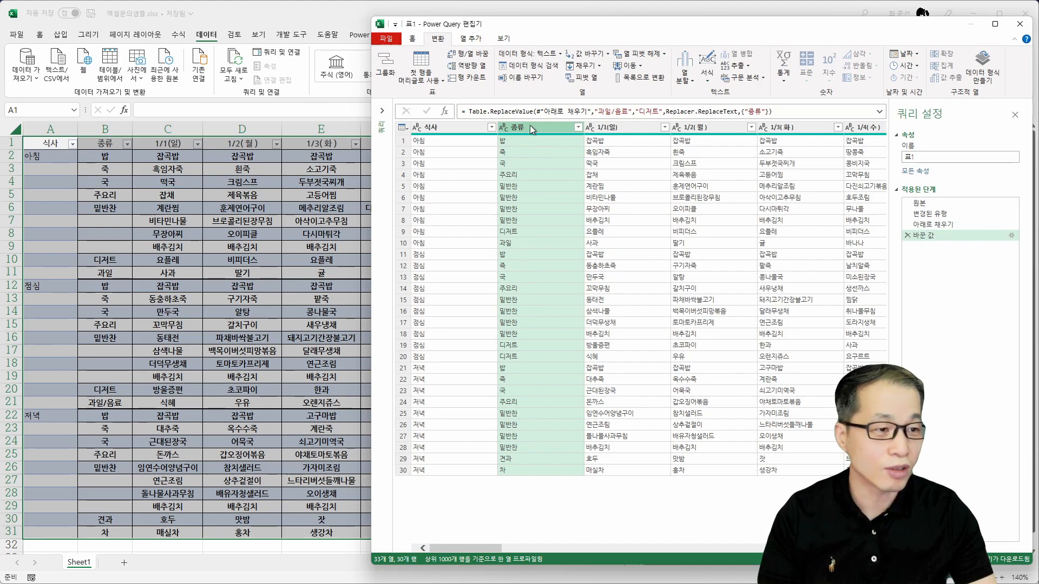
# Replace the value 과일 with 디저트 in the 종류 column.
pyautogui.click(587, 54)
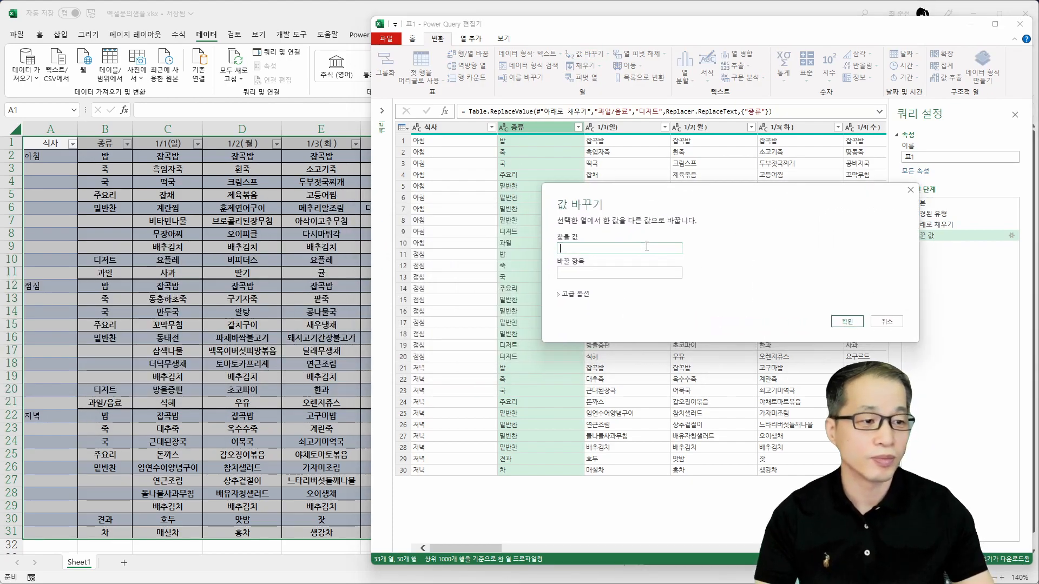
pyautogui.write('과일')
pyautogui.press('Tab')
pyautogui.write('디저트')
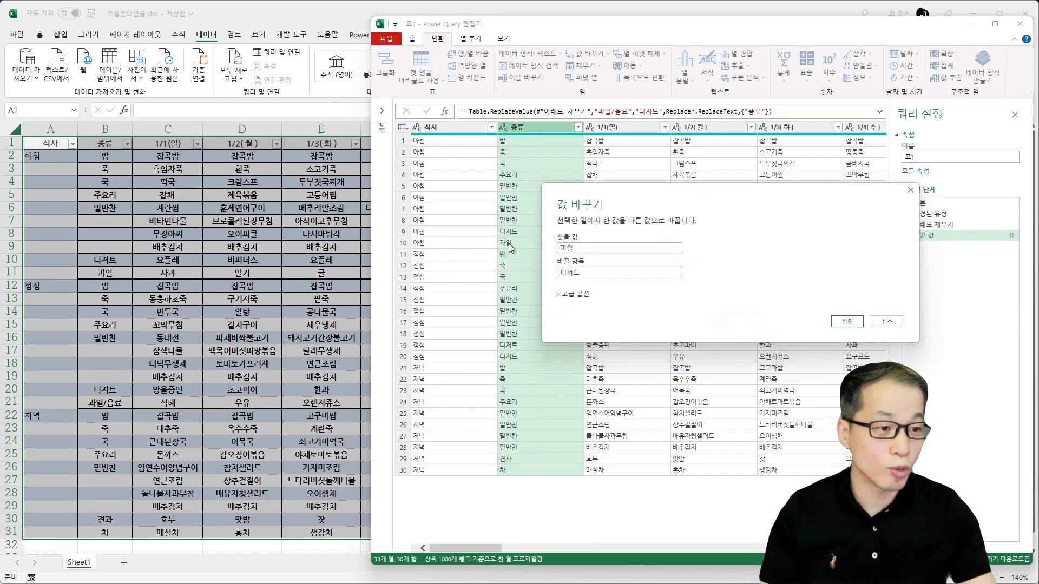
pyautogui.click(847, 322)
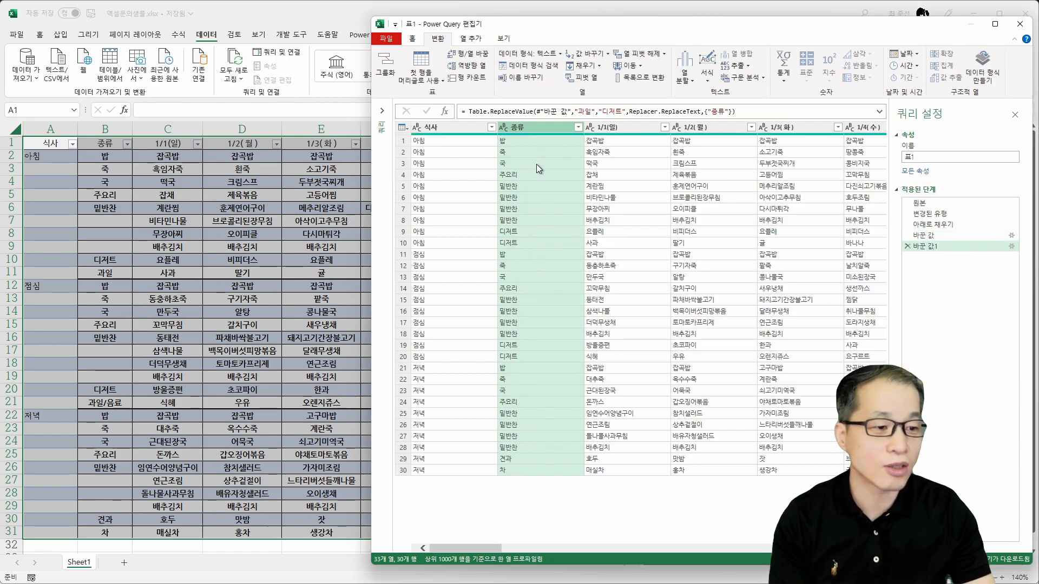
# Replace the value 견과 with 디저트 in the 종류 column.
pyautogui.click(582, 57)
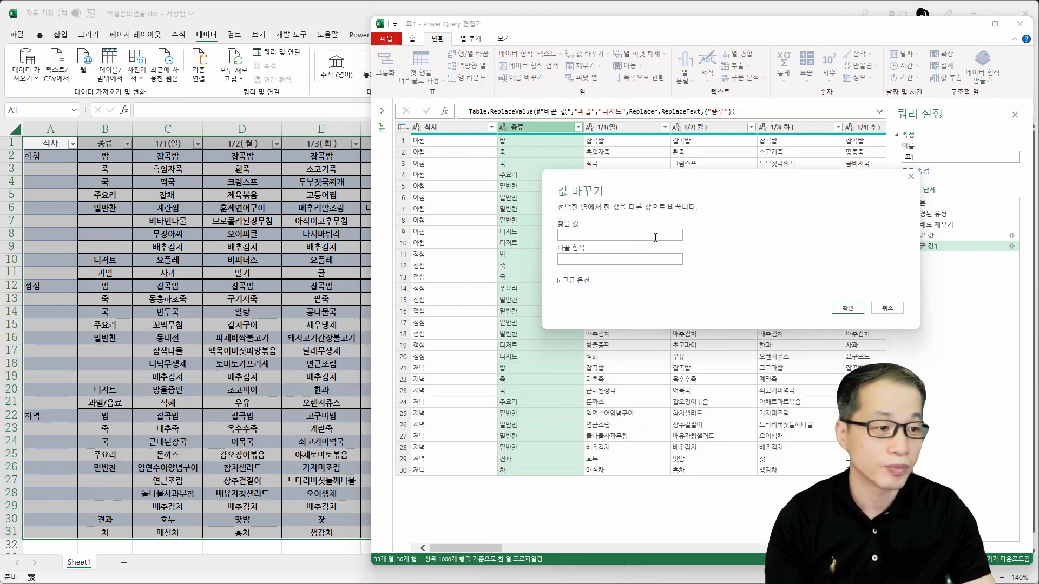
pyautogui.write('견ㄱ과')
pyautogui.press('Tab')
pyautogui.write('디저트')
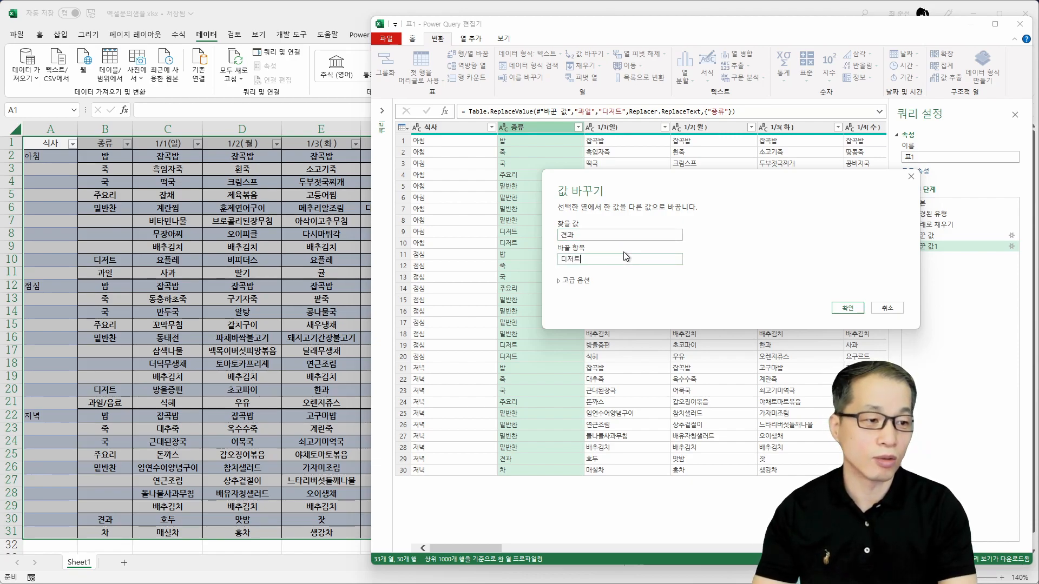
pyautogui.press('Return')
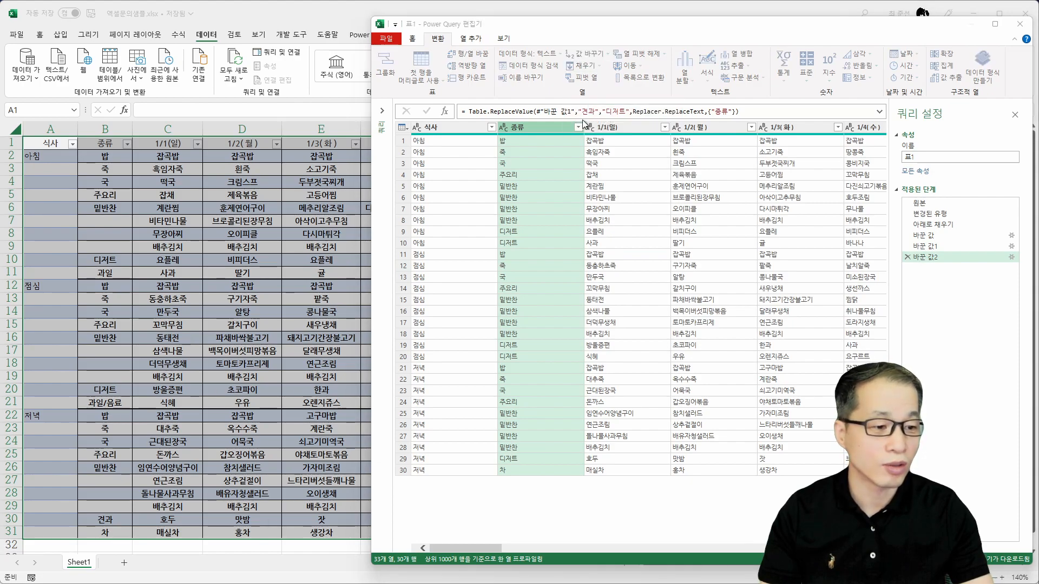
# Replace the value 차 with 디저트 in the 종류 column.
pyautogui.moveTo(488, 282); pyautogui.dragTo(877, 177)
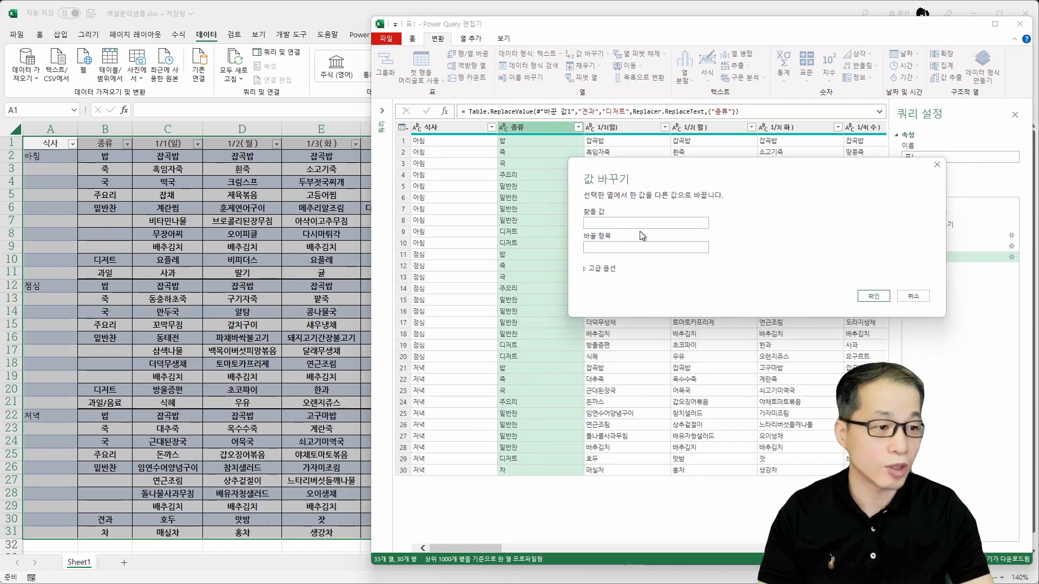
pyautogui.write('저')
pyautogui.press('Tab')
pyautogui.write('디저트')
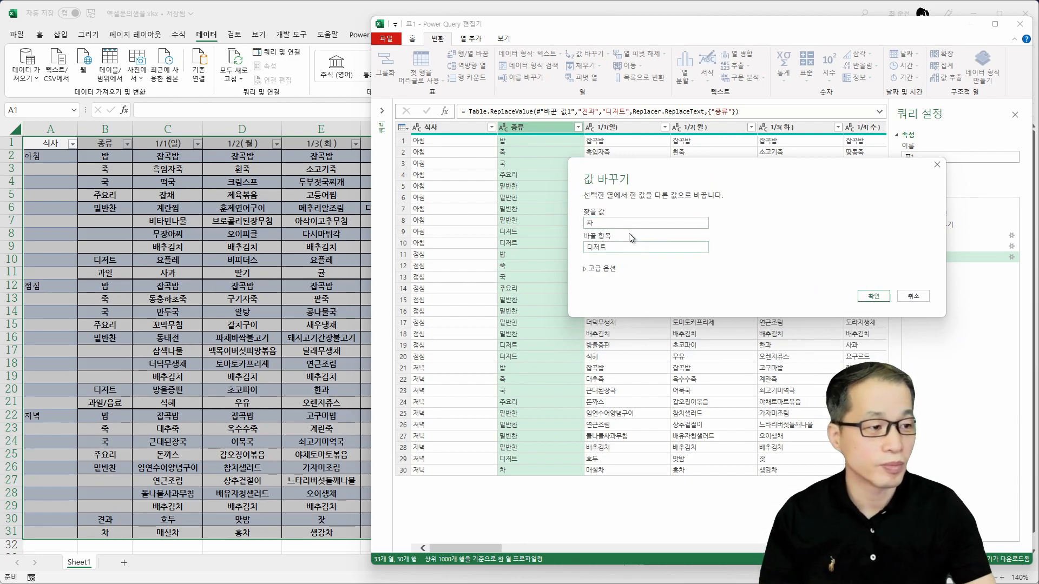
pyautogui.click(873, 296)
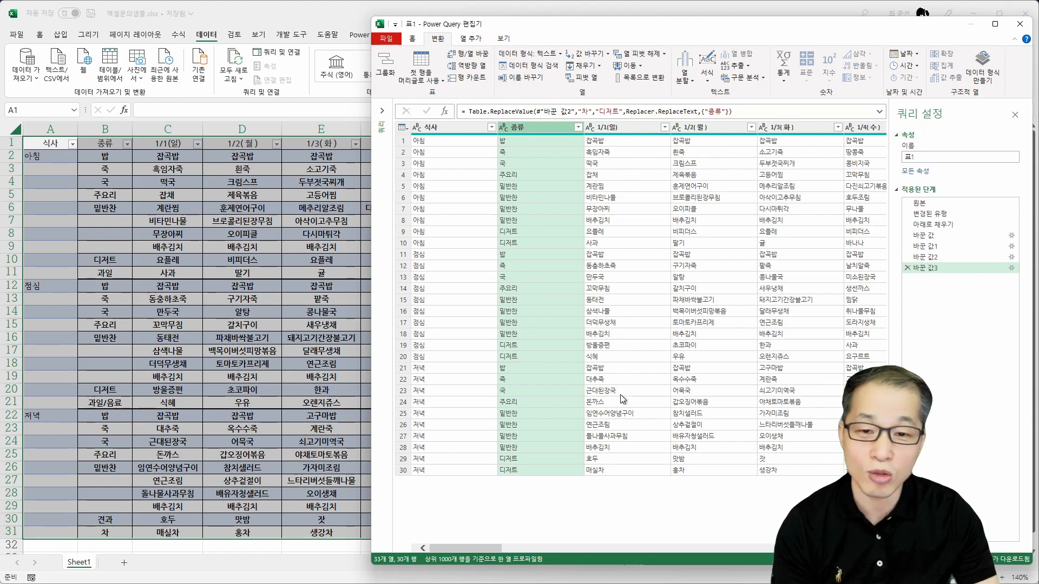
# Unpivot all columns other than 식사 and 종류.
pyautogui.click(459, 131)
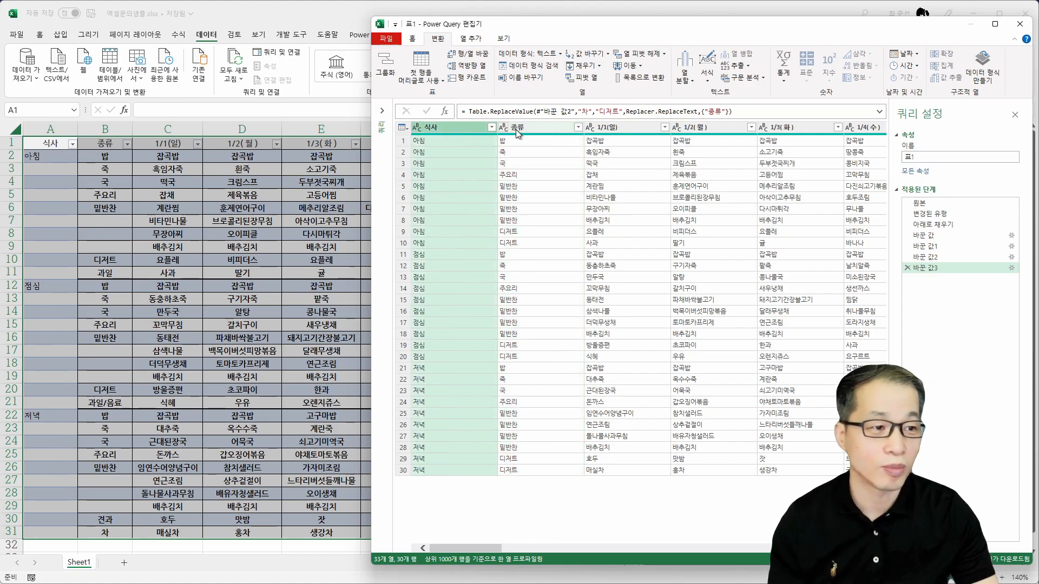
pyautogui.keyDown('ctrl'); pyautogui.click(562, 125); pyautogui.keyUp('ctrl')
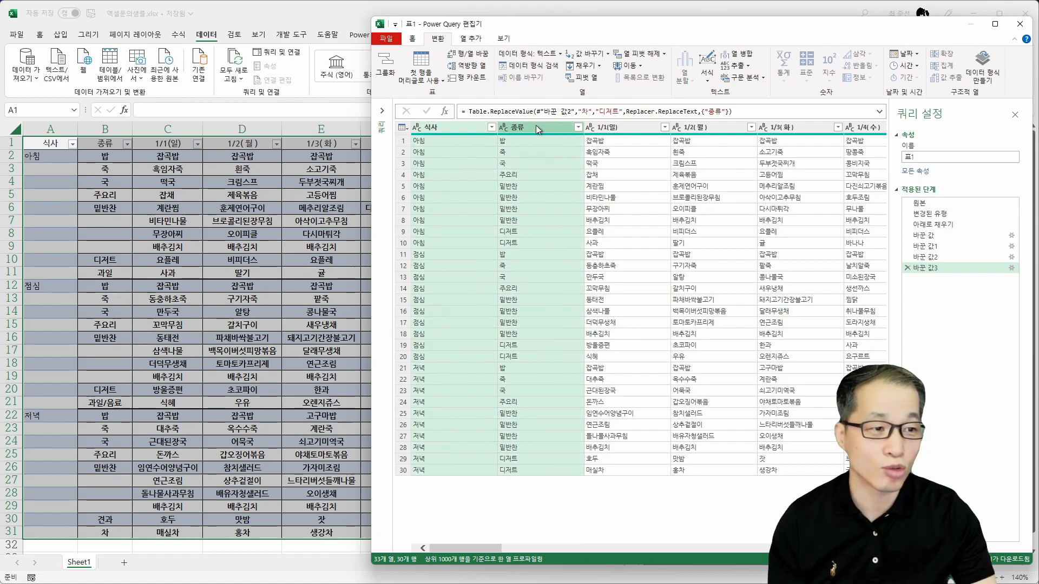
pyautogui.rightClick(550, 128)
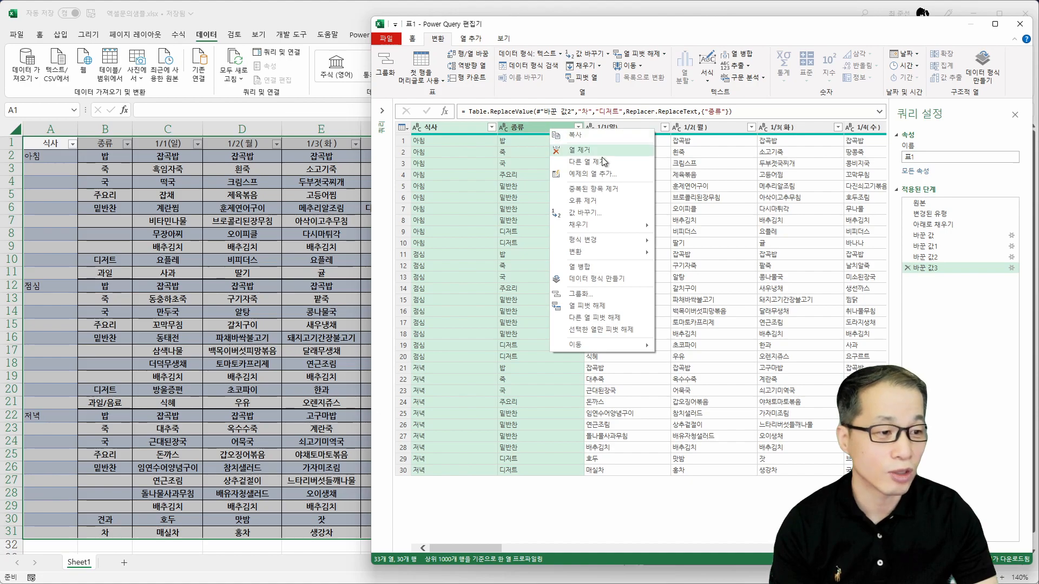
pyautogui.click(615, 320)
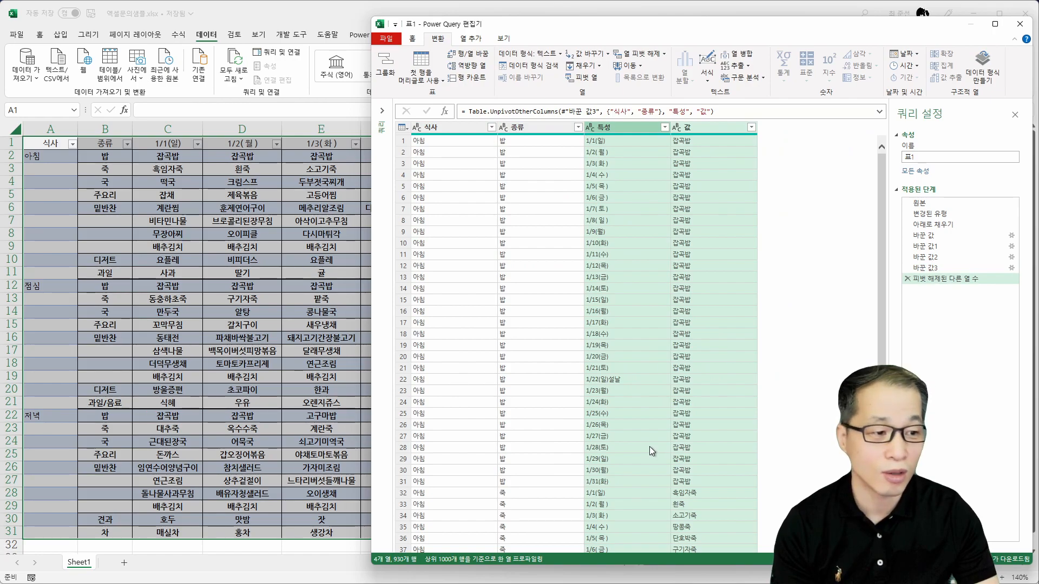
# Rename the 특성 column to 날짜 and the 값 column to 메뉴.
pyautogui.doubleClick(607, 129)
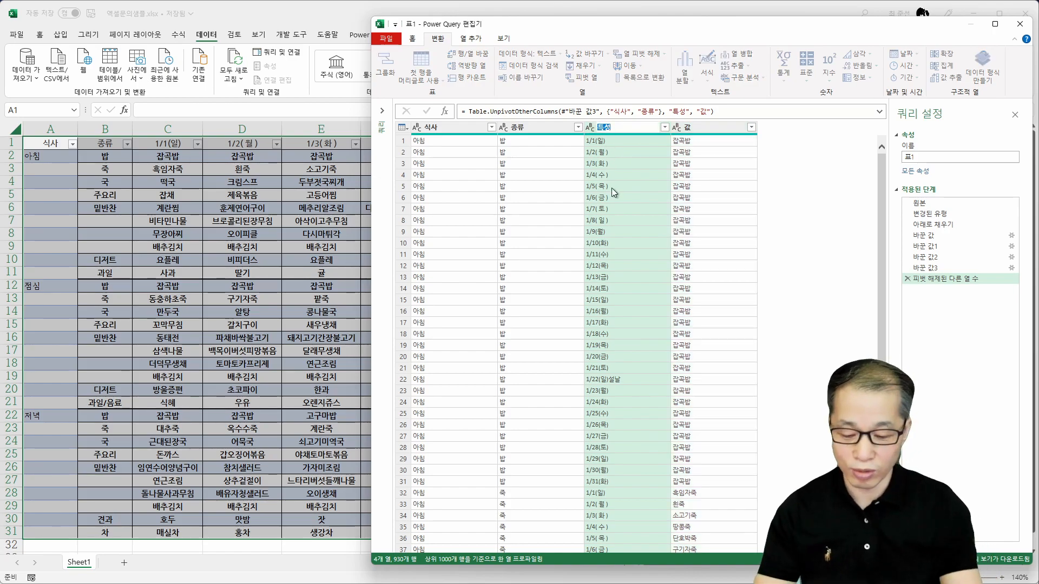
pyautogui.write('날짜')
pyautogui.press('Return')
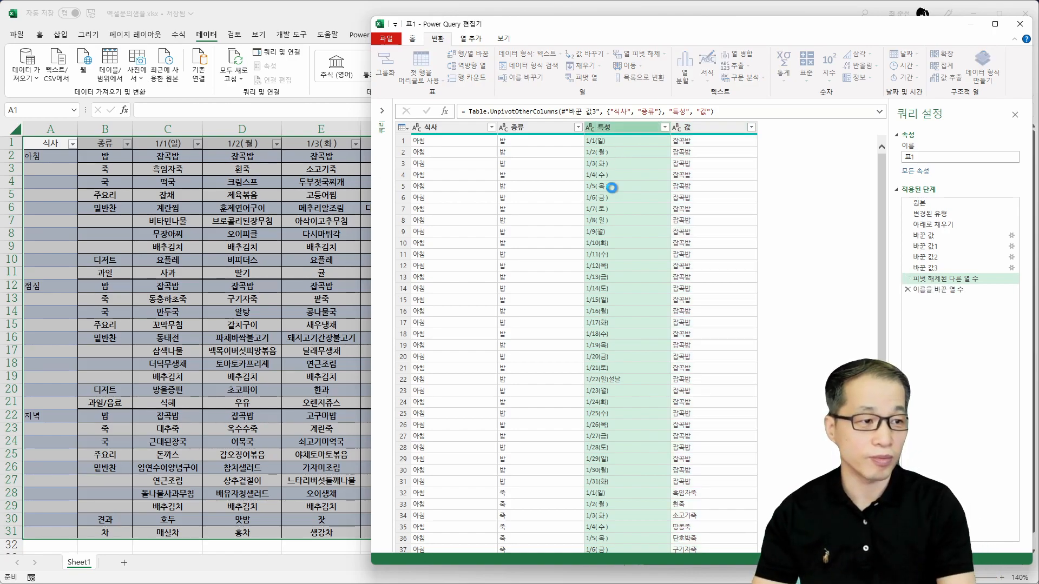
pyautogui.doubleClick(696, 129)
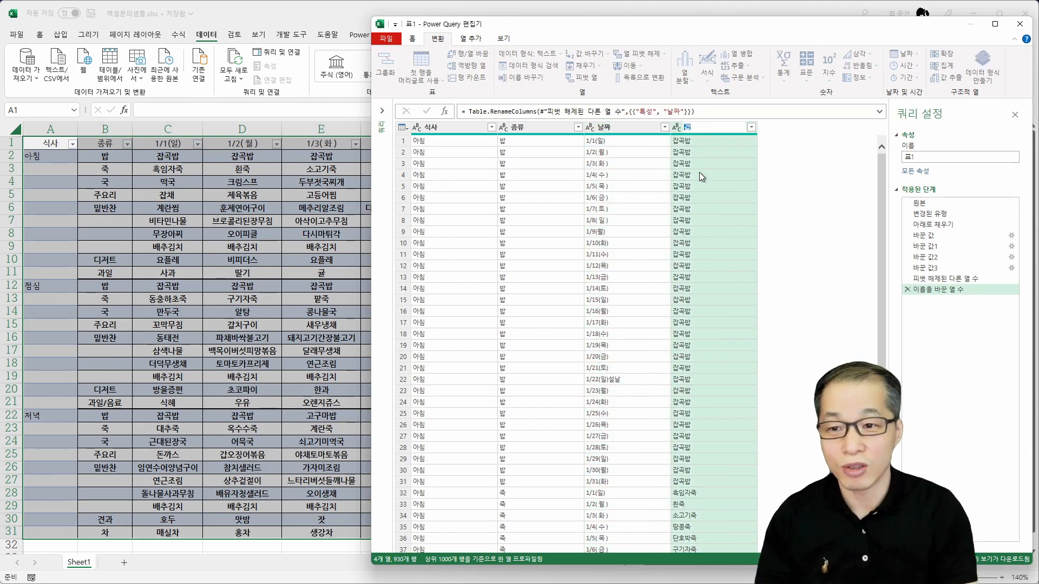
pyautogui.write('메뉴')
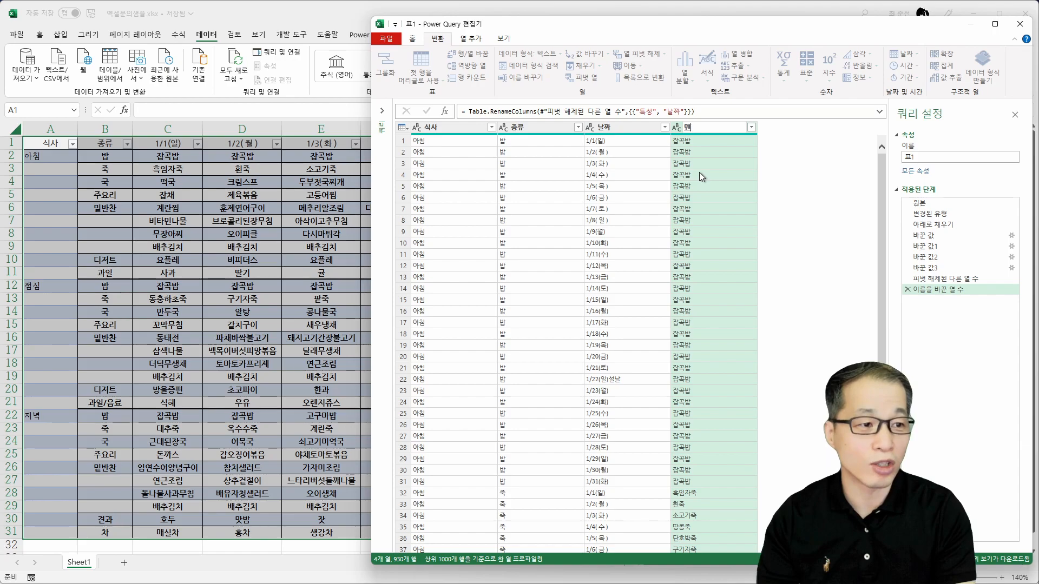
pyautogui.press('Return')
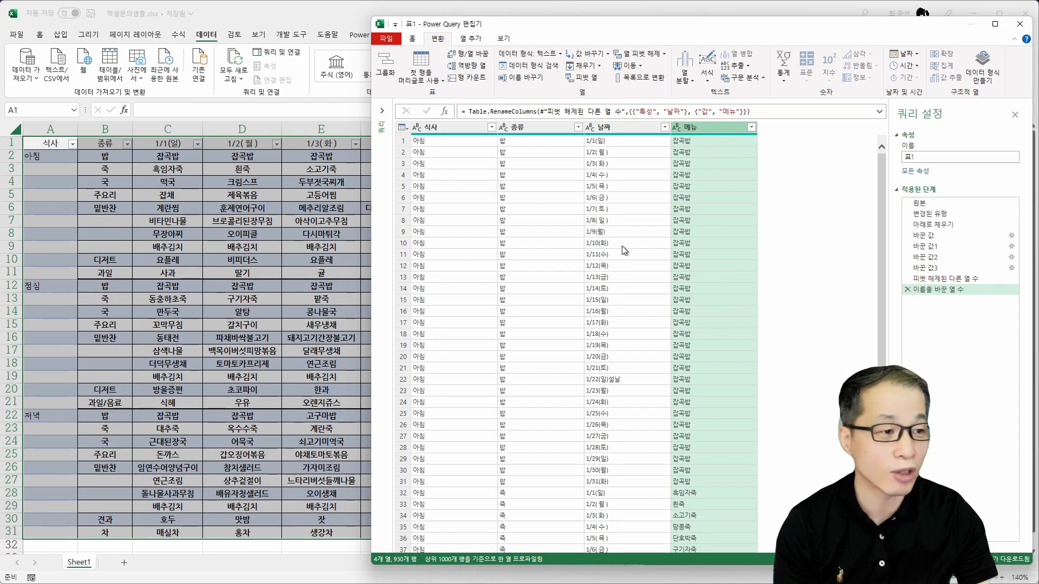
# Split the 날짜 column by delimiter at the opening parenthesis, separating the date from the weekday.
pyautogui.click(622, 128)
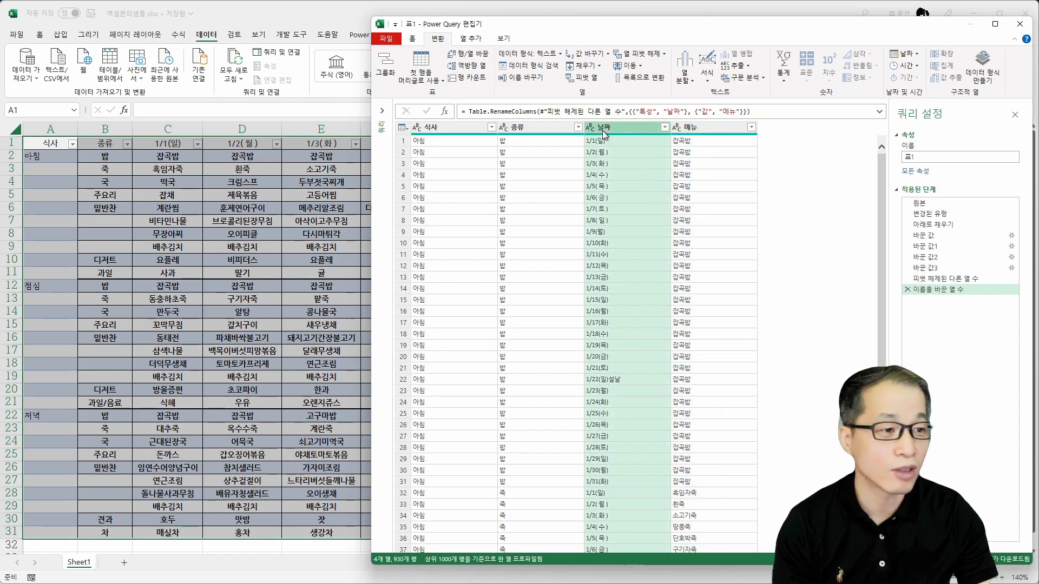
pyautogui.click(686, 74)
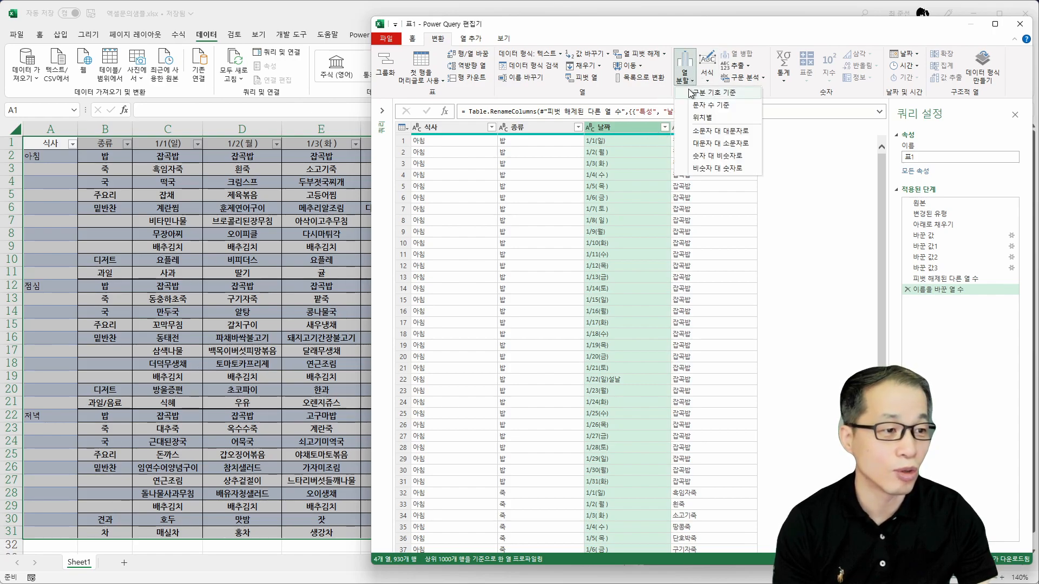
pyautogui.click(698, 92)
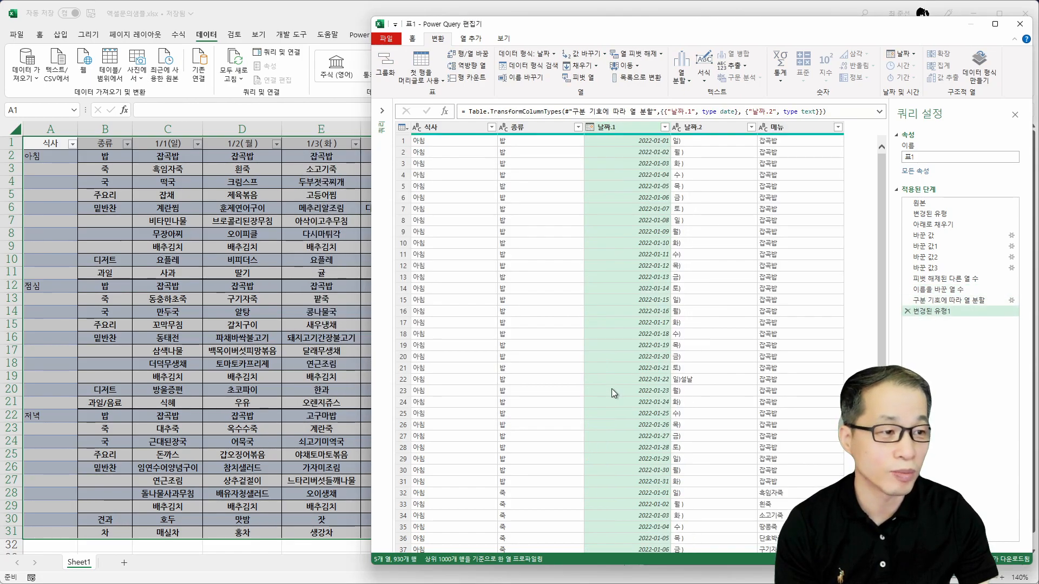
# Trim leading and trailing spaces from the 날짜.2 column and check its values further down the table.
pyautogui.click(701, 129)
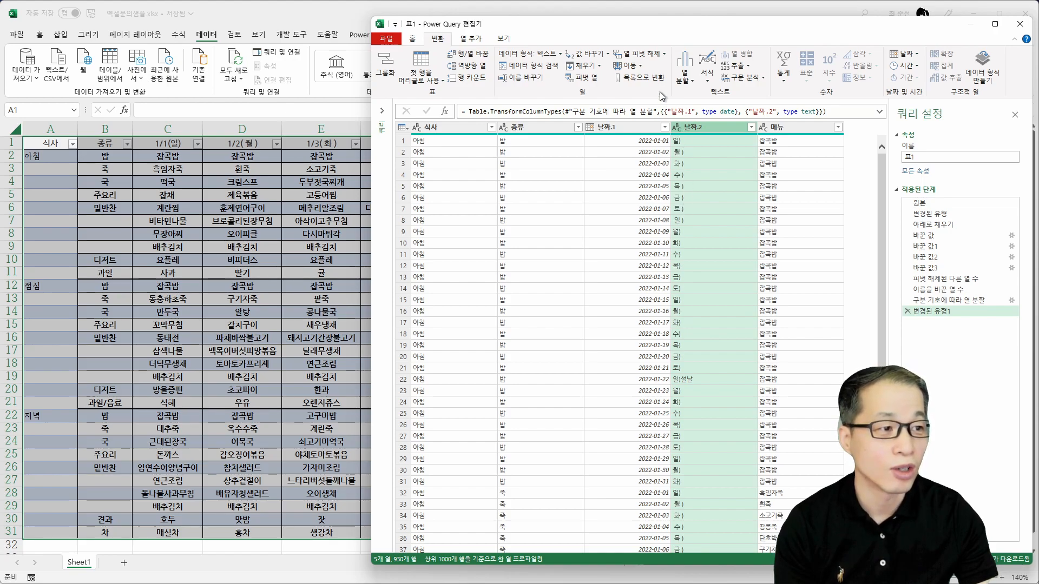
pyautogui.click(705, 82)
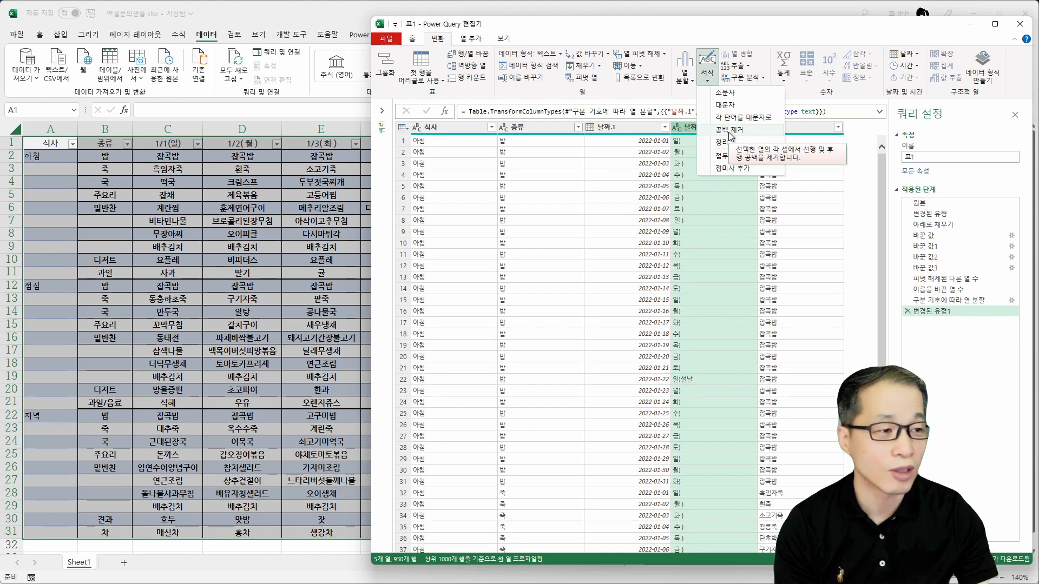
pyautogui.click(729, 130)
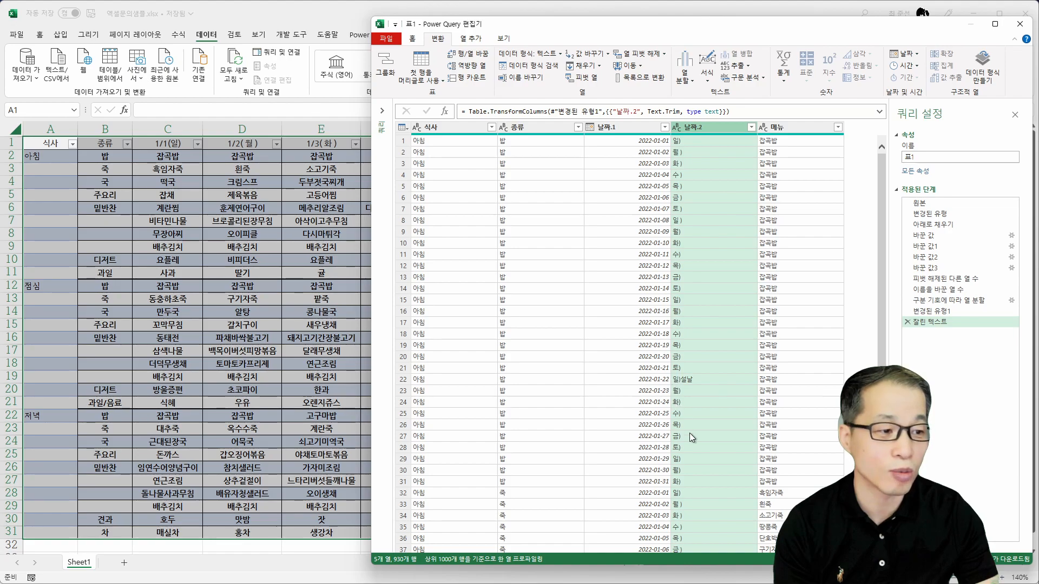
pyautogui.scroll(-10, 689, 433)
pyautogui.scroll(-11, 689, 431)
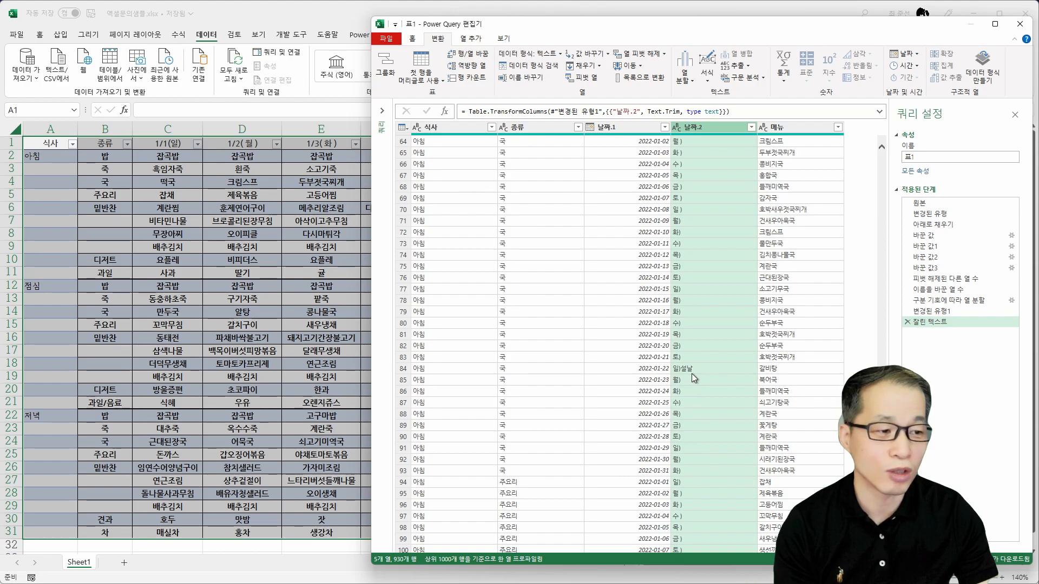
pyautogui.scroll(7, 696, 371)
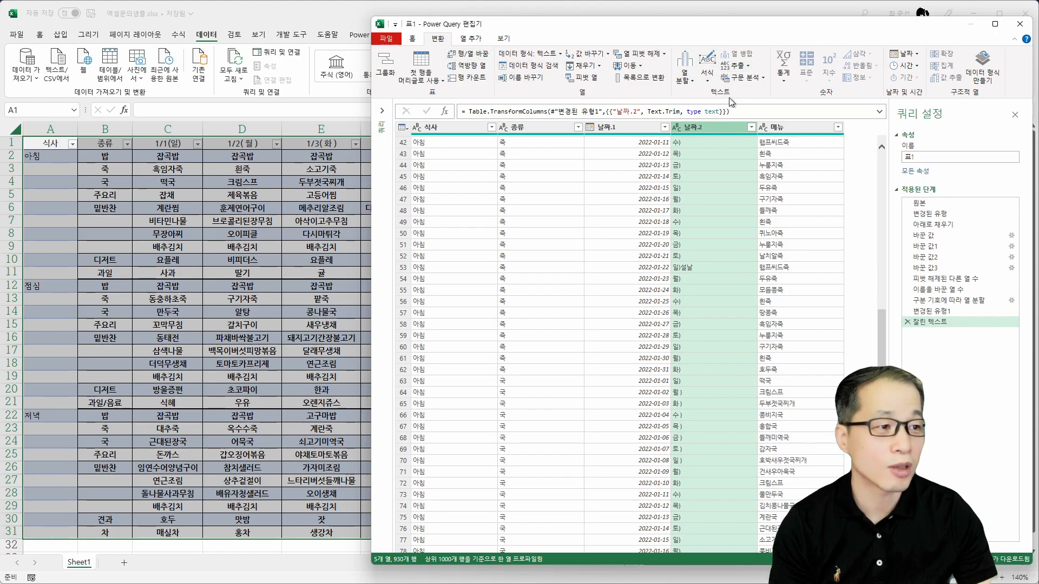
# Extract the first characters of the 날짜.2 column with a count of 0.
pyautogui.click(735, 66)
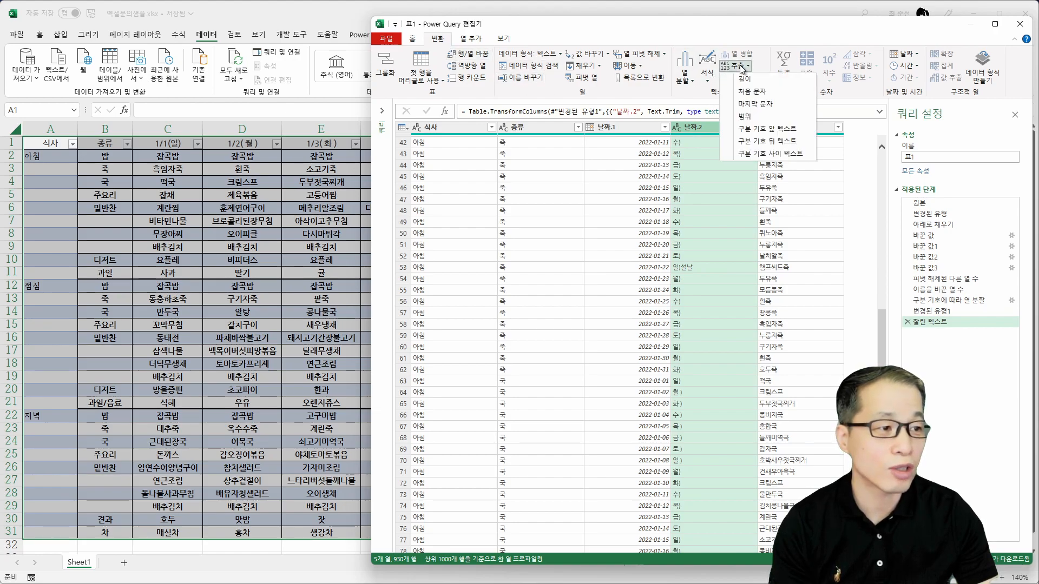
pyautogui.click(744, 92)
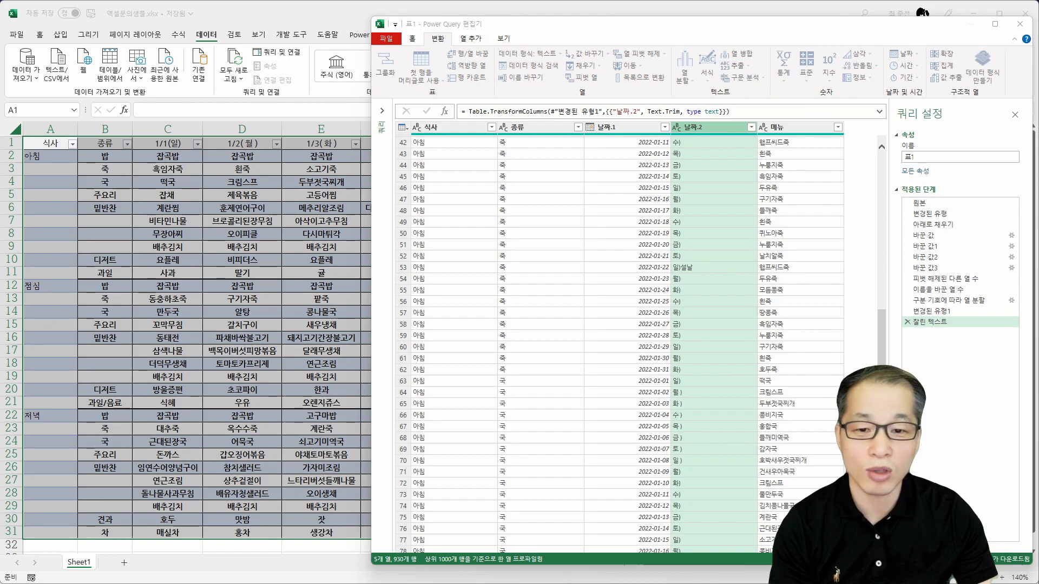
pyautogui.moveTo(337, 286); pyautogui.dragTo(732, 322)
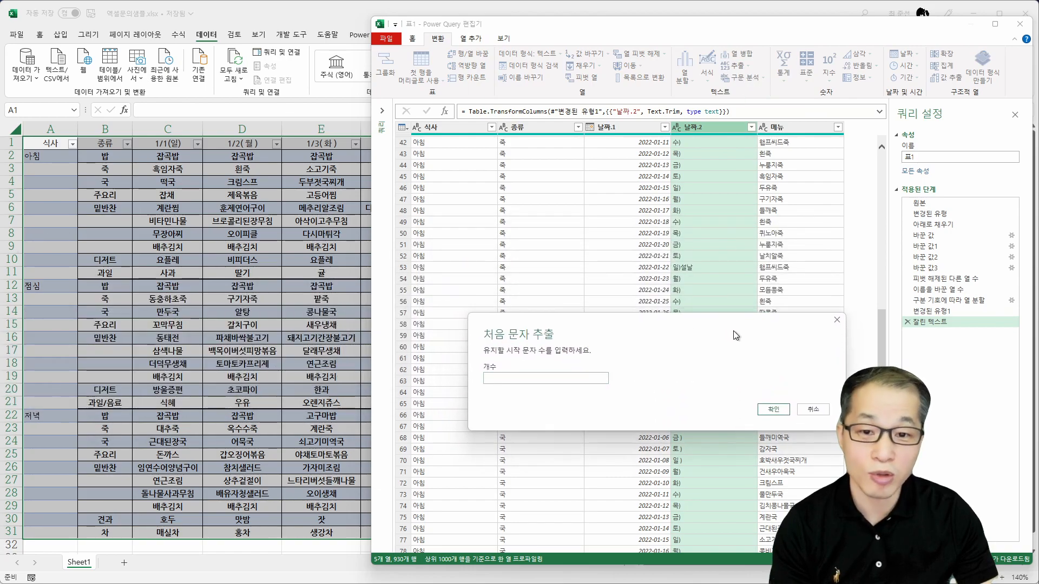
pyautogui.write('0')
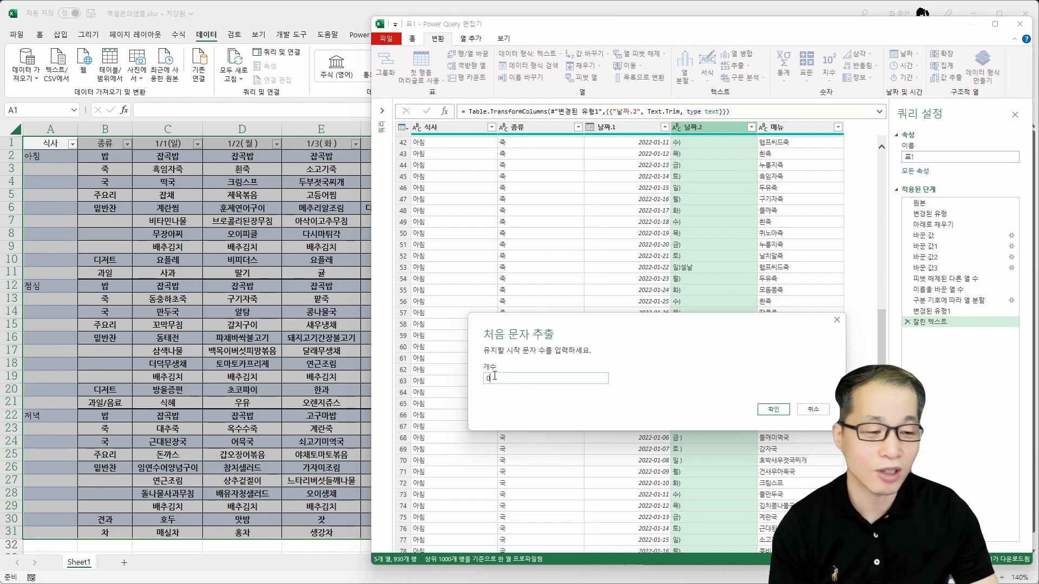
pyautogui.click(772, 410)
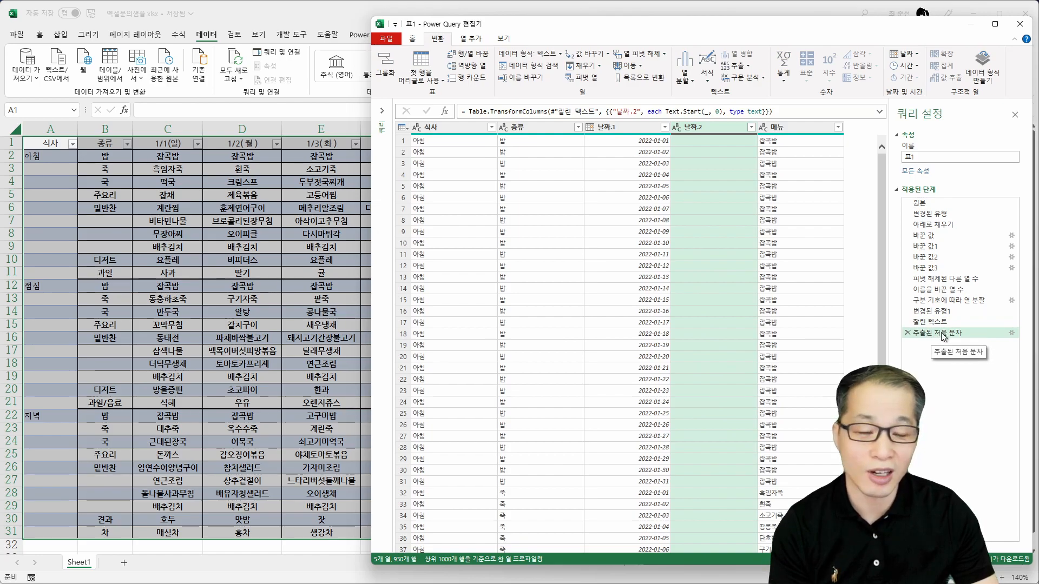
# Set the count of the 추출된 처음 문자 step to 1 and check the 날짜.2 values down the table.
pyautogui.click(1011, 334)
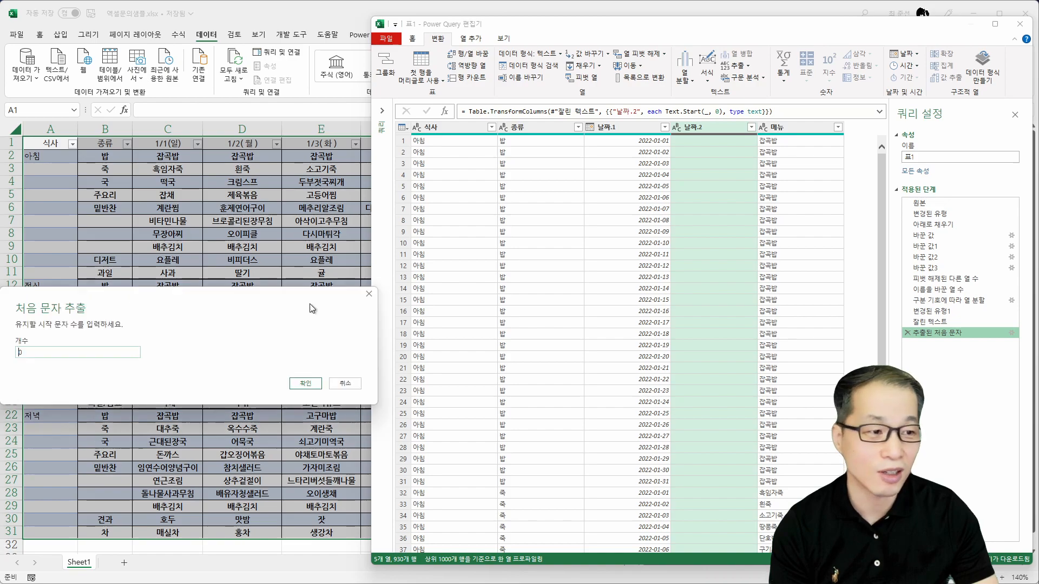
pyautogui.write('1')
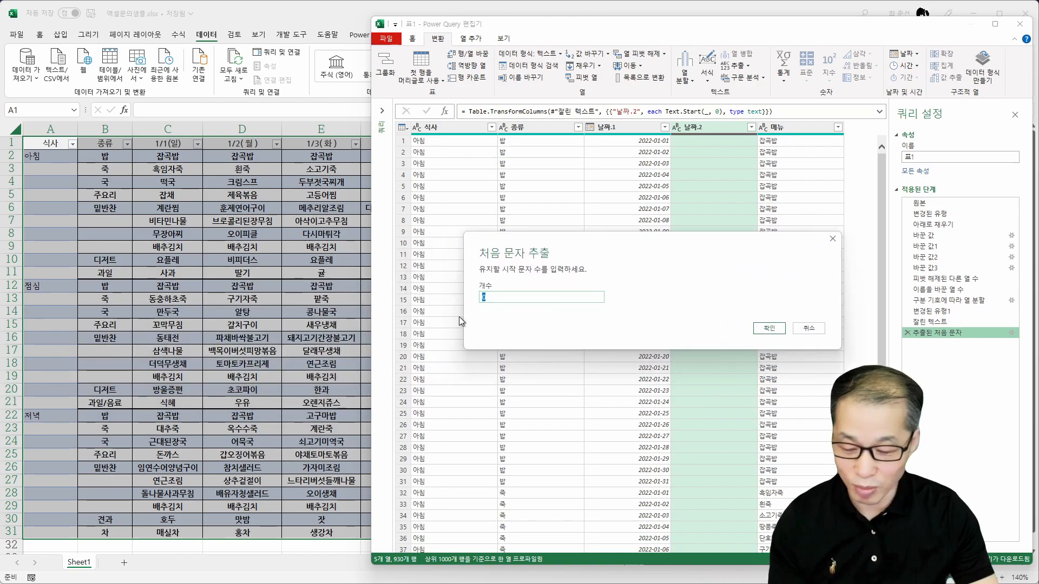
pyautogui.click(764, 328)
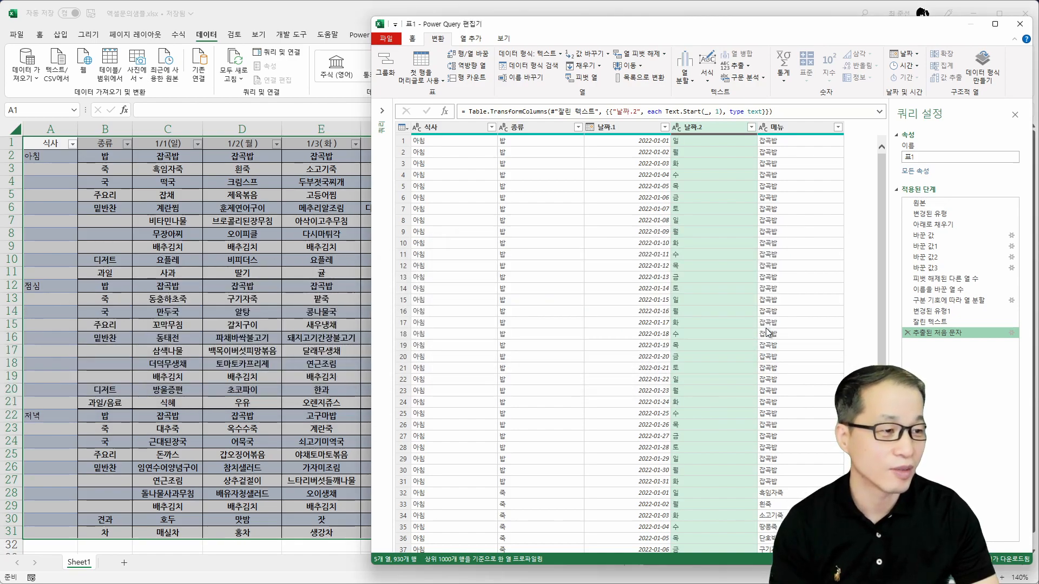
pyautogui.scroll(-2, 713, 431)
pyautogui.scroll(-20, 713, 431)
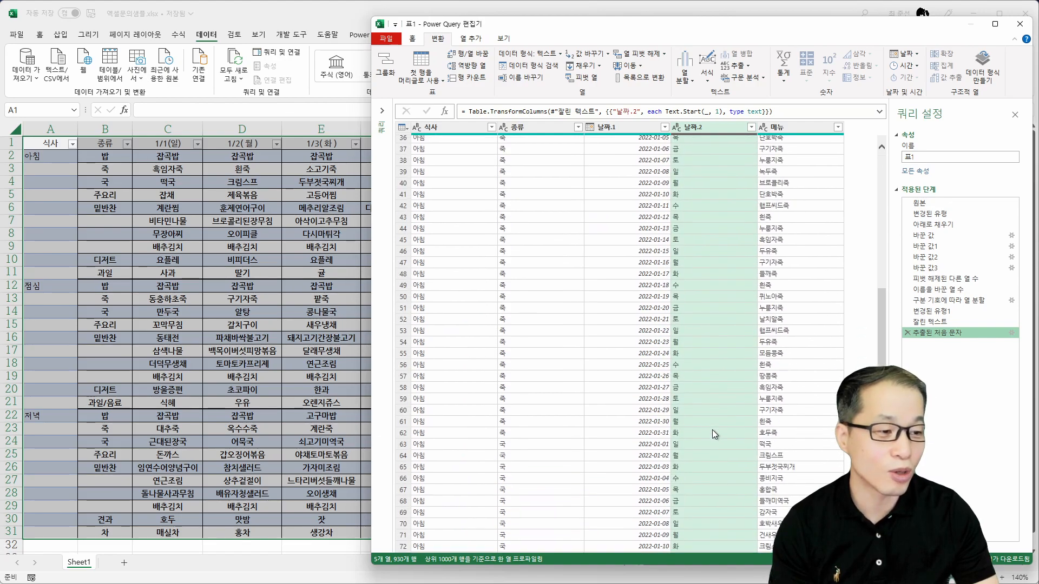
pyautogui.scroll(-13, 712, 430)
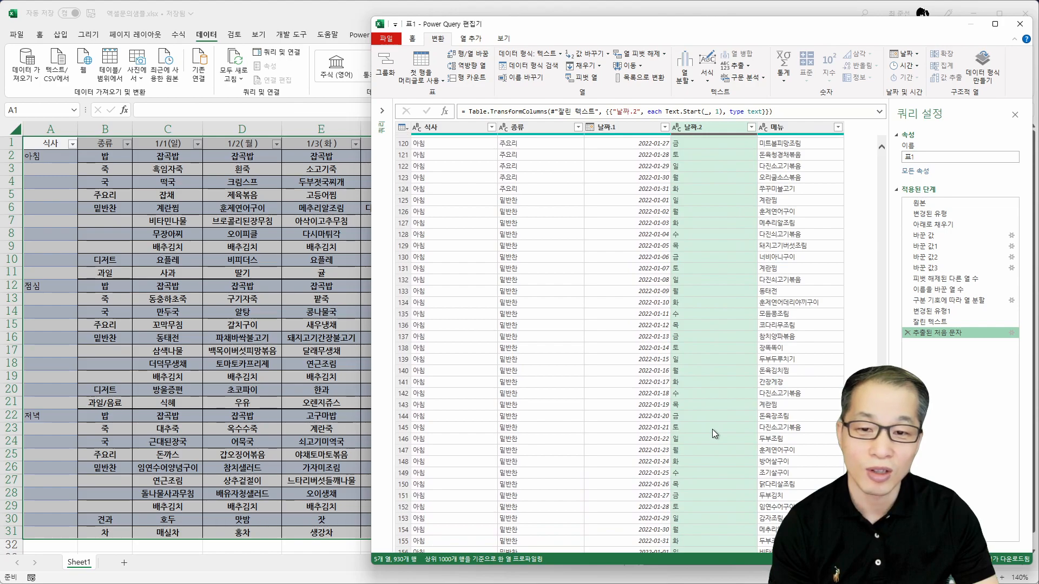
# Rename the 날짜.2 column to 요일 and the 날짜.1 column to 날짜.
pyautogui.doubleClick(703, 126)
pyautogui.write('요일')
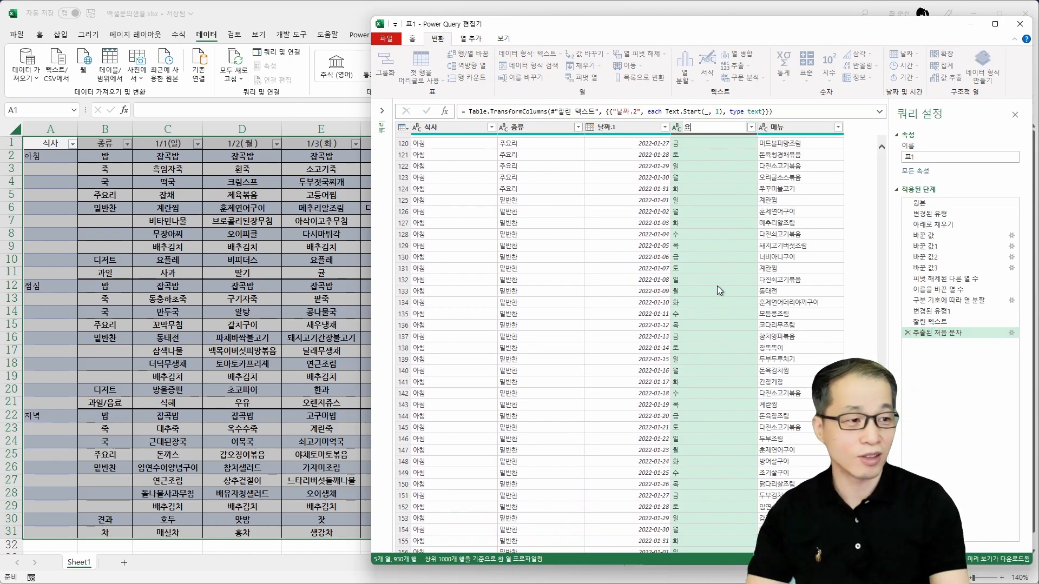
pyautogui.press('Return')
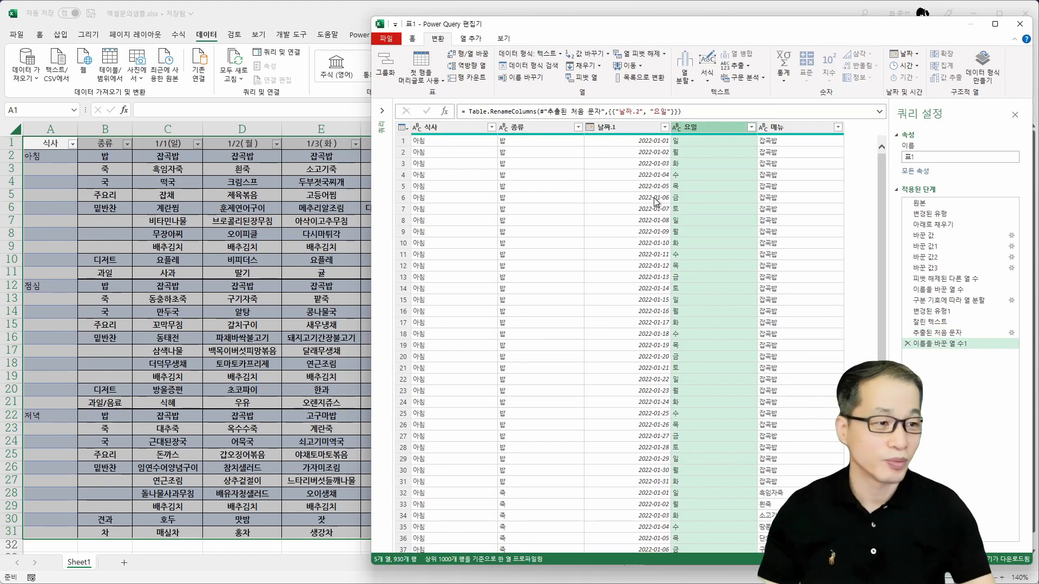
pyautogui.doubleClick(618, 129)
pyautogui.write('날짜')
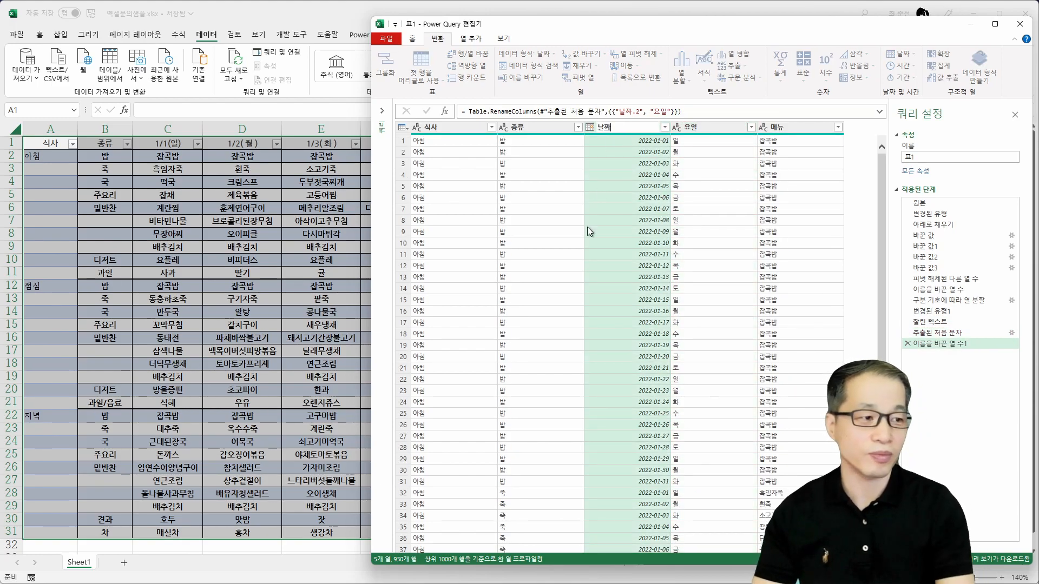
pyautogui.press('Return')
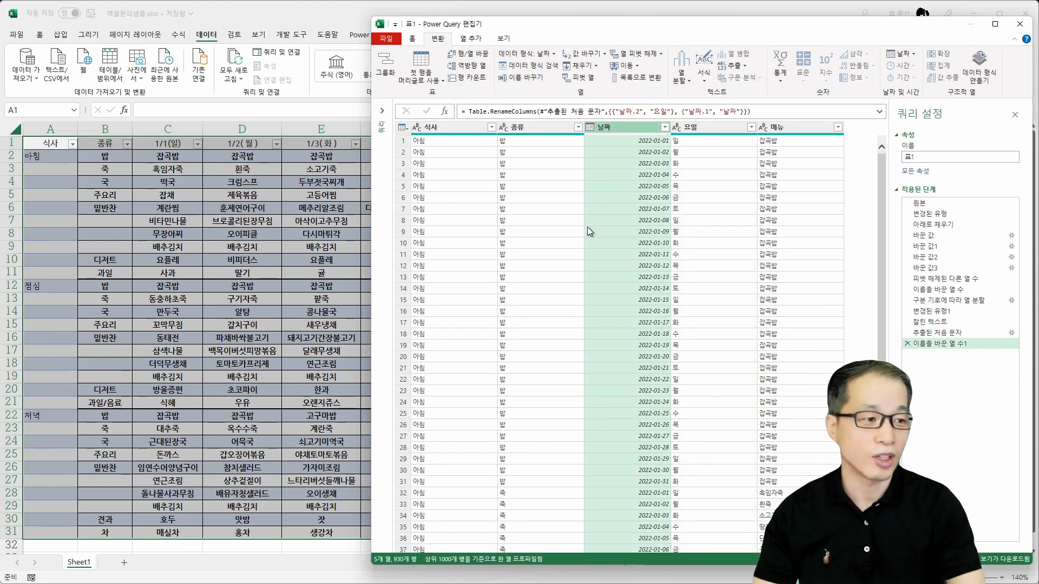
# Split the 메뉴 column into 2 columns at each / delimiter and check the split menu values.
pyautogui.click(777, 128)
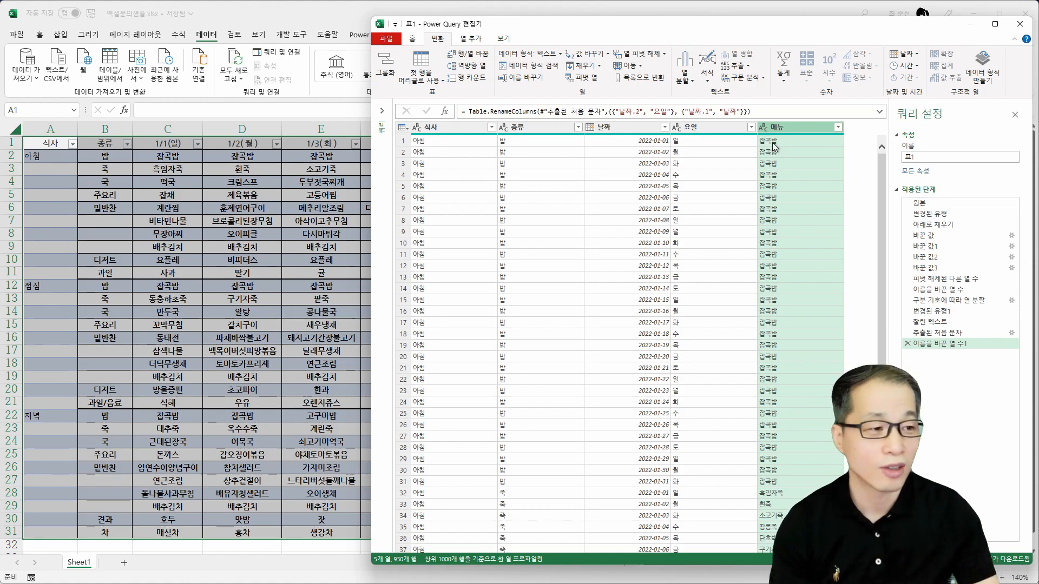
pyautogui.click(684, 75)
pyautogui.click(696, 93)
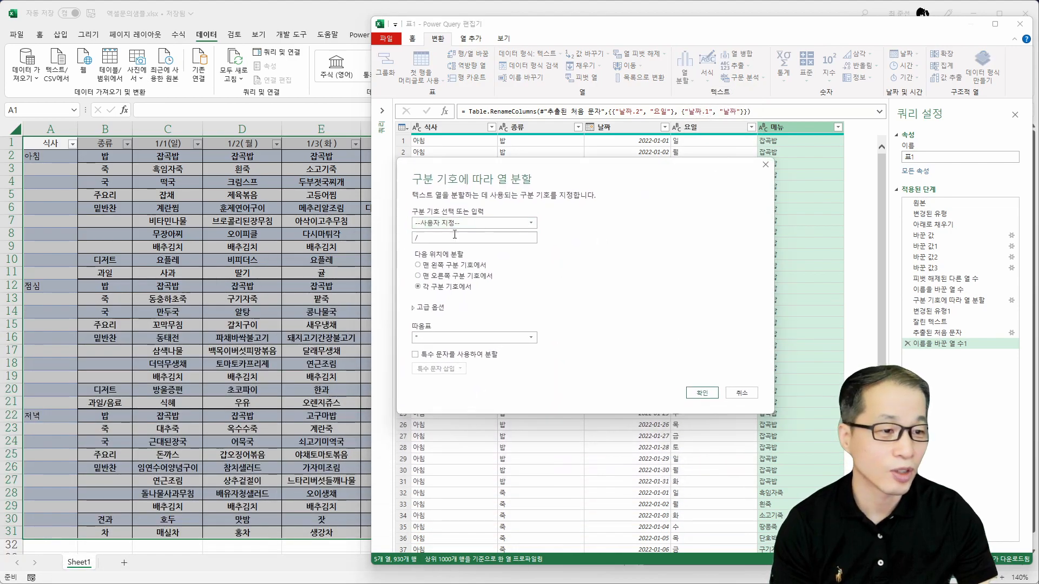
pyautogui.click(429, 307)
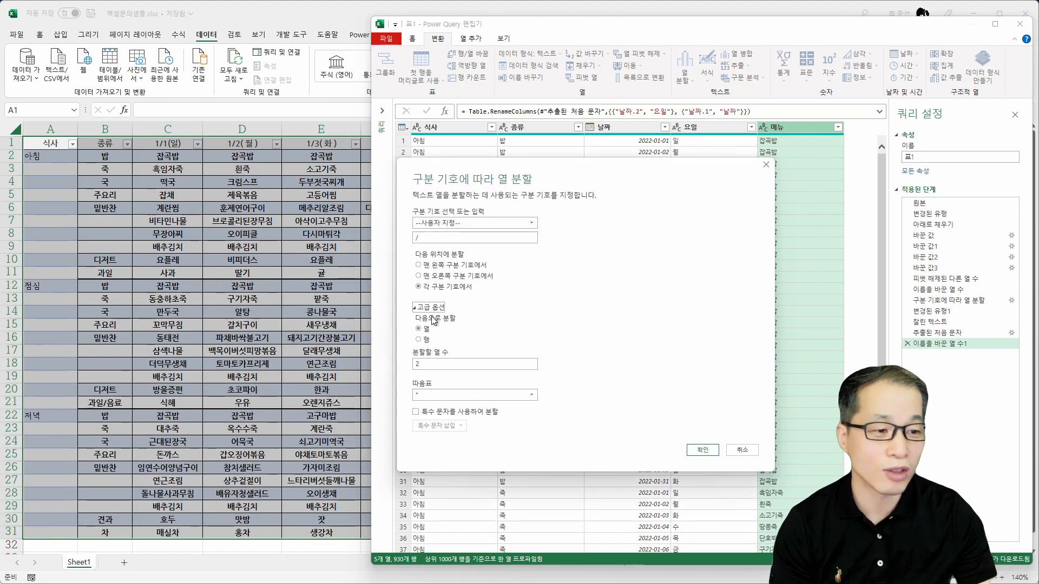
pyautogui.click(425, 339)
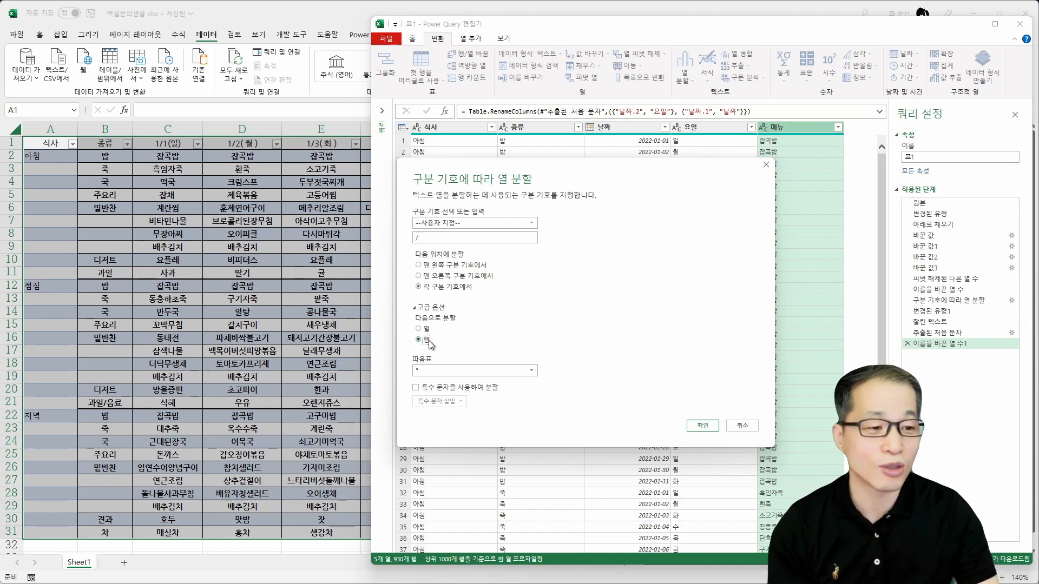
pyautogui.click(427, 330)
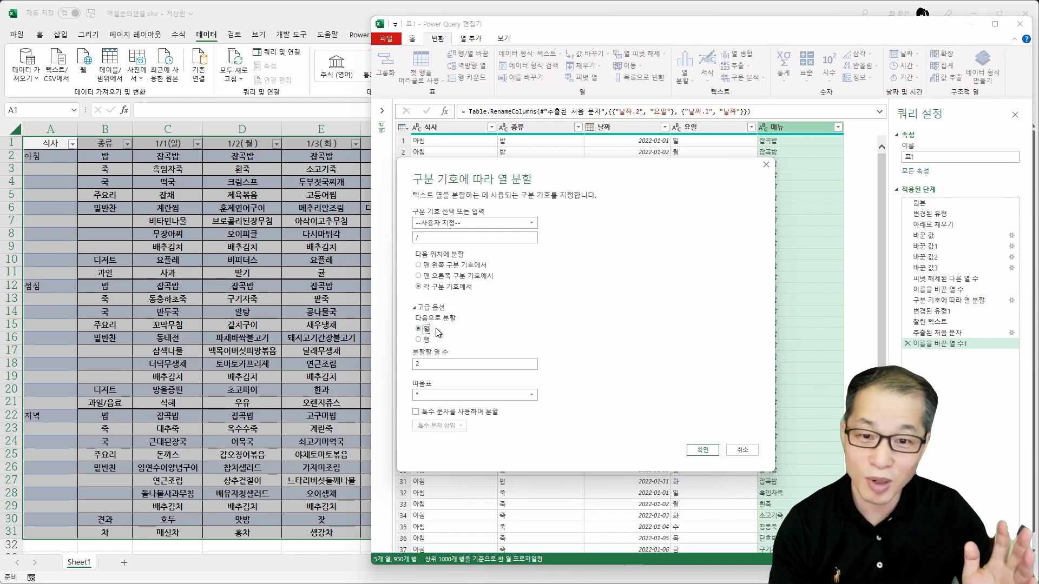
pyautogui.click(701, 450)
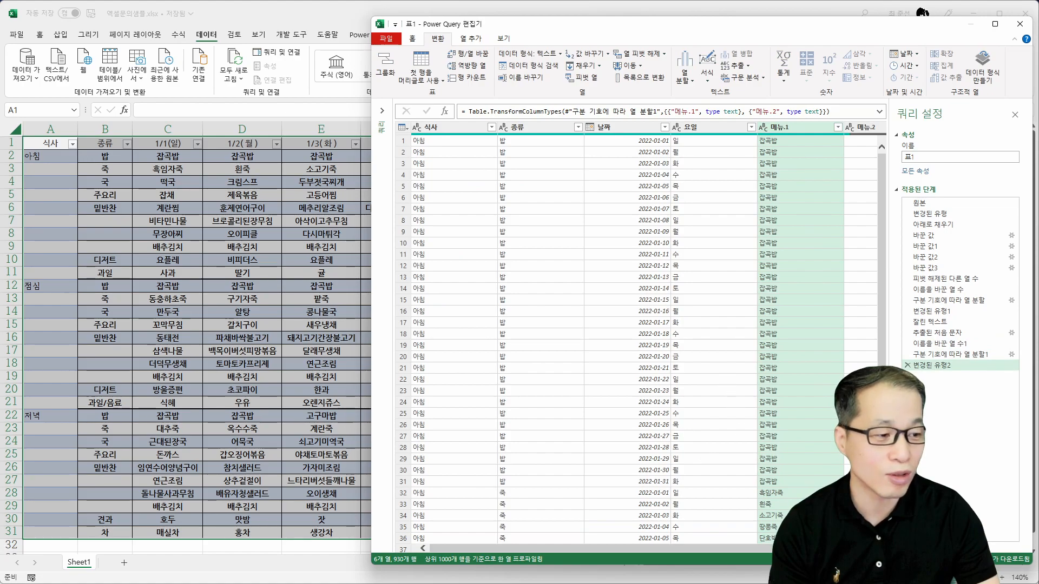
pyautogui.moveTo(798, 548); pyautogui.dragTo(845, 548)
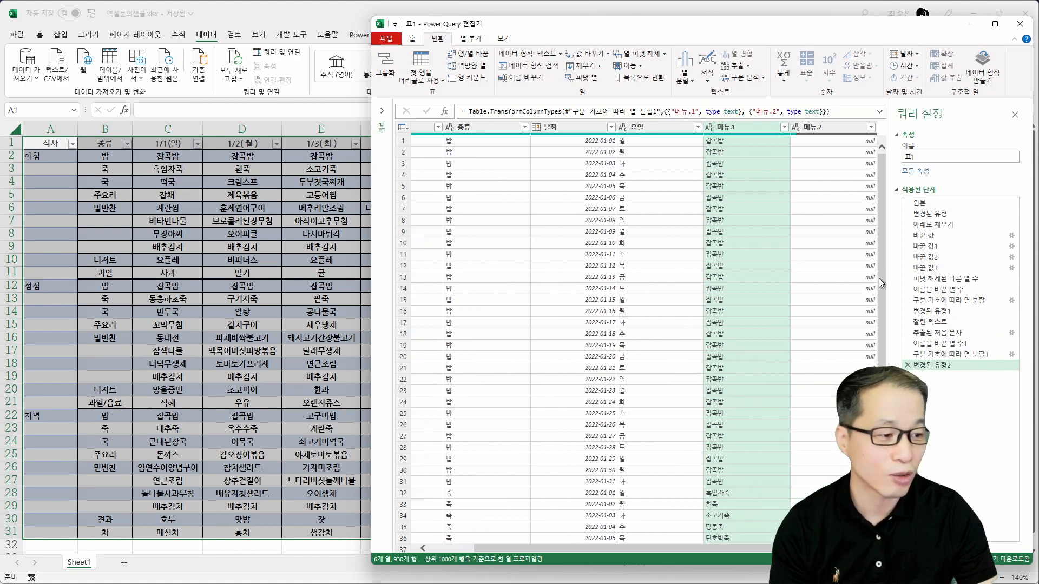
pyautogui.scroll(-20, 880, 282)
pyautogui.scroll(-2, 643, 339)
pyautogui.scroll(2, 644, 339)
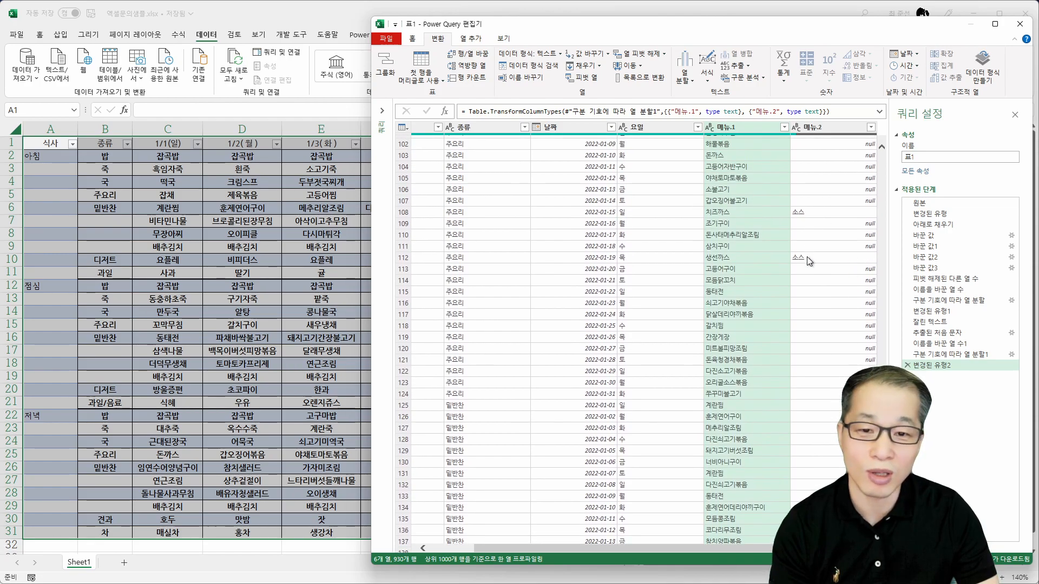
# Remove the 메뉴.2 column from the query.
pyautogui.click(823, 127)
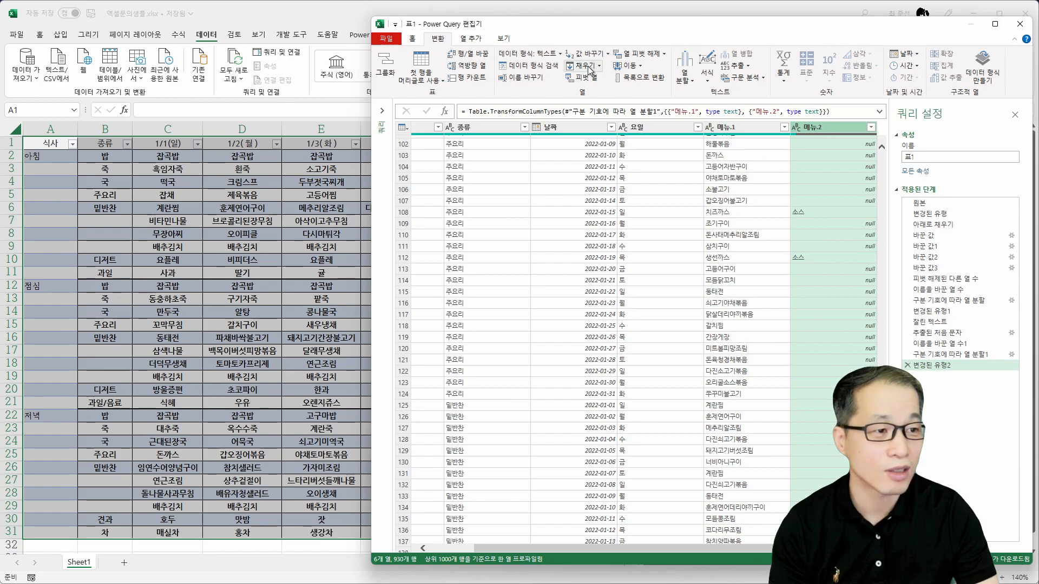
pyautogui.click(414, 40)
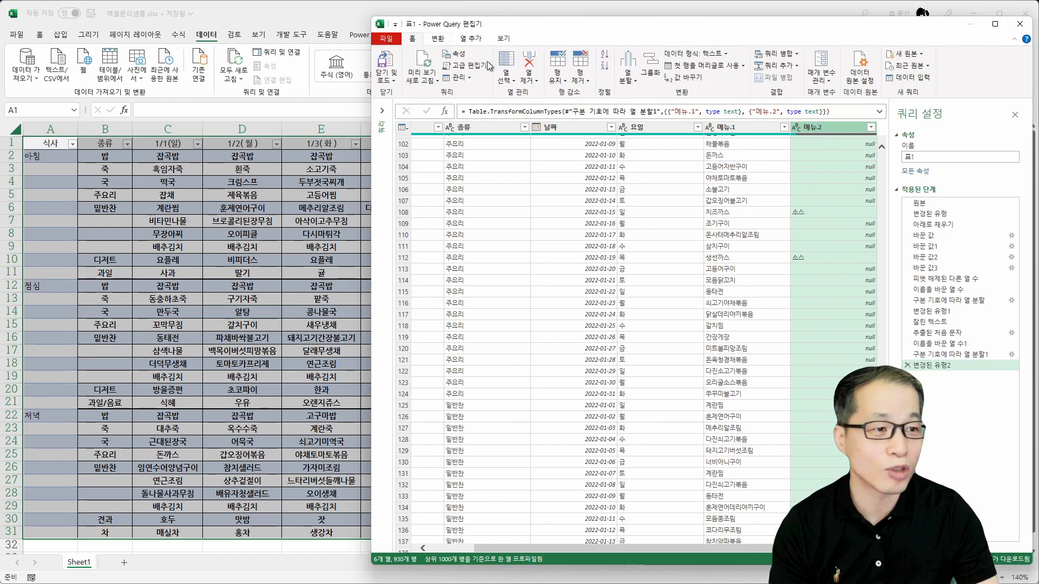
pyautogui.click(530, 63)
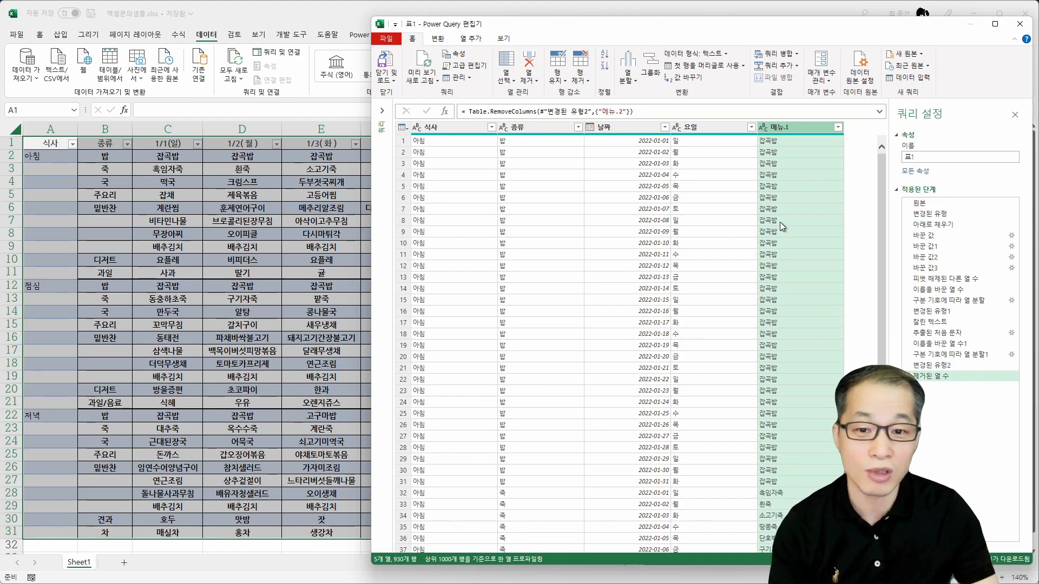
# Split the 메뉴.1 column at each occurrence of the custom delimiter &.
pyautogui.click(626, 75)
pyautogui.click(651, 92)
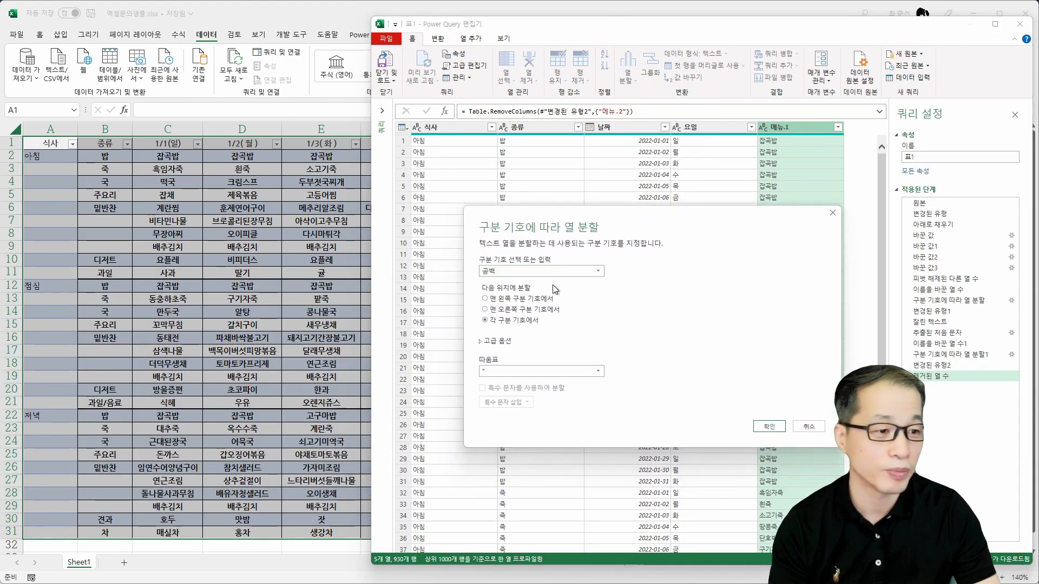
pyautogui.click(537, 271)
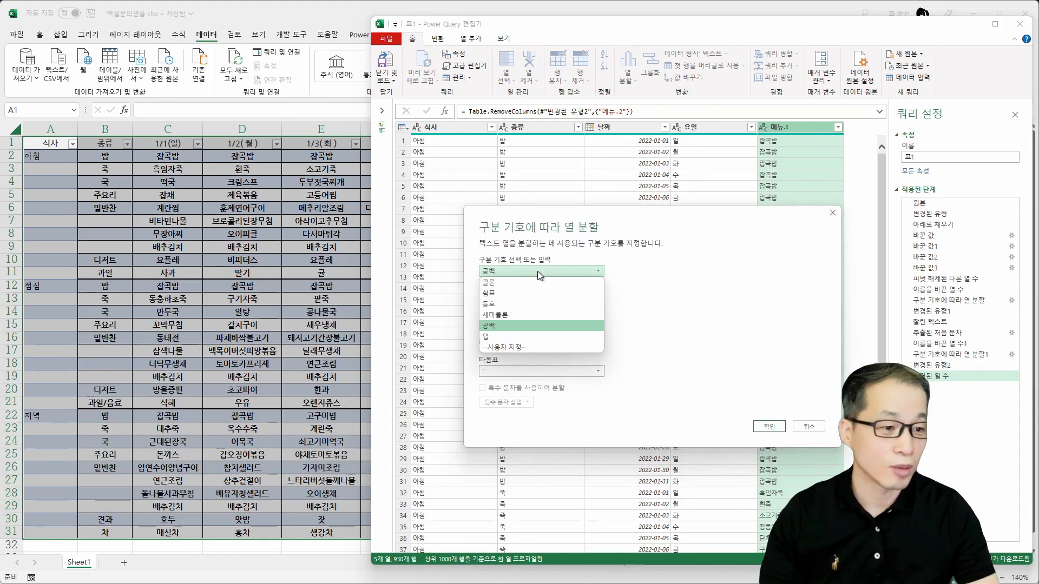
pyautogui.click(521, 347)
pyautogui.click(522, 285)
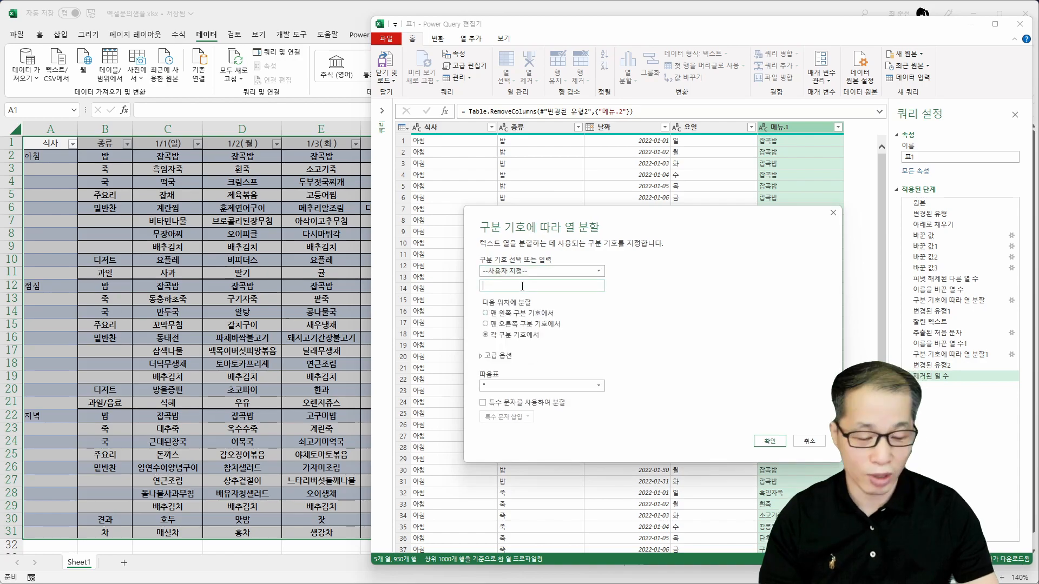
pyautogui.write('&')
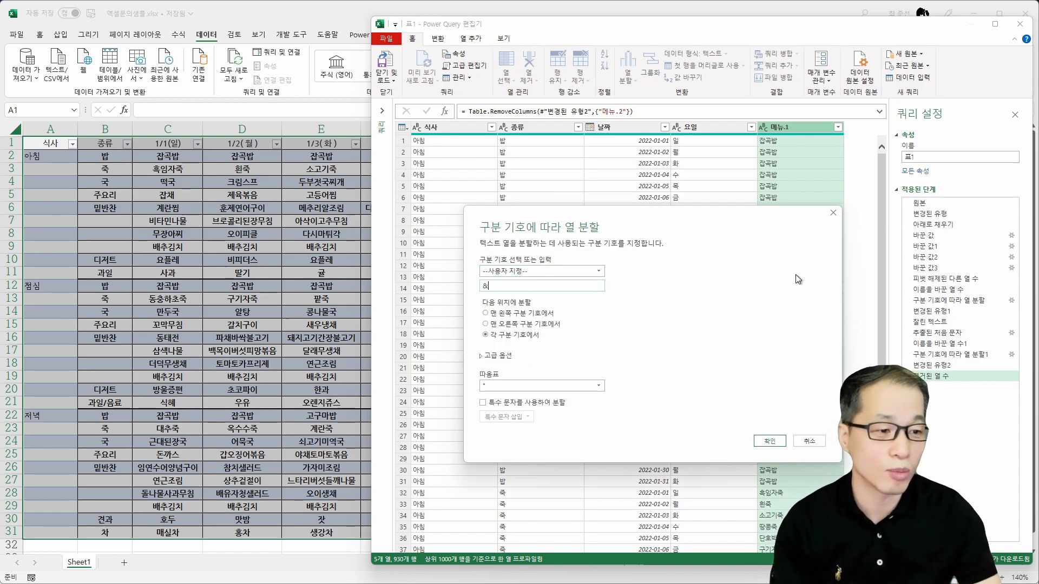
pyautogui.click(771, 441)
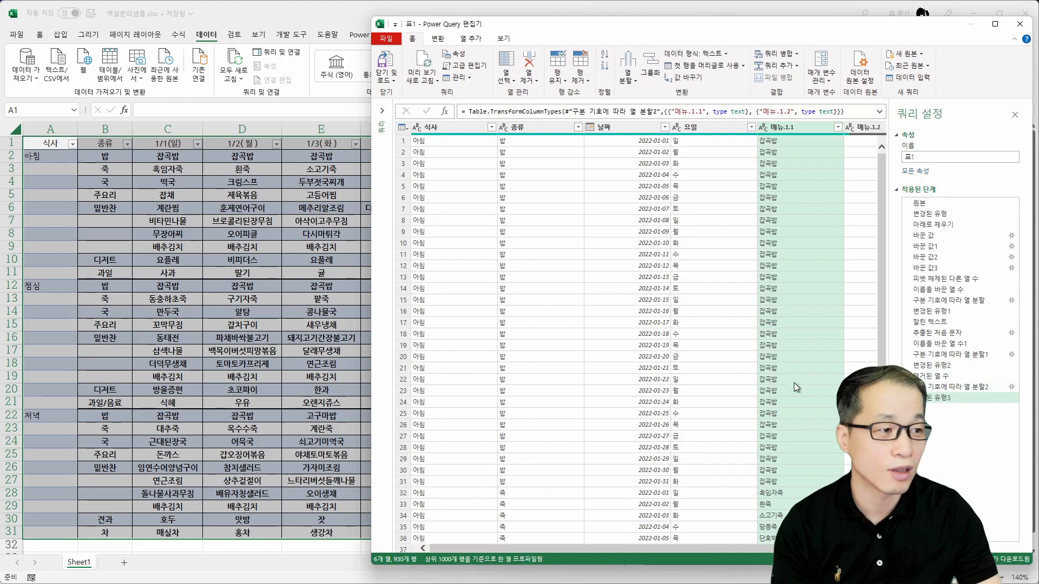
# Check the distinct values of the 메뉴.1.2 column, keeping all of them selected, and remove that column.
pyautogui.moveTo(795, 548); pyautogui.dragTo(844, 548)
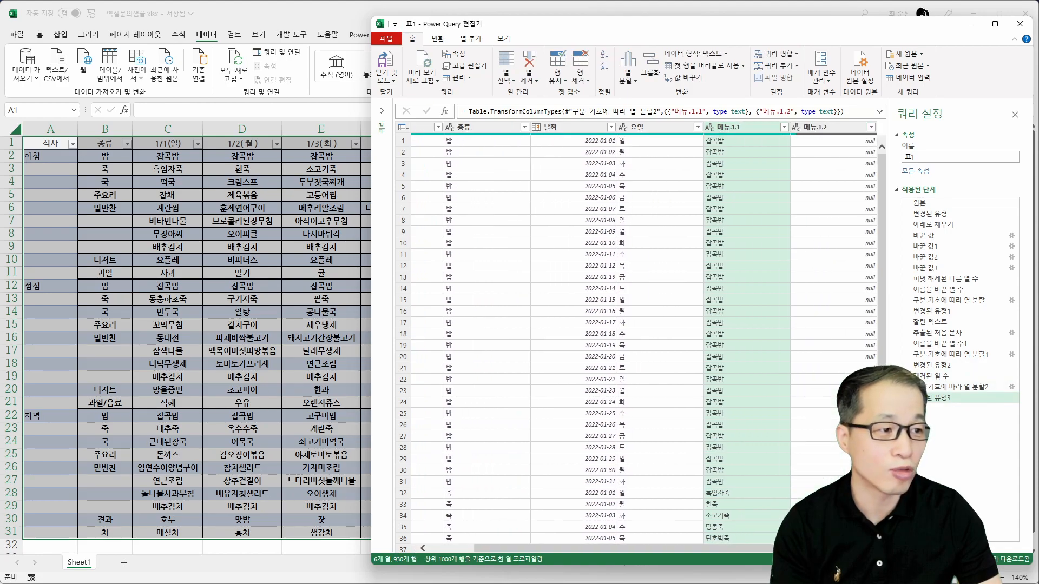
pyautogui.click(870, 127)
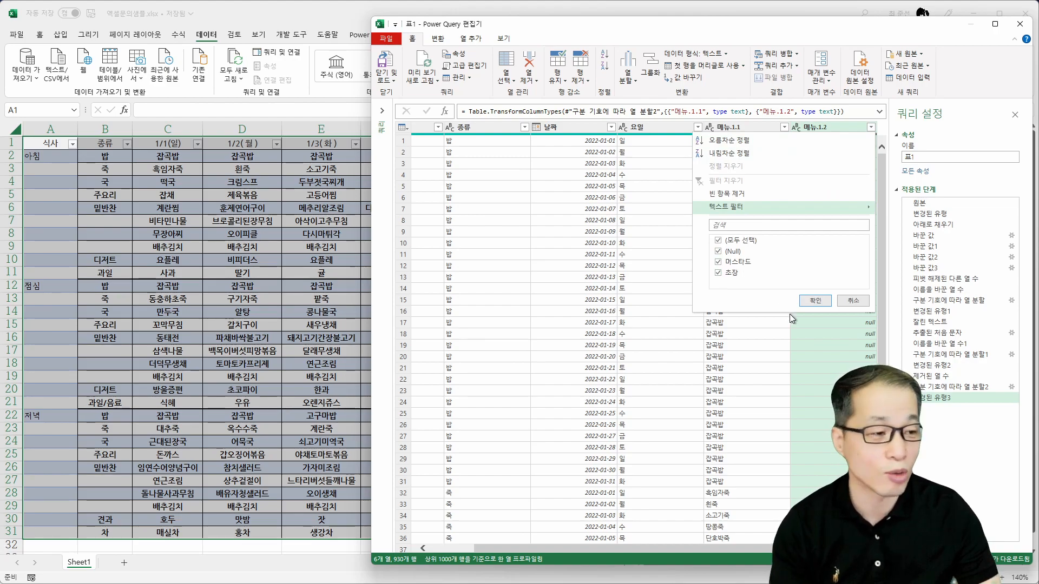
pyautogui.click(814, 300)
pyautogui.rightClick(827, 127)
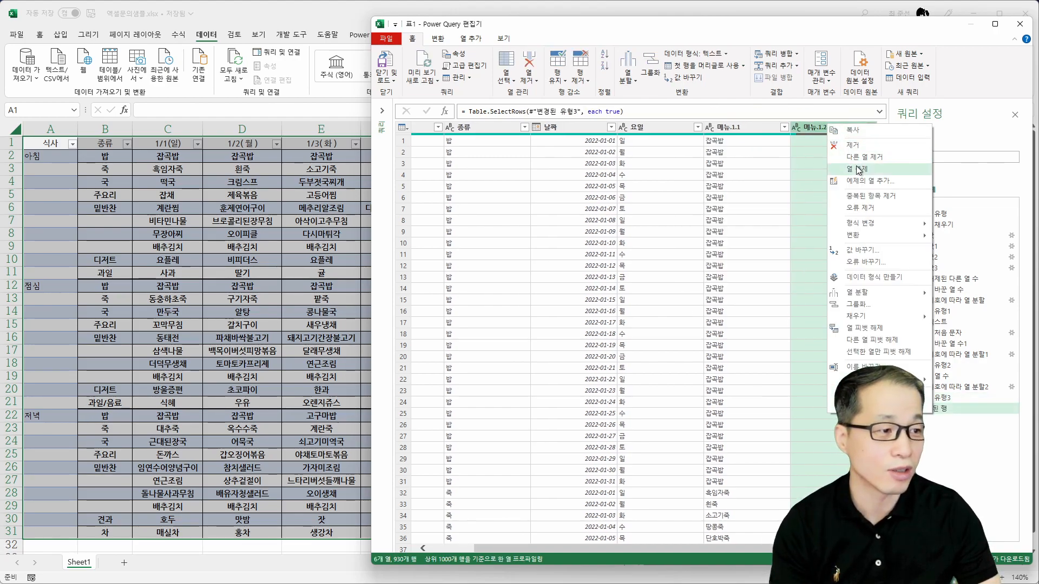
pyautogui.click(858, 168)
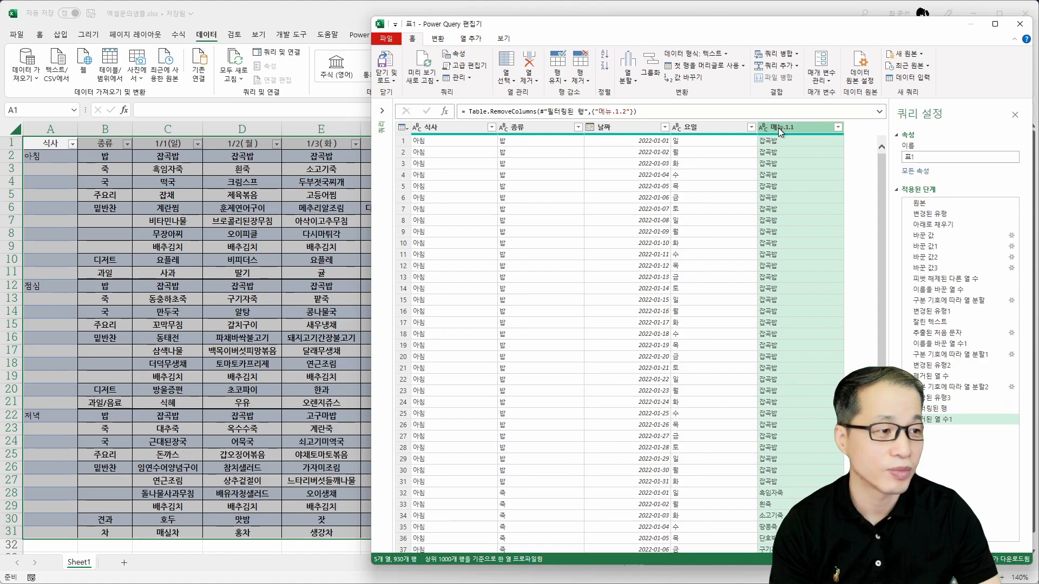
# Rename the 메뉴.1.1 column to 메뉴.
pyautogui.doubleClick(778, 128)
pyautogui.write('메뉴')
pyautogui.press('Return')
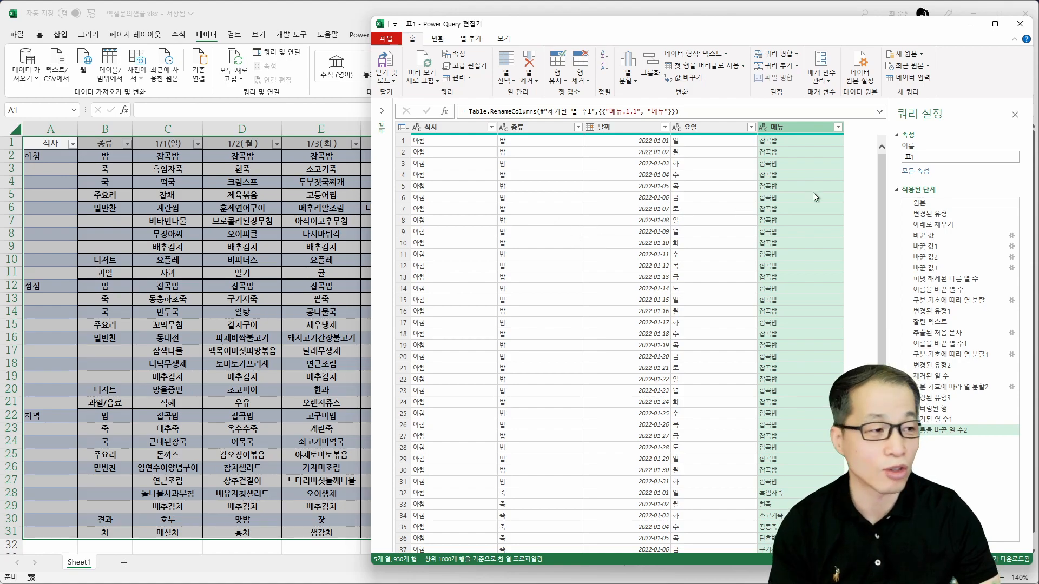
# Rename the query to 전처리.
pyautogui.moveTo(918, 157); pyautogui.dragTo(894, 158)
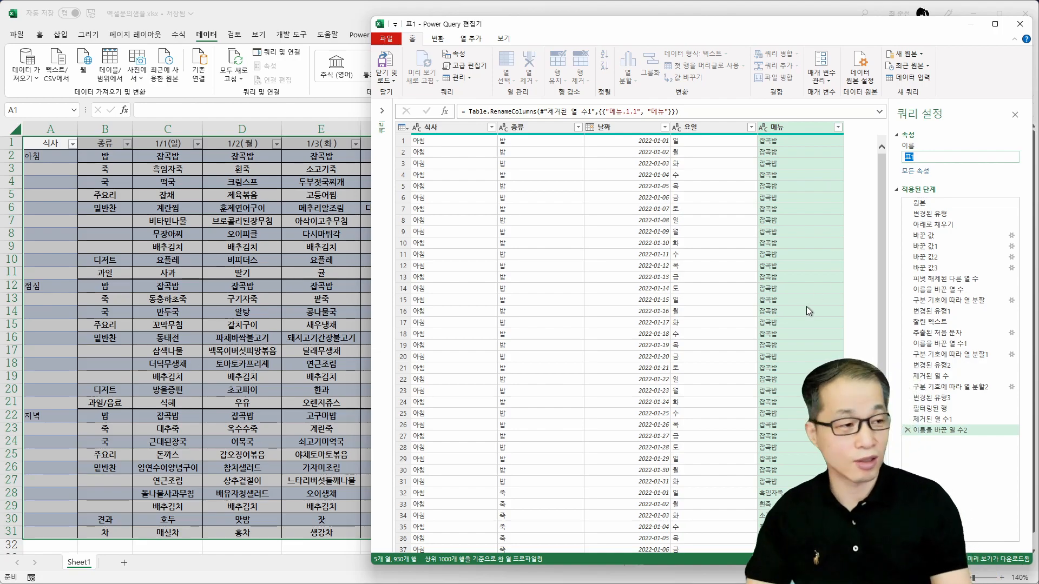
pyautogui.write('전처리')
pyautogui.press('Return')
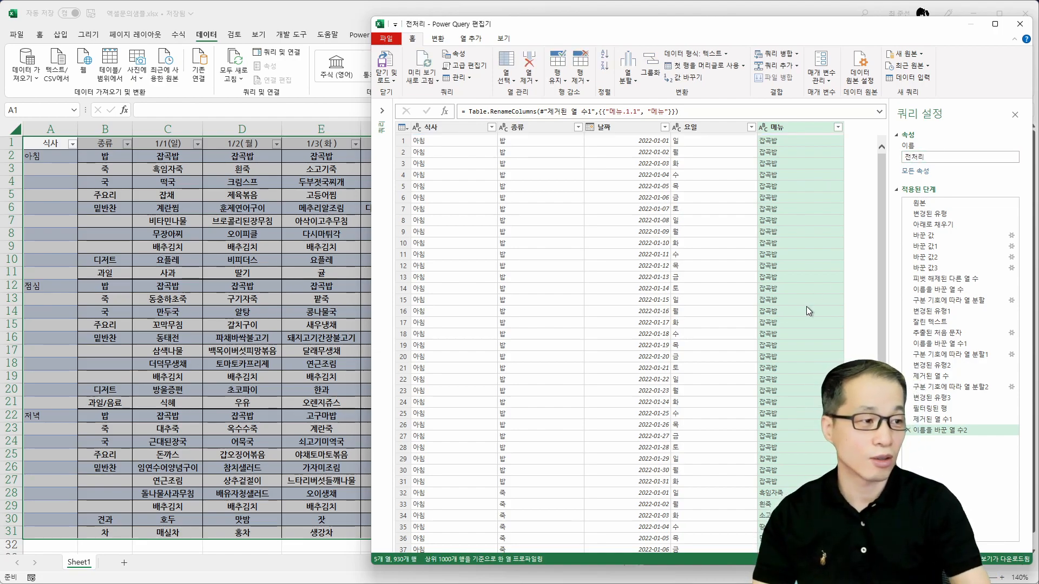
# Close the query editor and load the query as a PivotTable report on a new worksheet.
pyautogui.click(394, 80)
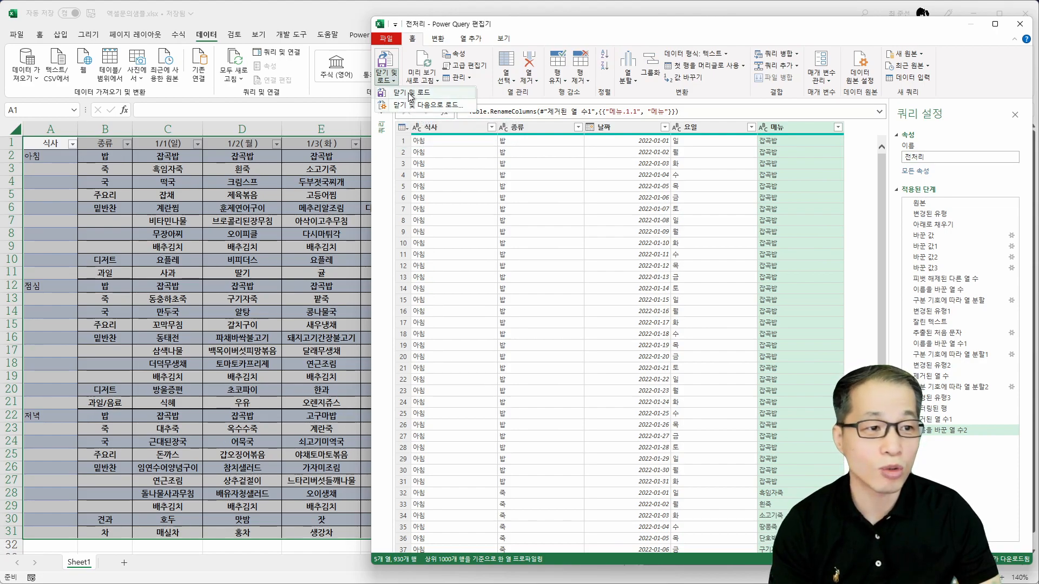
pyautogui.click(386, 38)
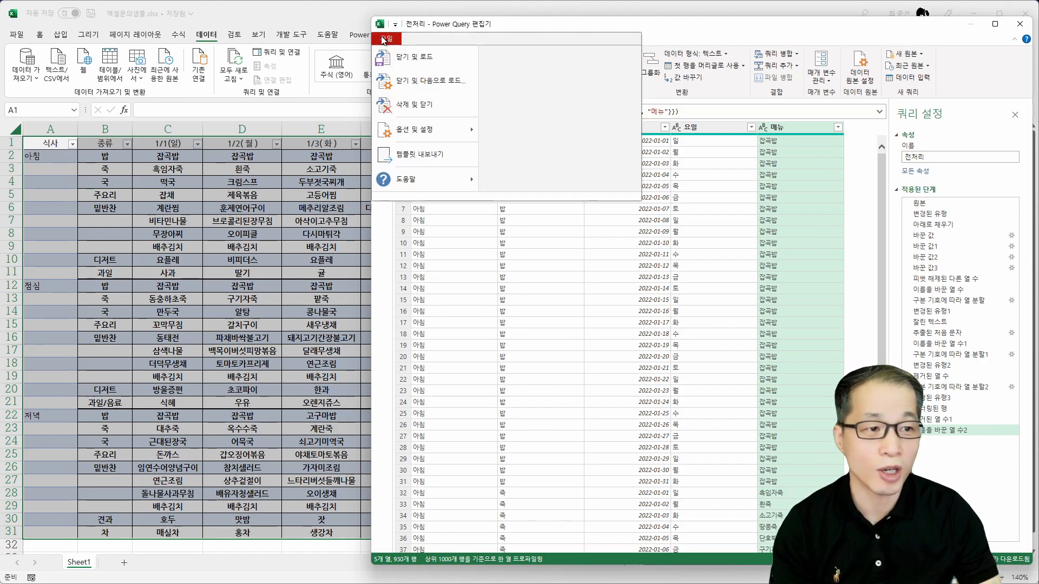
pyautogui.click(409, 82)
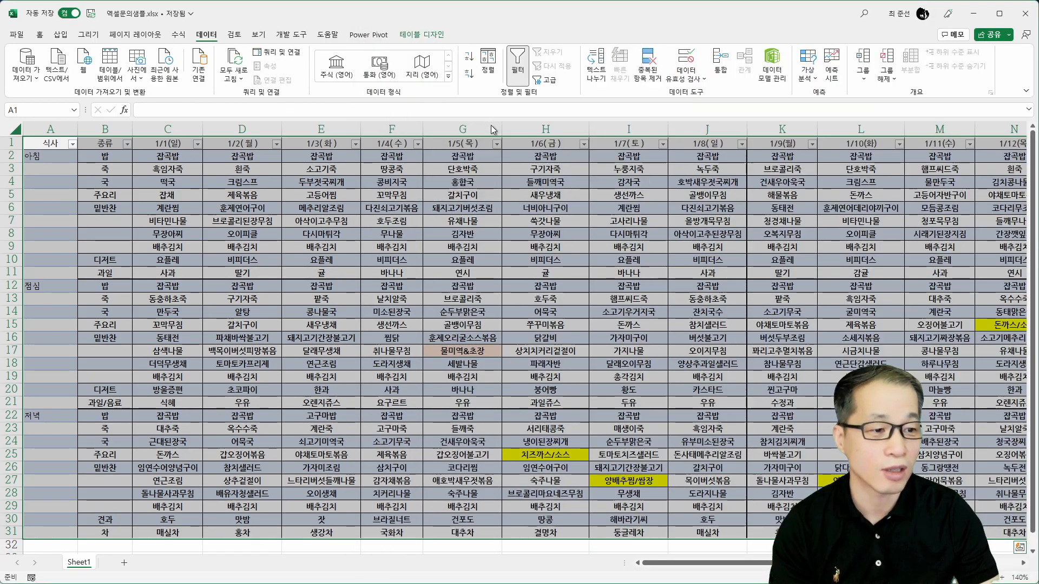
pyautogui.click(466, 214)
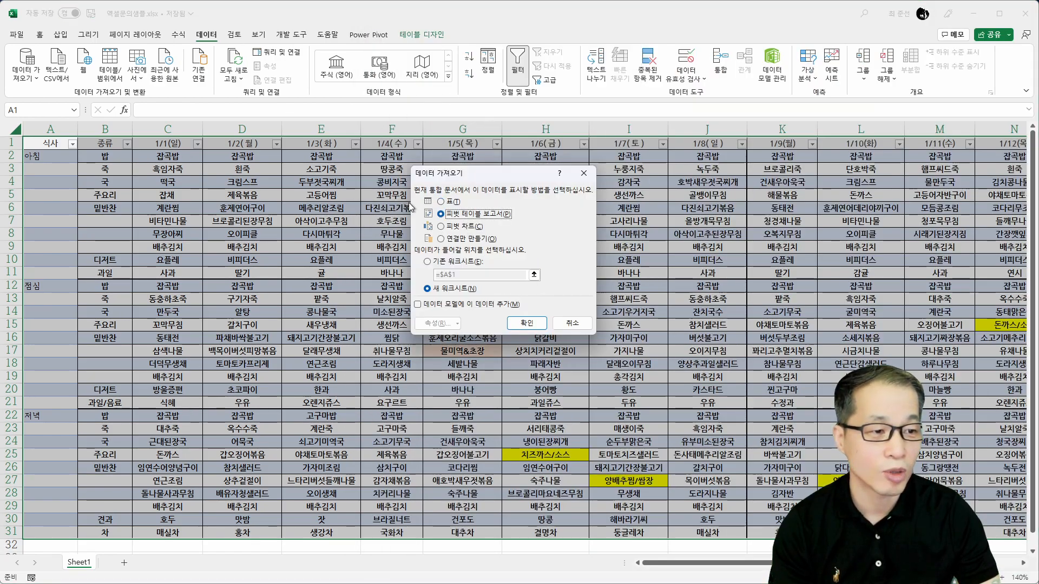
pyautogui.click(534, 322)
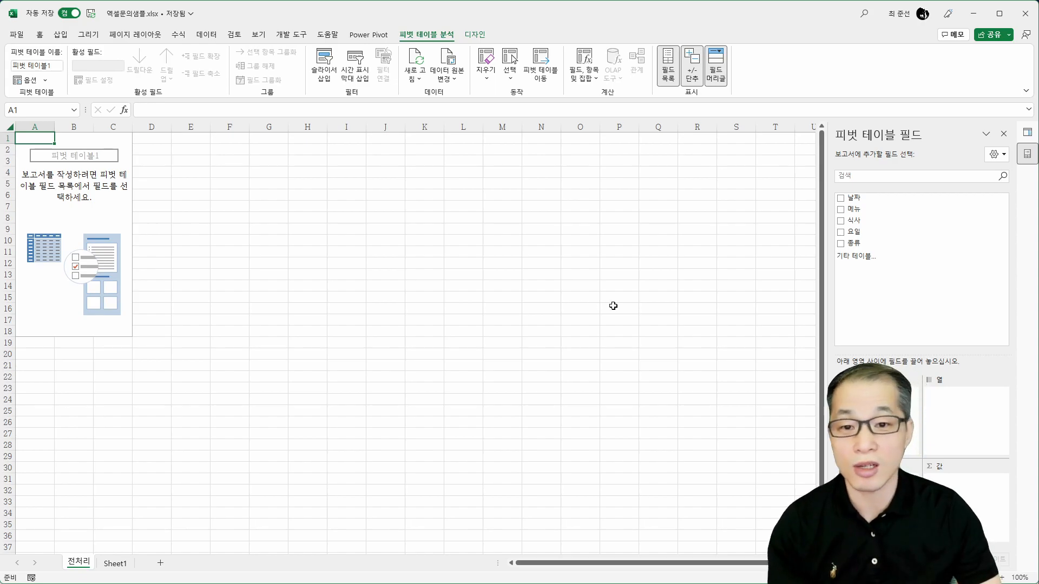
# Add 메뉴 to the pivot table's rows and values as a count, and sort the menus by count in descending order.
pyautogui.click(841, 210)
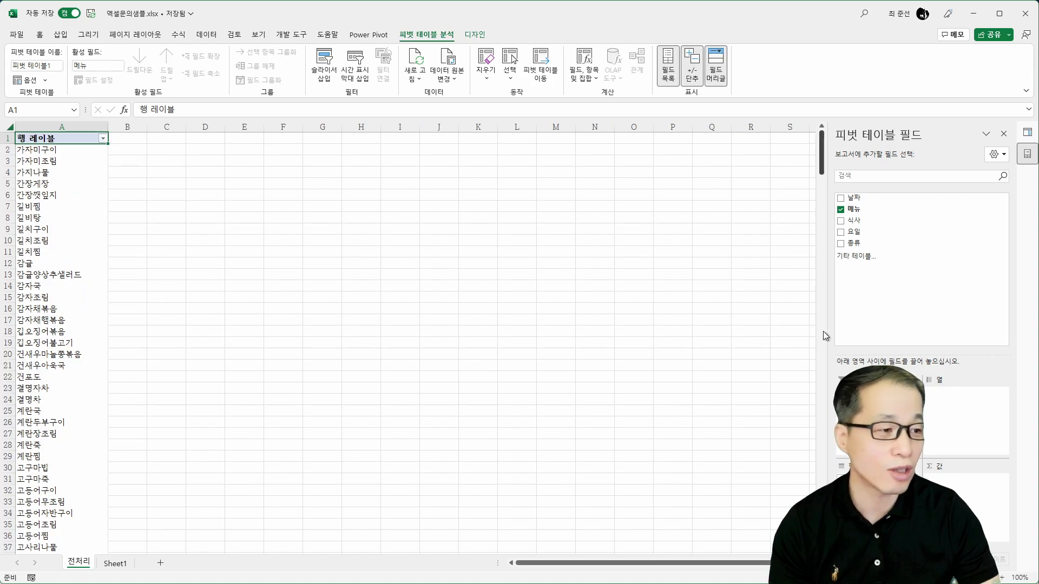
pyautogui.moveTo(853, 209); pyautogui.dragTo(966, 505)
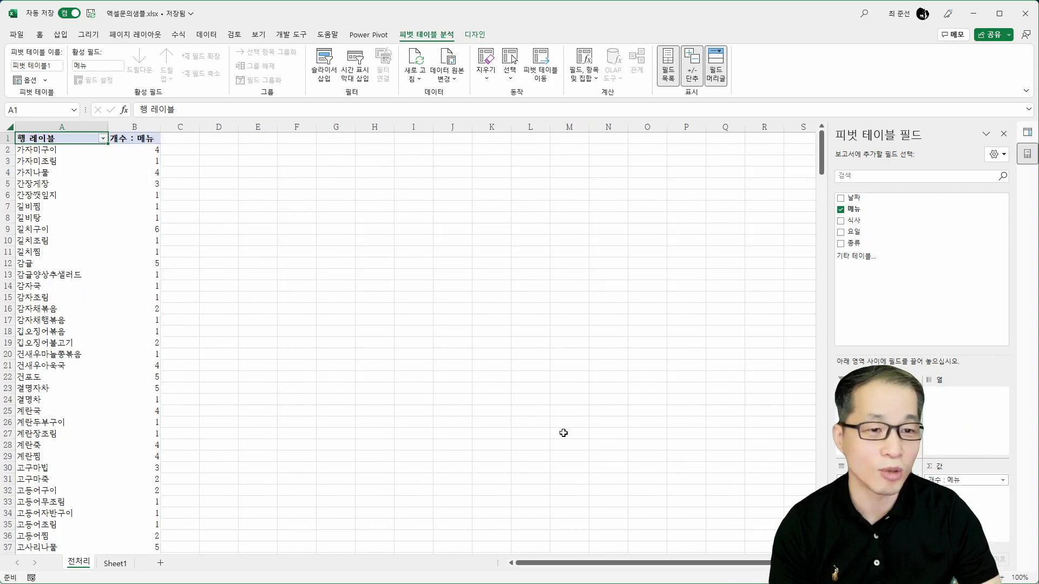
pyautogui.click(157, 154)
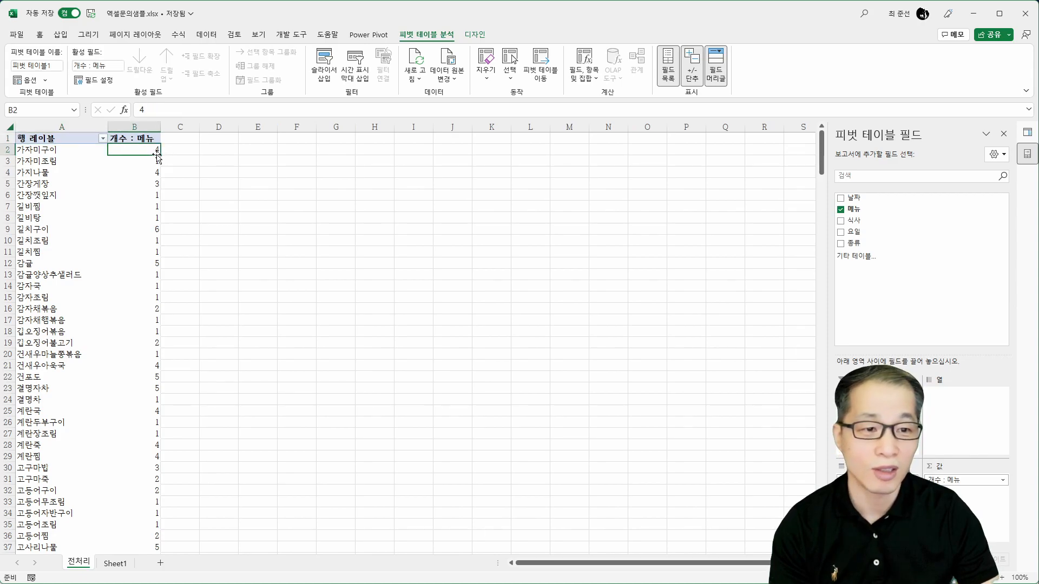
pyautogui.click(206, 34)
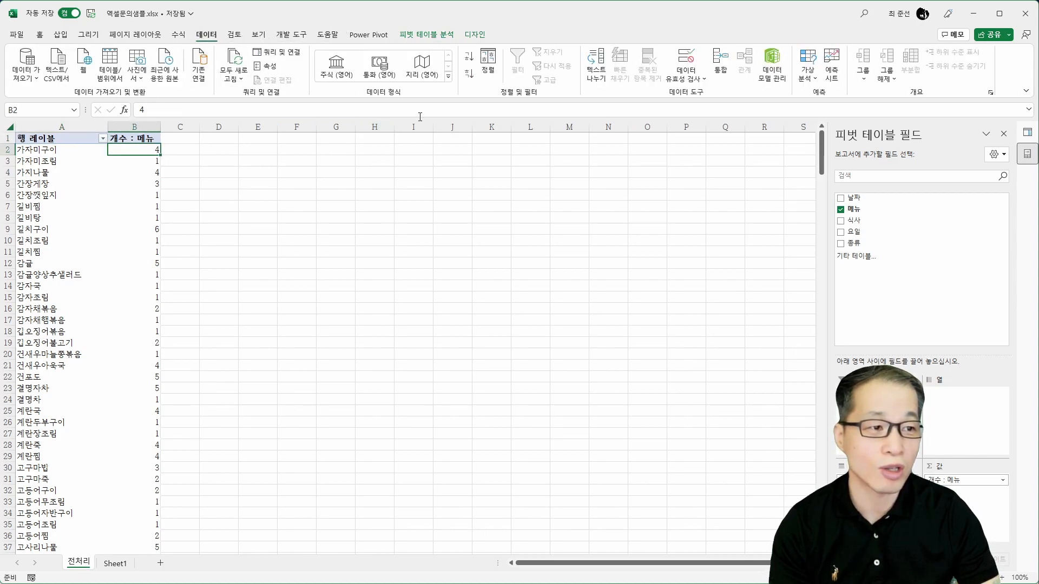
pyautogui.click(469, 73)
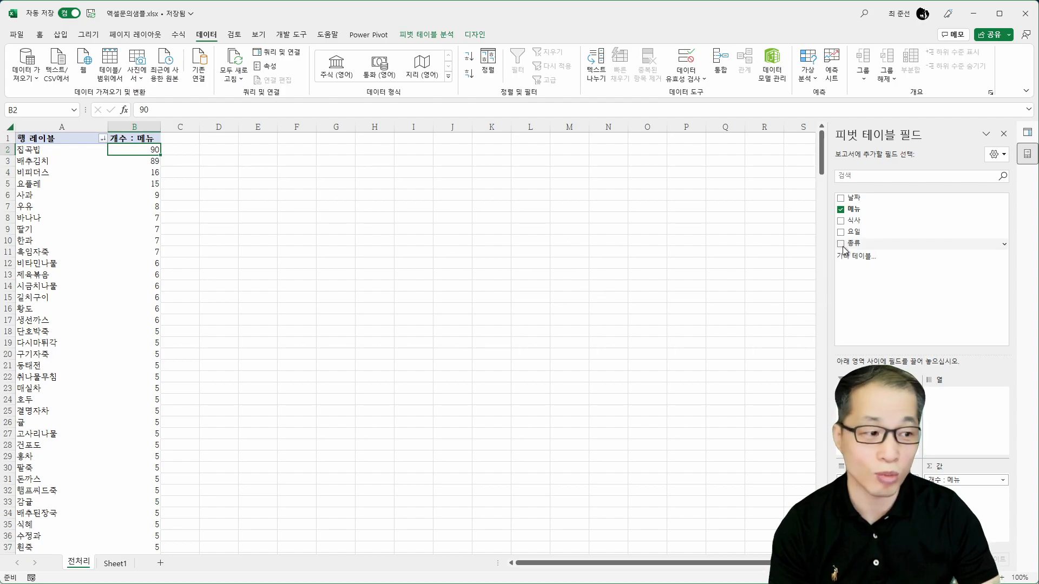
# Group the pivot rows by 종류 above 메뉴 and collapse the 국, 디저트, 밑반찬, 주요리 and 죽 groups.
pyautogui.moveTo(850, 245); pyautogui.dragTo(871, 497)
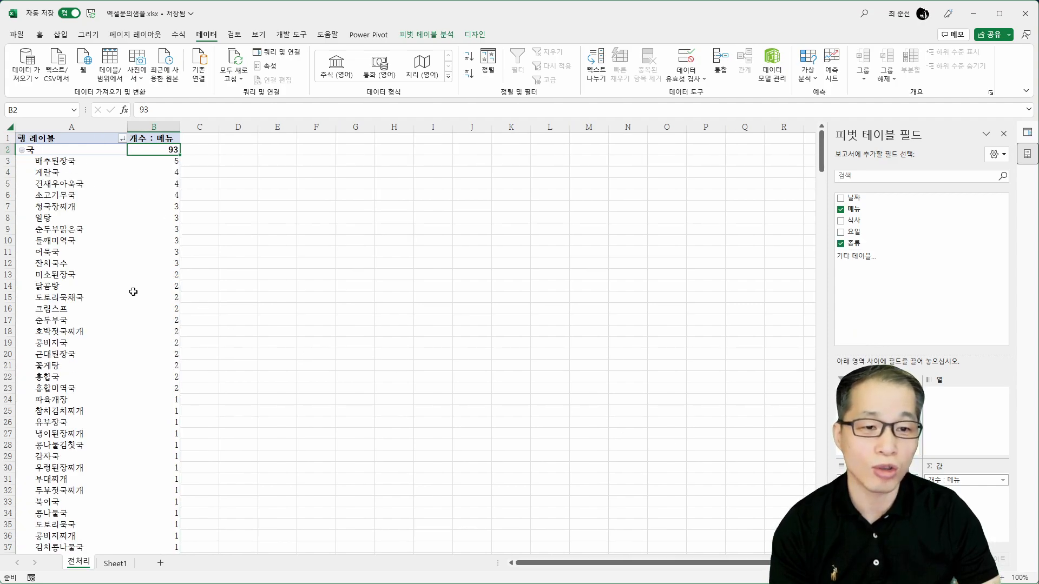
pyautogui.click(21, 150)
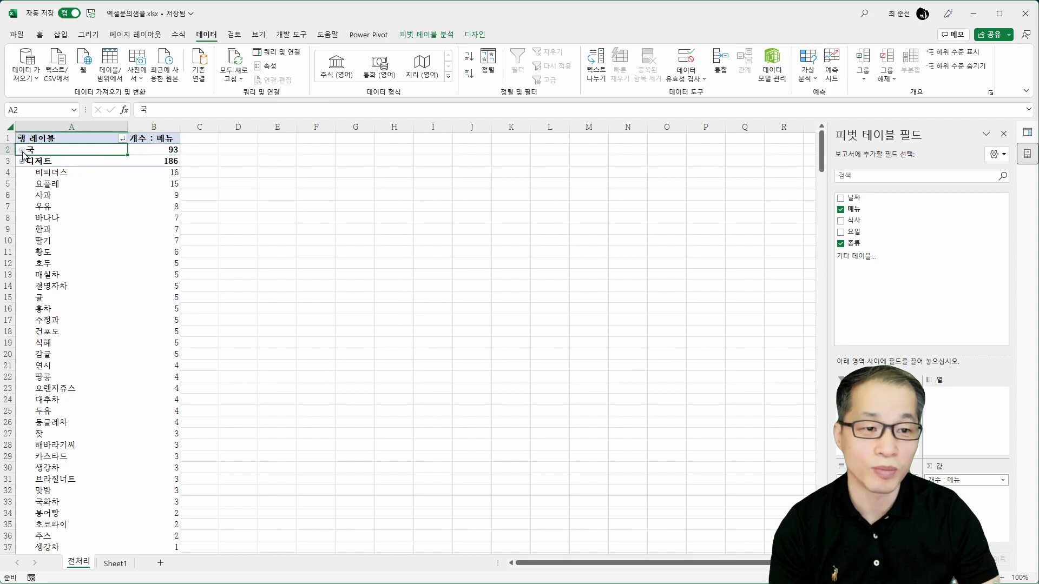
pyautogui.click(22, 161)
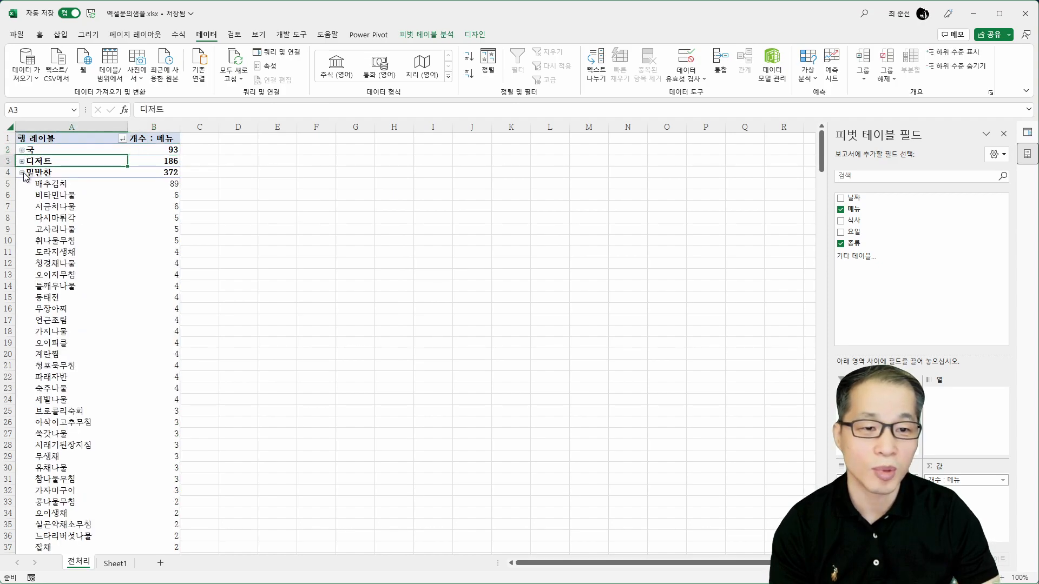
pyautogui.click(21, 173)
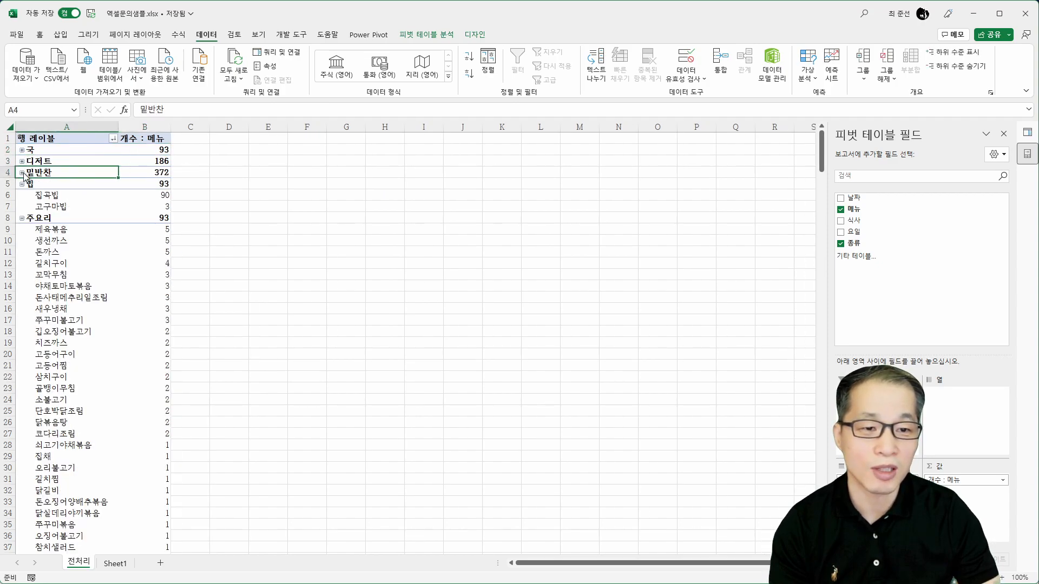
pyautogui.click(22, 219)
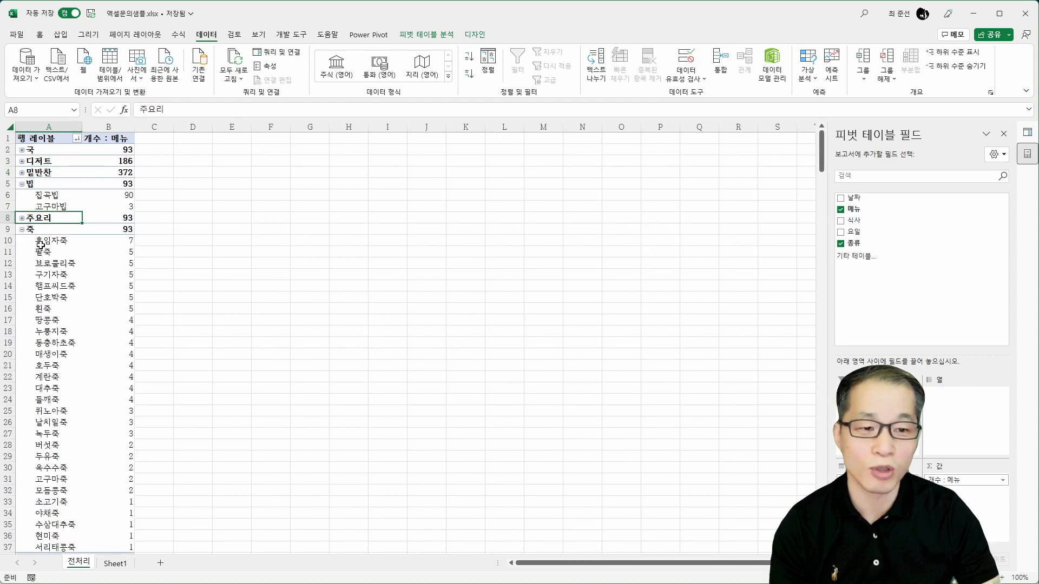
pyautogui.click(22, 229)
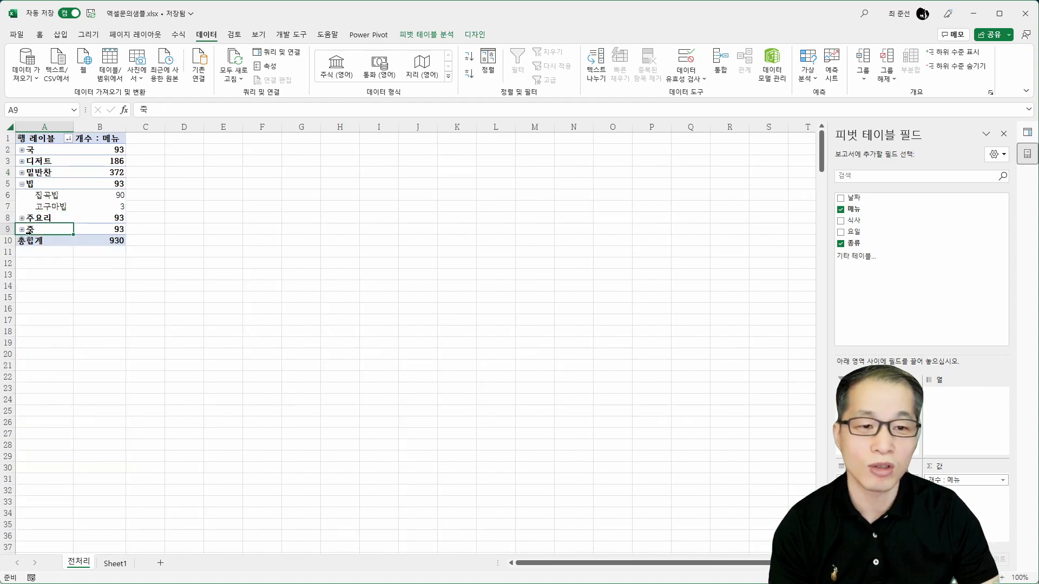
# Expand the 디저트 group to examine its menu counts and collapse it again.
pyautogui.click(22, 161)
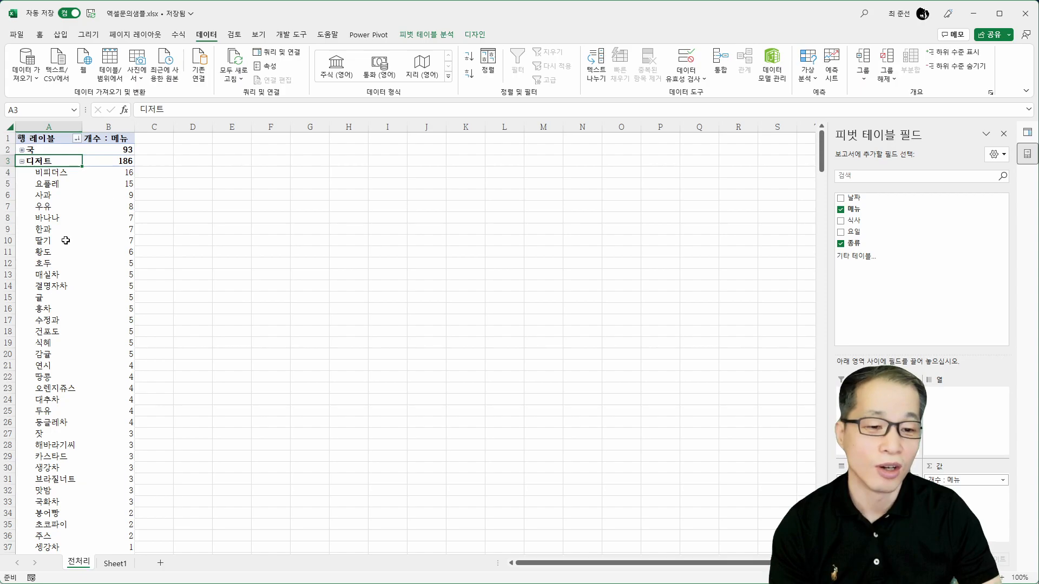
pyautogui.click(22, 161)
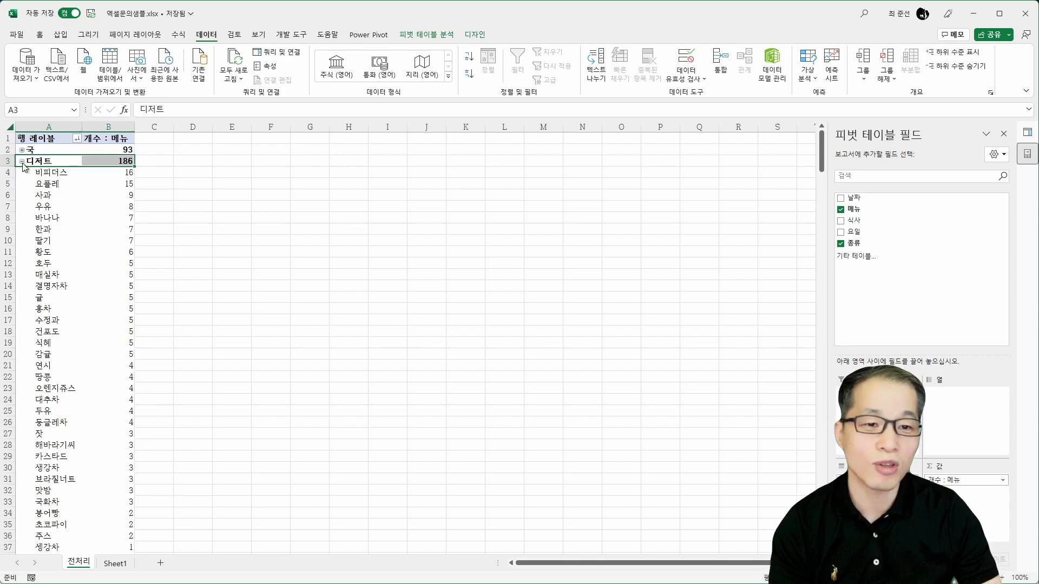
pyautogui.click(22, 161)
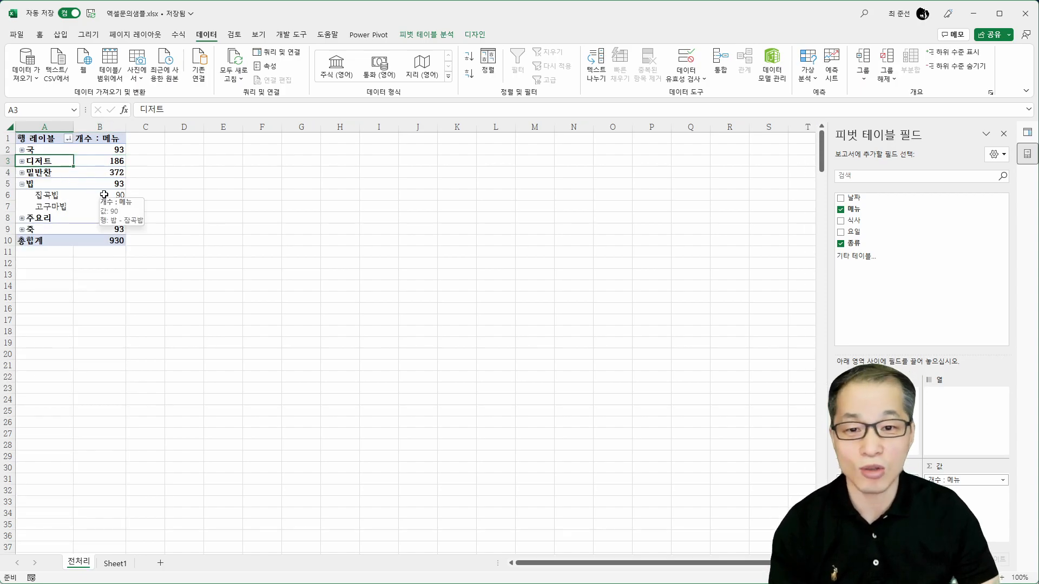
# Insert a slicer for 종류, place it beside the pivot table and filter the table to 밥.
pyautogui.click(434, 36)
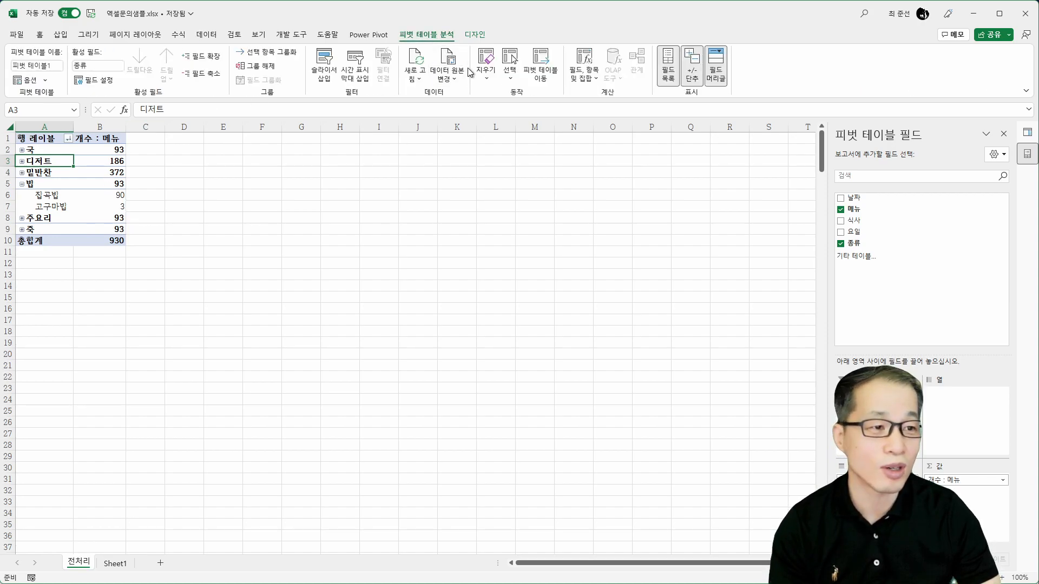
pyautogui.click(336, 65)
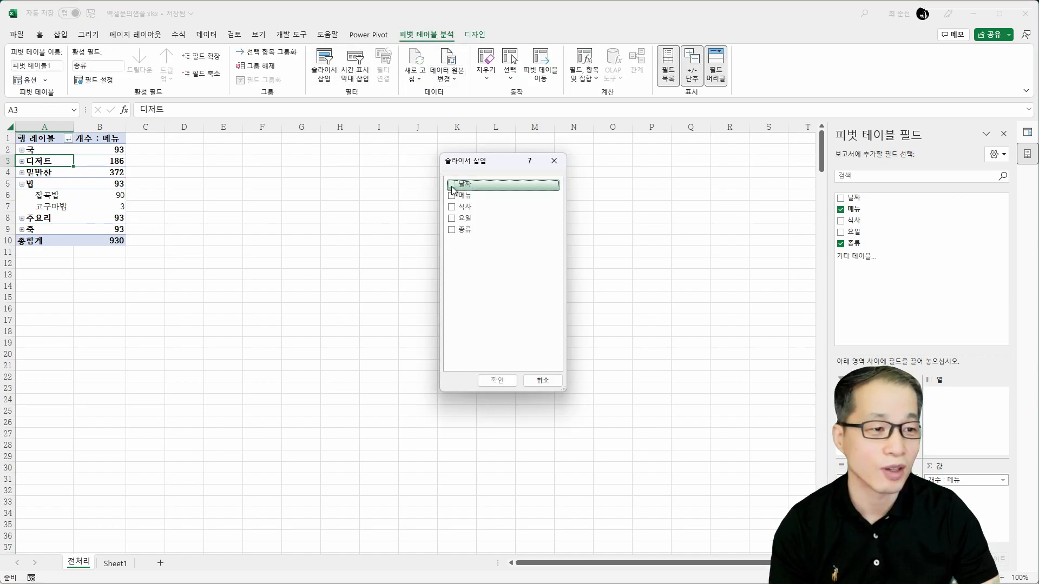
pyautogui.click(452, 230)
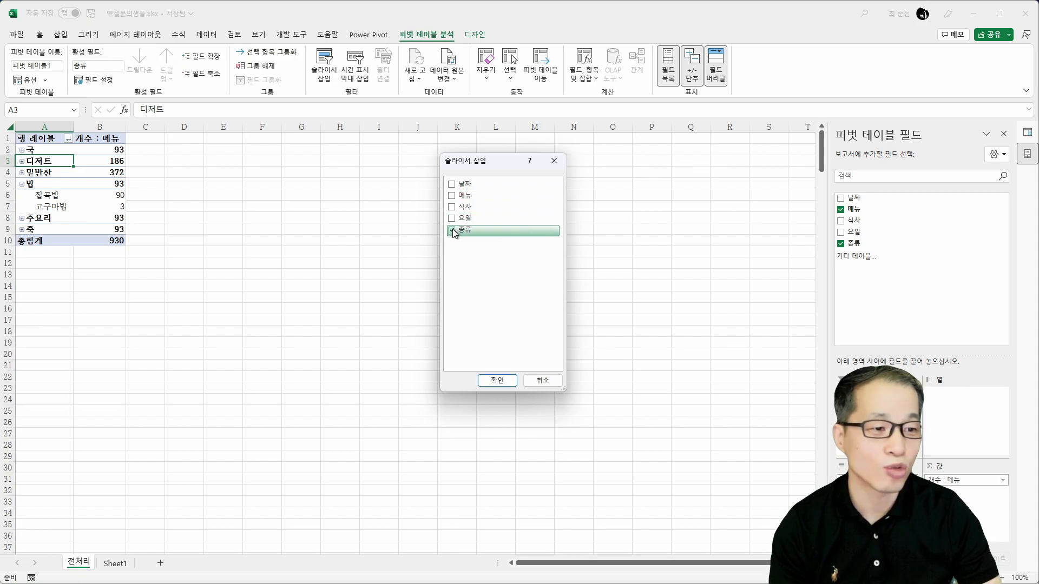
pyautogui.click(496, 380)
pyautogui.moveTo(418, 273); pyautogui.dragTo(323, 153)
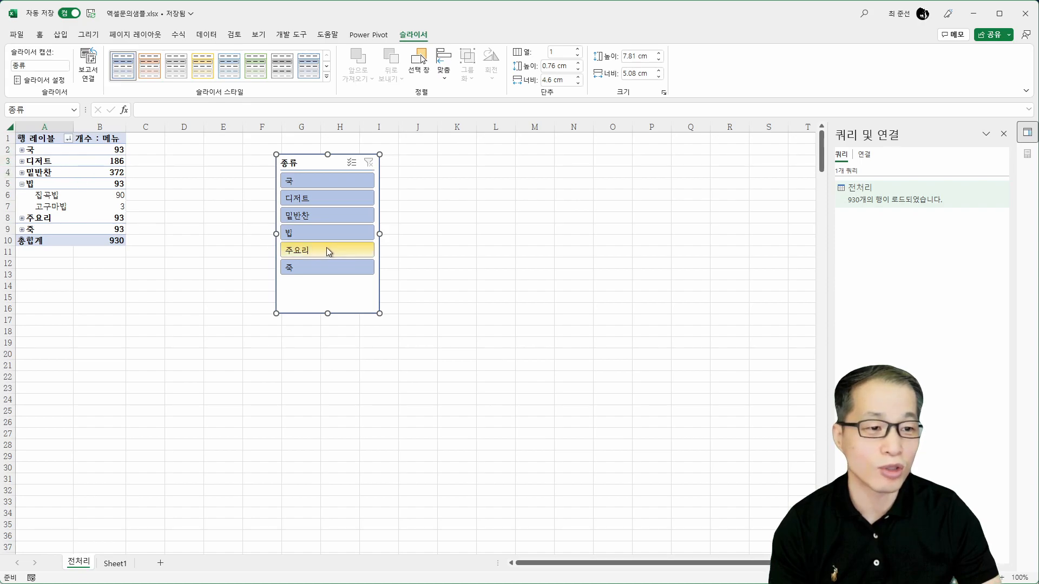
pyautogui.click(324, 233)
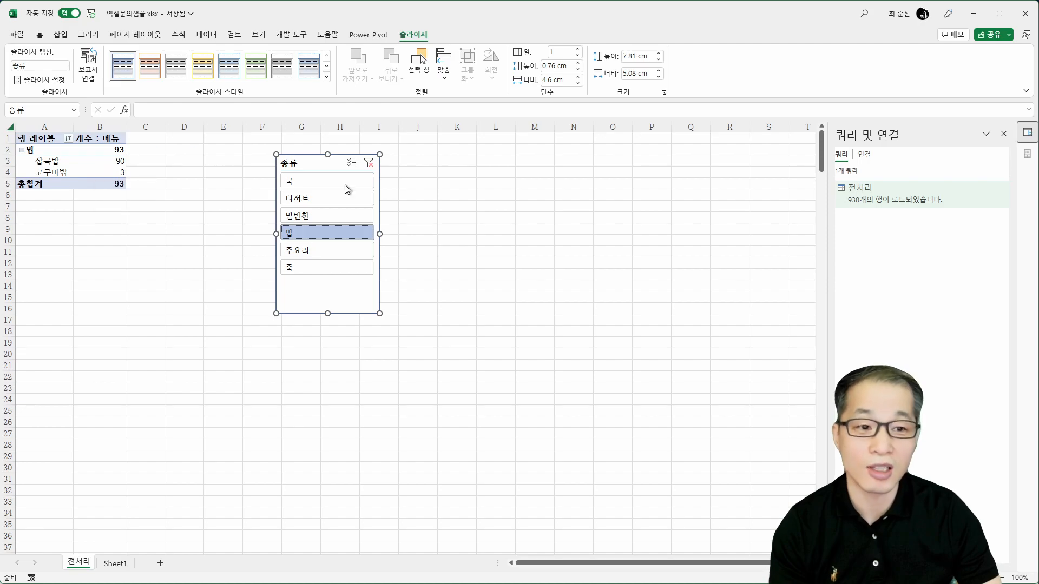
# Add the 식사 field to the pivot table's columns to split the menu counts by meal.
pyautogui.click(83, 152)
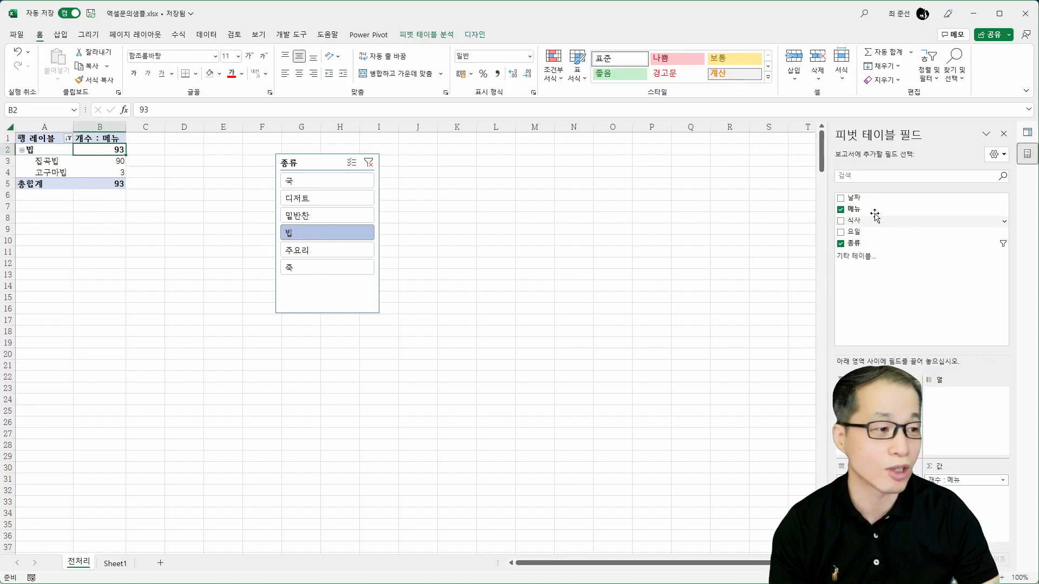
pyautogui.moveTo(862, 224); pyautogui.dragTo(965, 397)
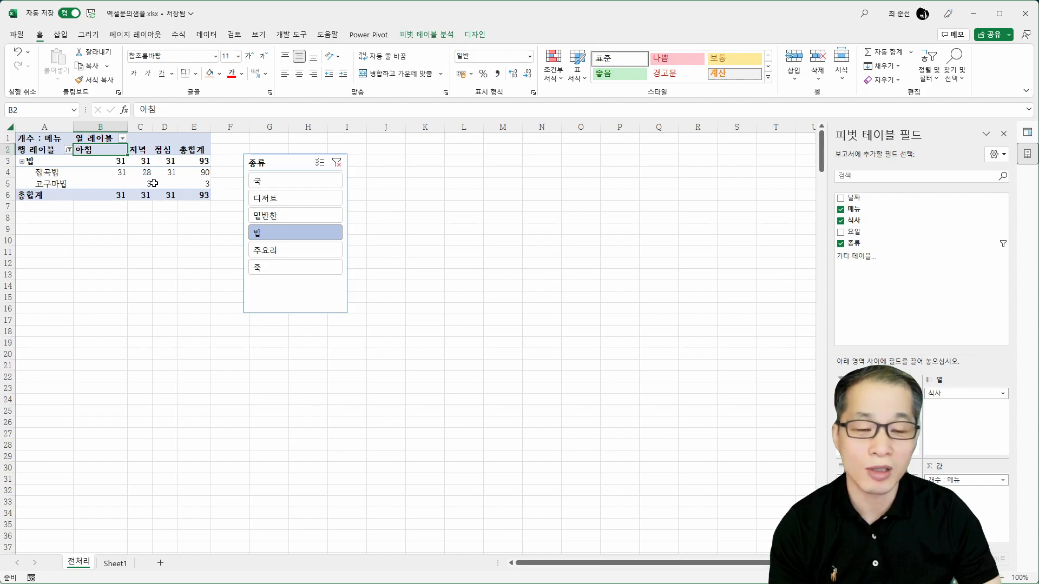
pyautogui.moveTo(154, 182)
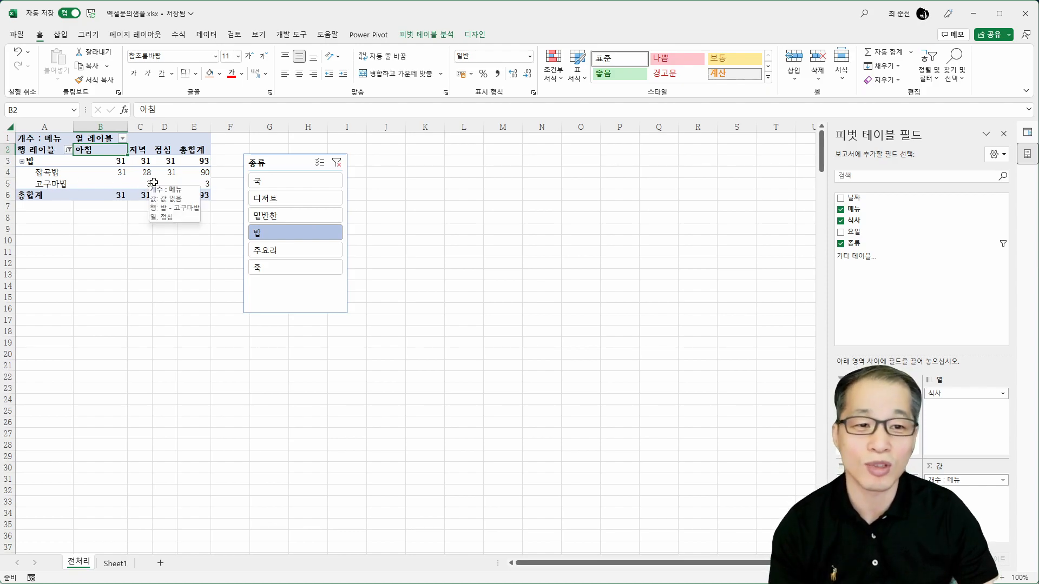
# Clear the 종류 slicer's filter, filter the pivot table to 국 and expand the 국 group.
pyautogui.click(340, 168)
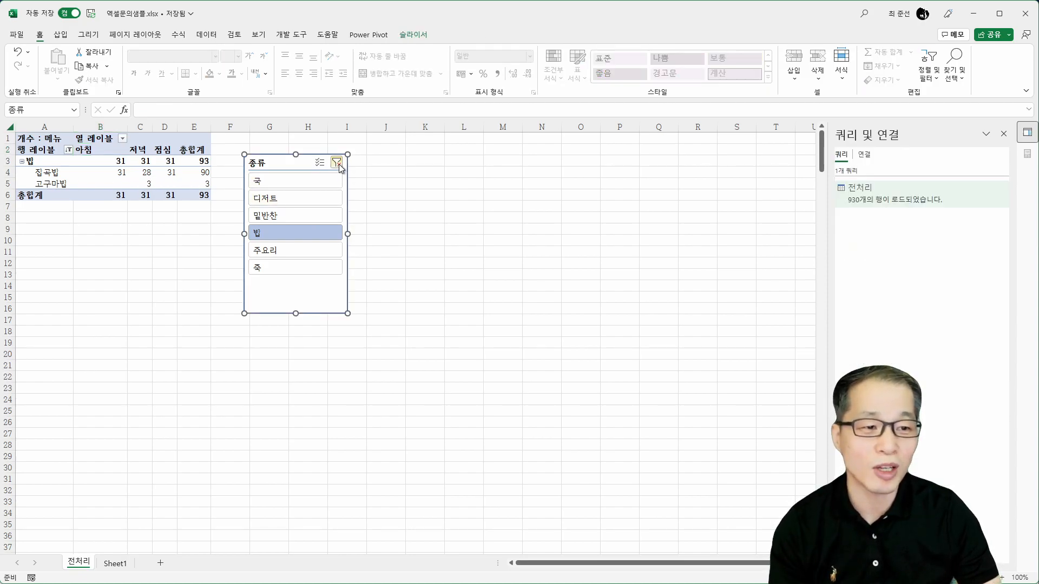
pyautogui.click(338, 164)
pyautogui.click(286, 181)
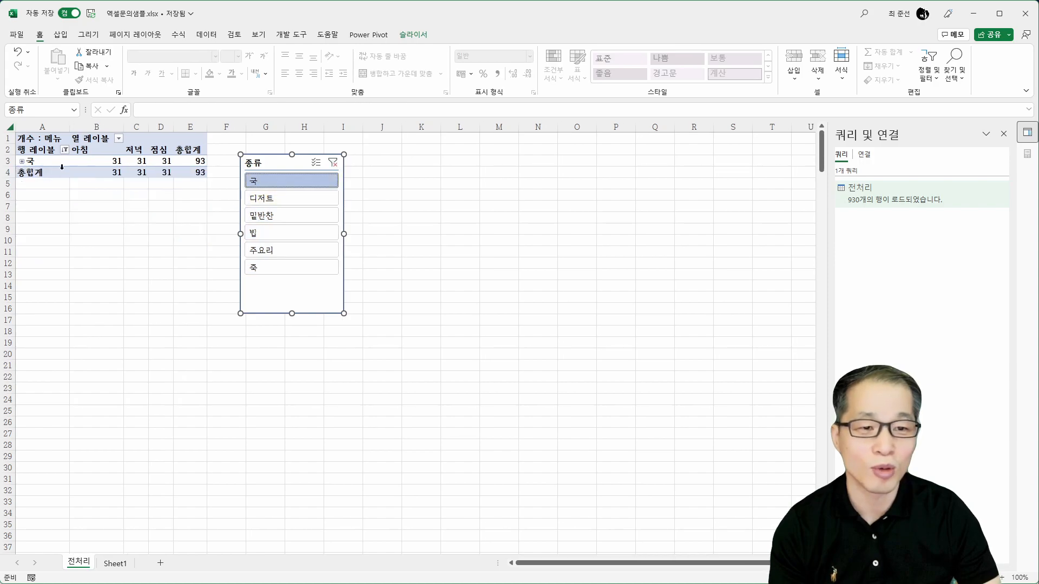
pyautogui.click(22, 161)
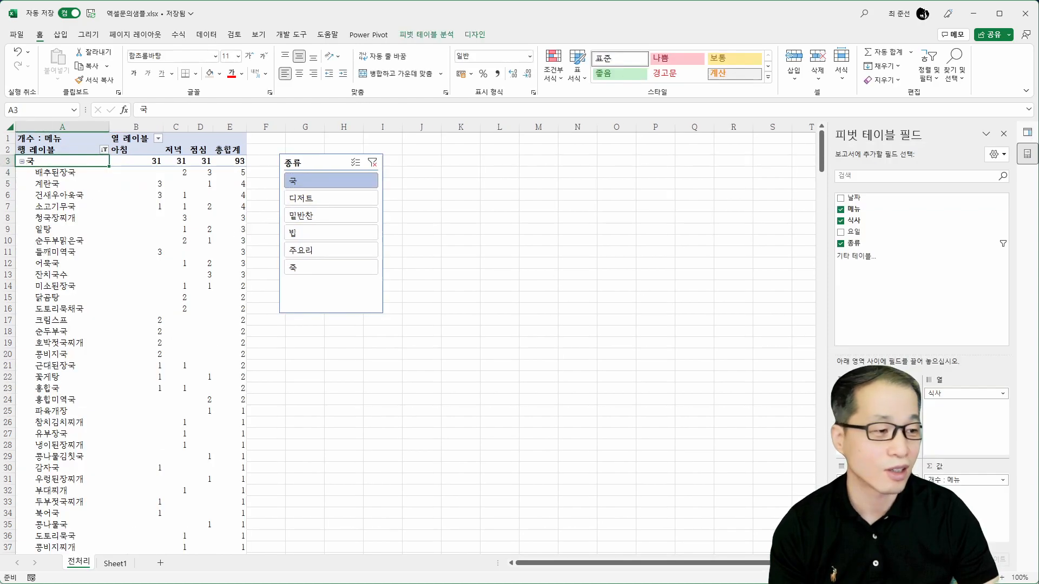
# Remove 종류 from the pivot table's rows and review the 국 menu list down to its grand total.
pyautogui.moveTo(876, 480); pyautogui.dragTo(921, 294)
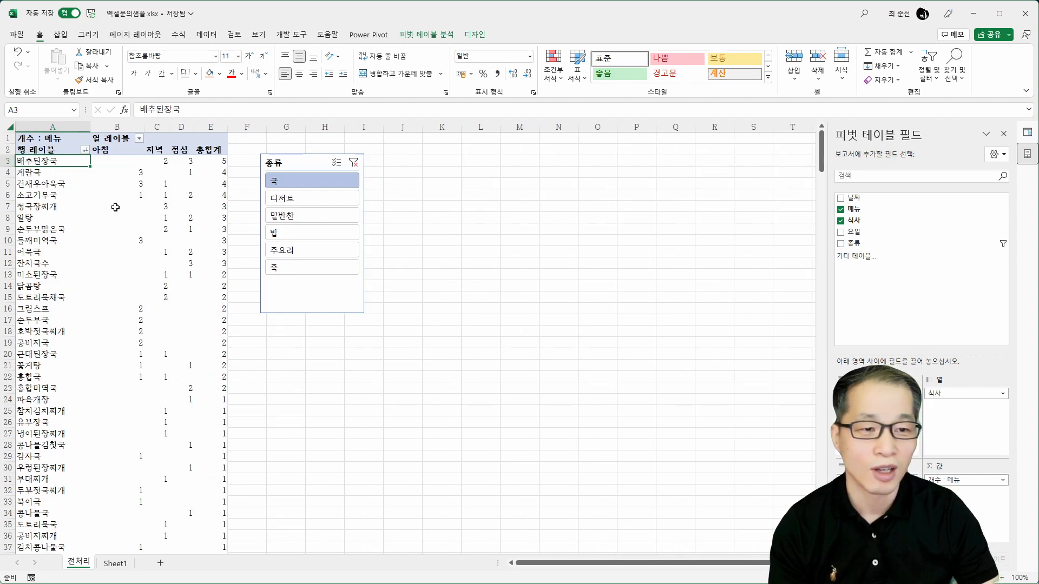
pyautogui.scroll(-6, 167, 274)
pyautogui.scroll(-3, 168, 274)
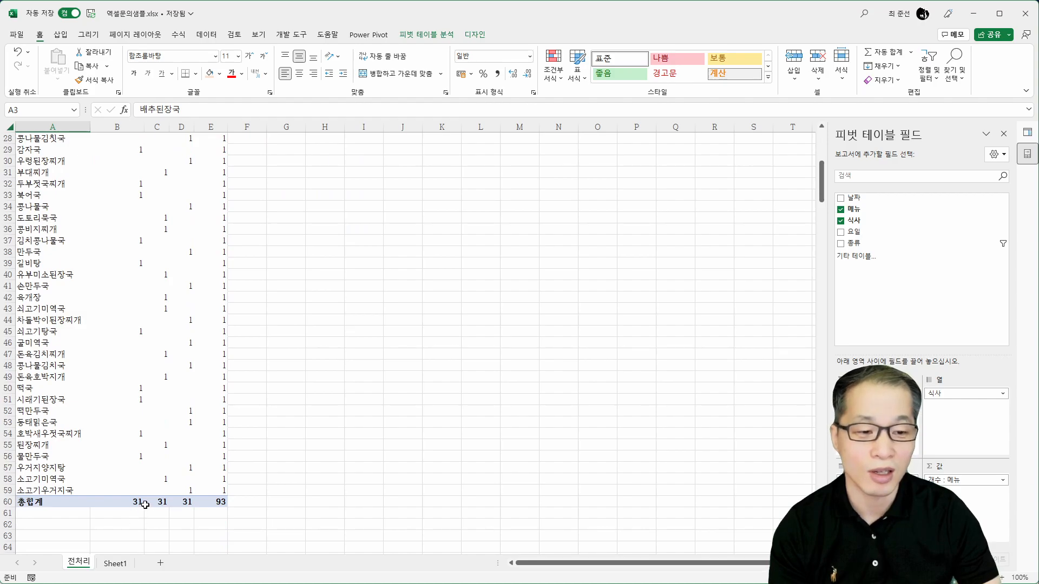
pyautogui.scroll(9, 200, 507)
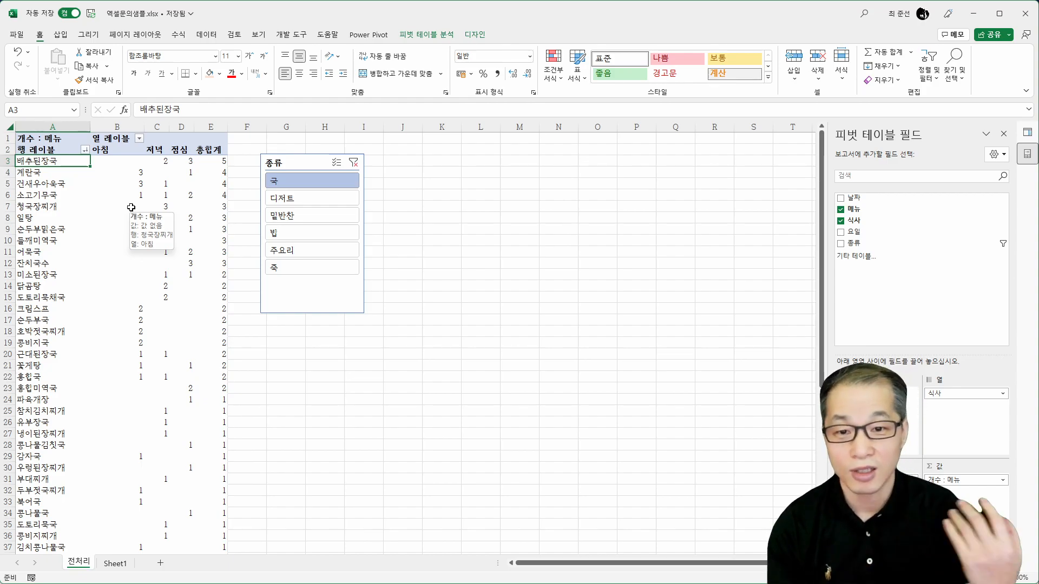
# Widen the PivotTable field pane to show all of its area boxes, and switch to another window.
pyautogui.moveTo(826, 261); pyautogui.dragTo(433, 284)
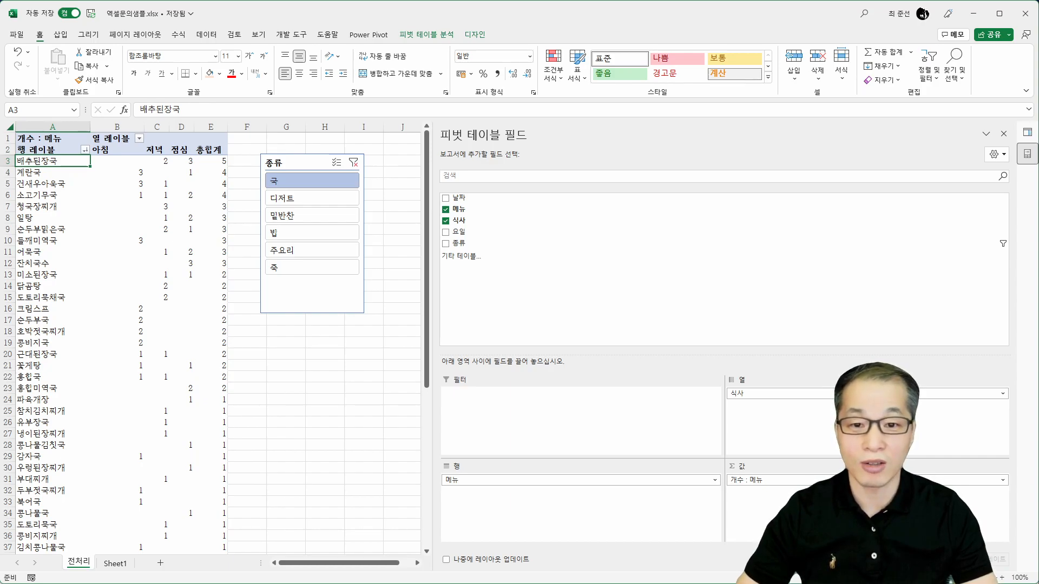
pyautogui.hotkey('alt', 'Tab')
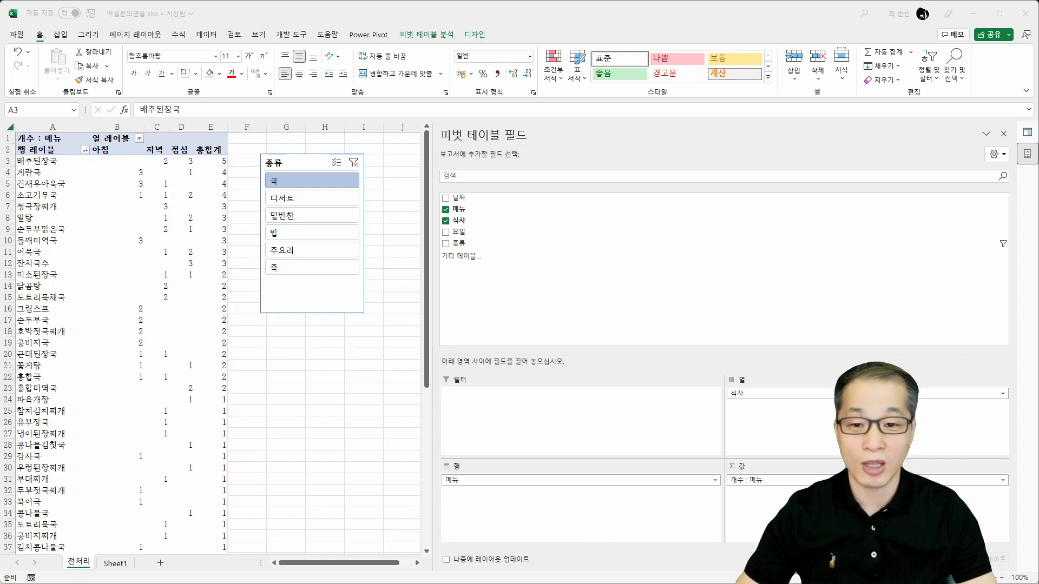